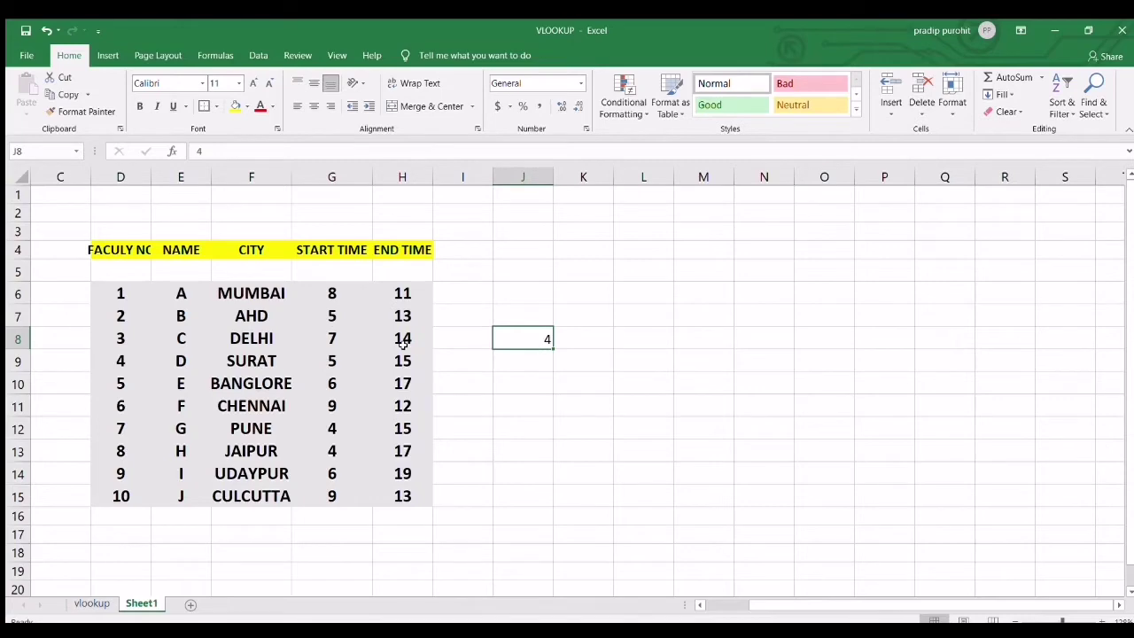
Examine the faculty table's columns on Sheet1, from faculty number and name through city, start time and end time
scroll(403, 344, down, 1)
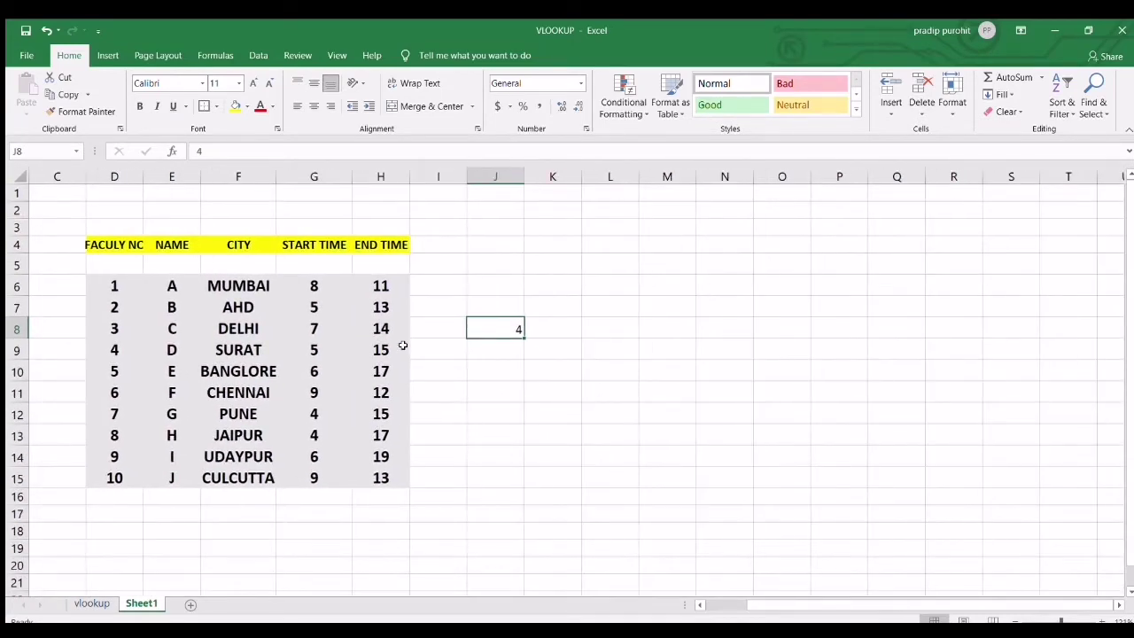
click(126, 245)
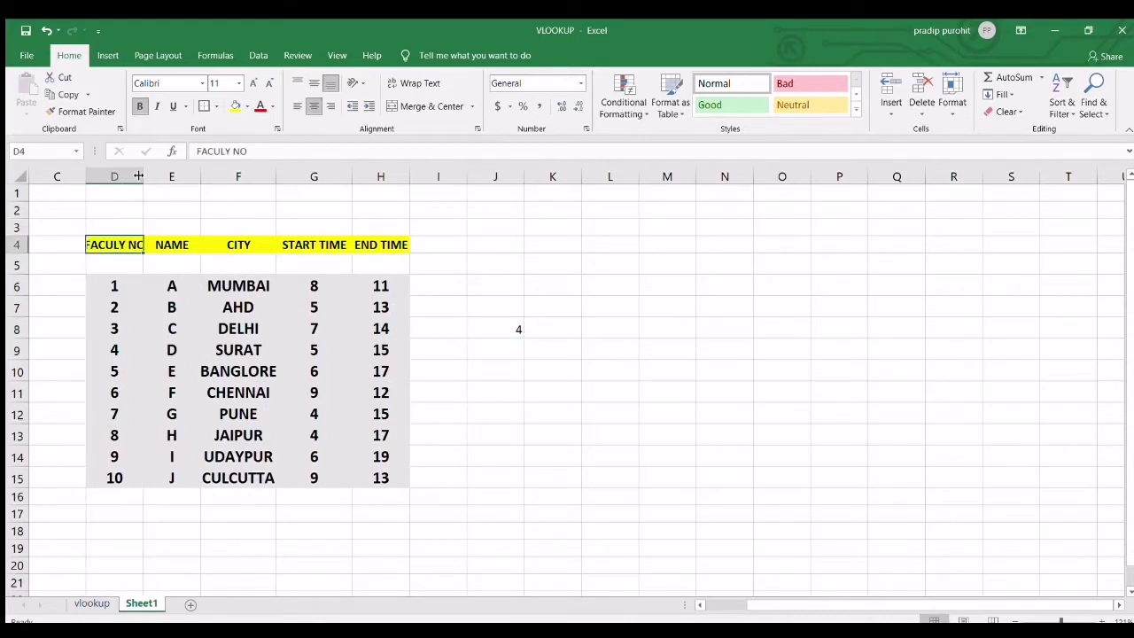
click(190, 178)
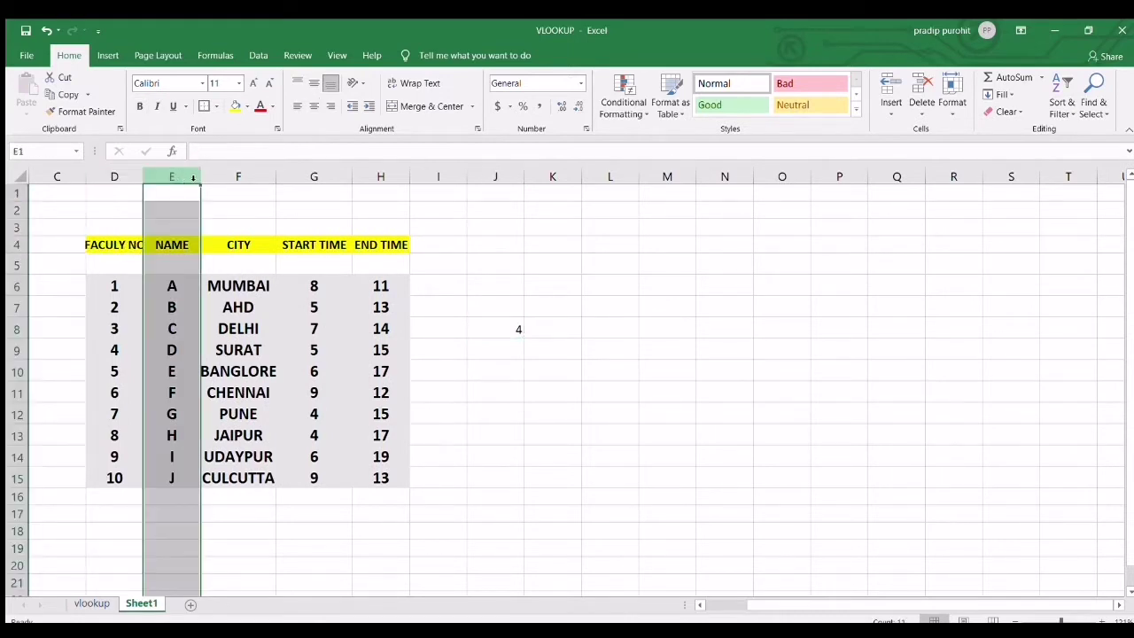
click(217, 177)
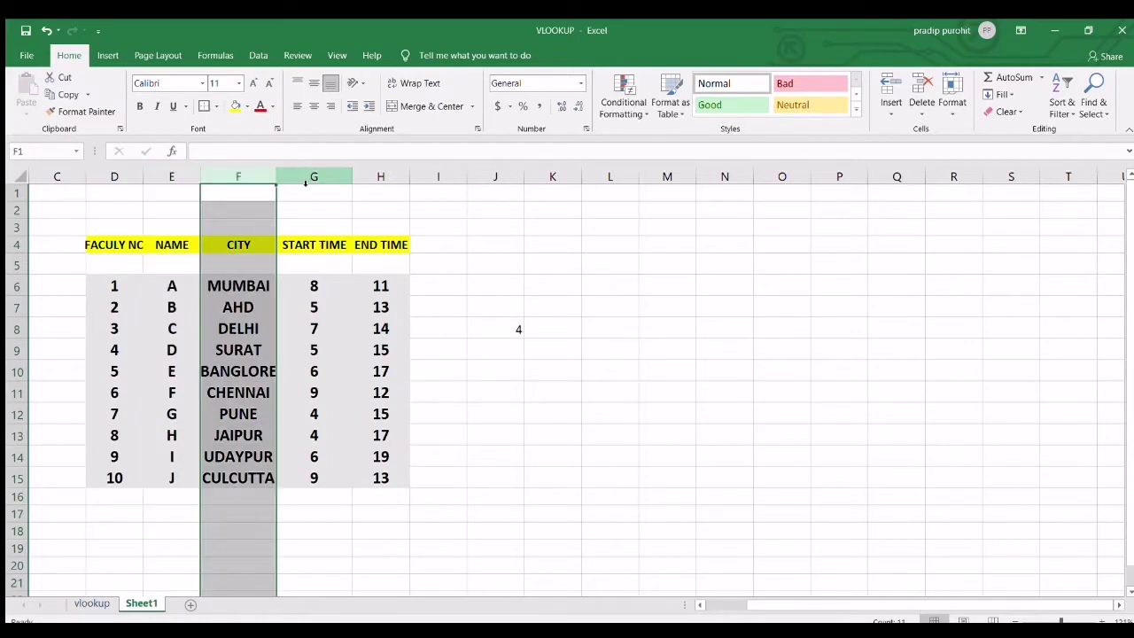
click(305, 181)
click(371, 181)
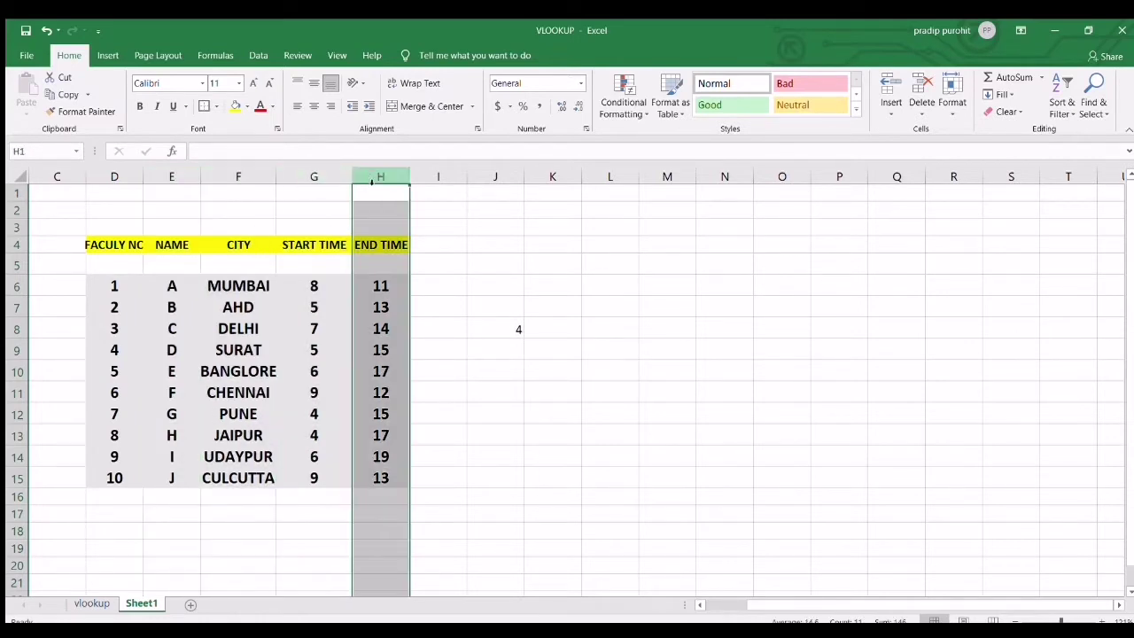
click(448, 324)
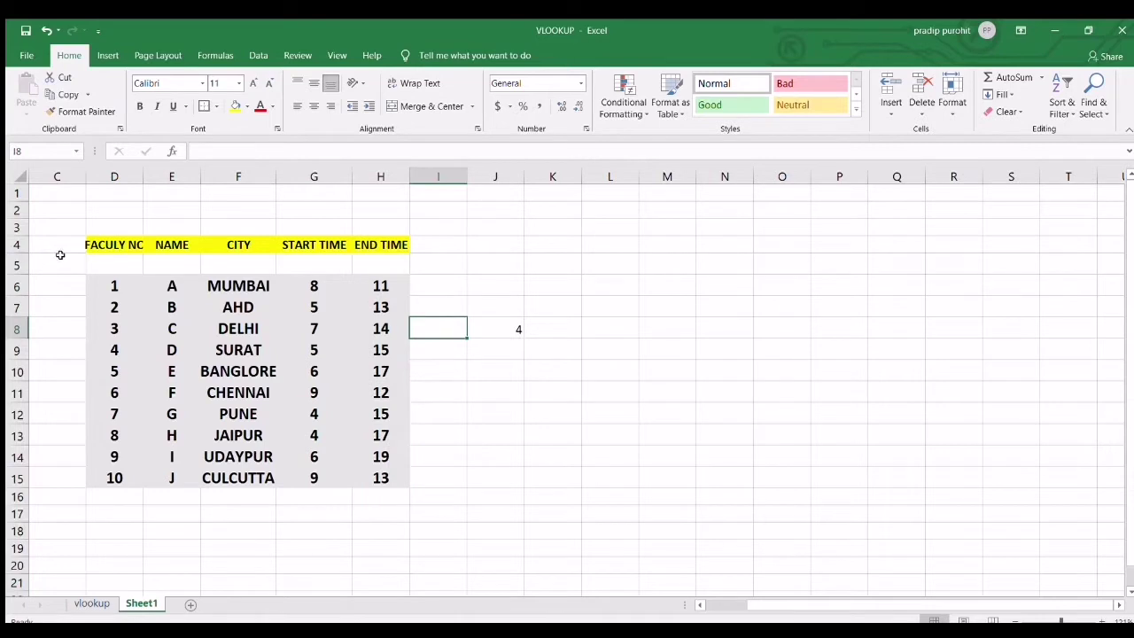
Review the list of faculty numbers and read across the record for faculty number 3 in row 8
drag(113, 285, 122, 478)
click(161, 329)
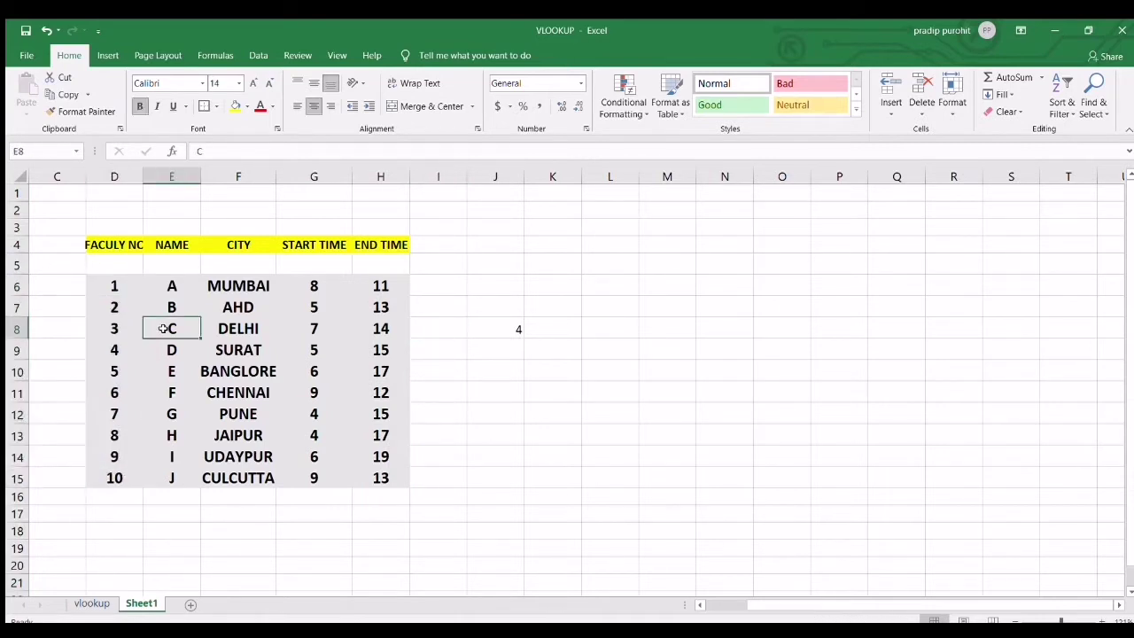
click(222, 331)
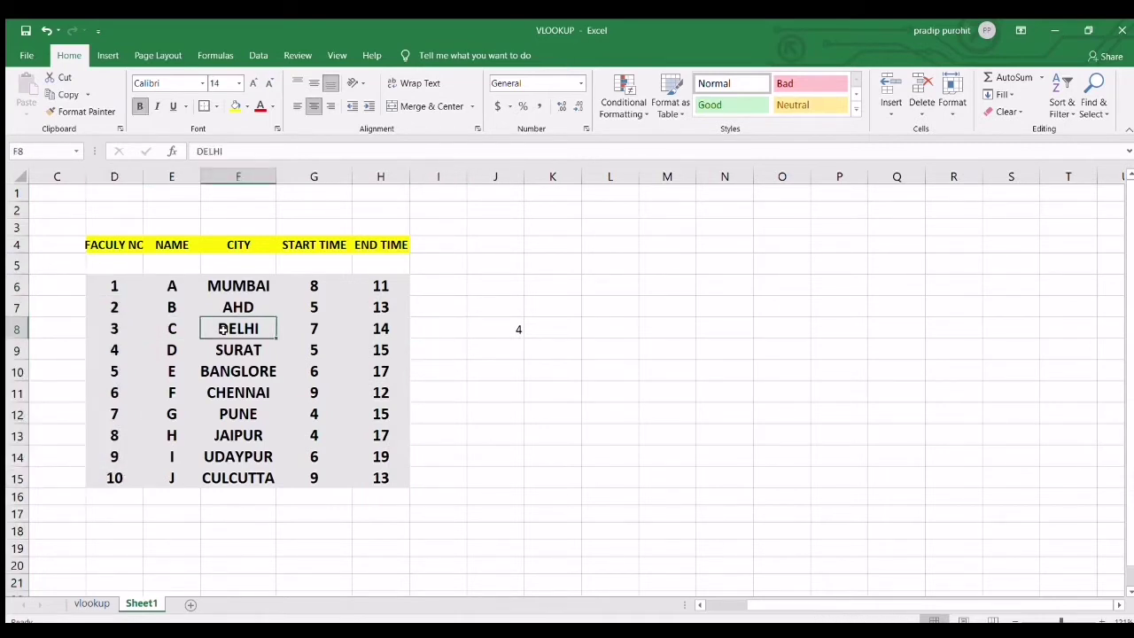
click(308, 330)
click(377, 330)
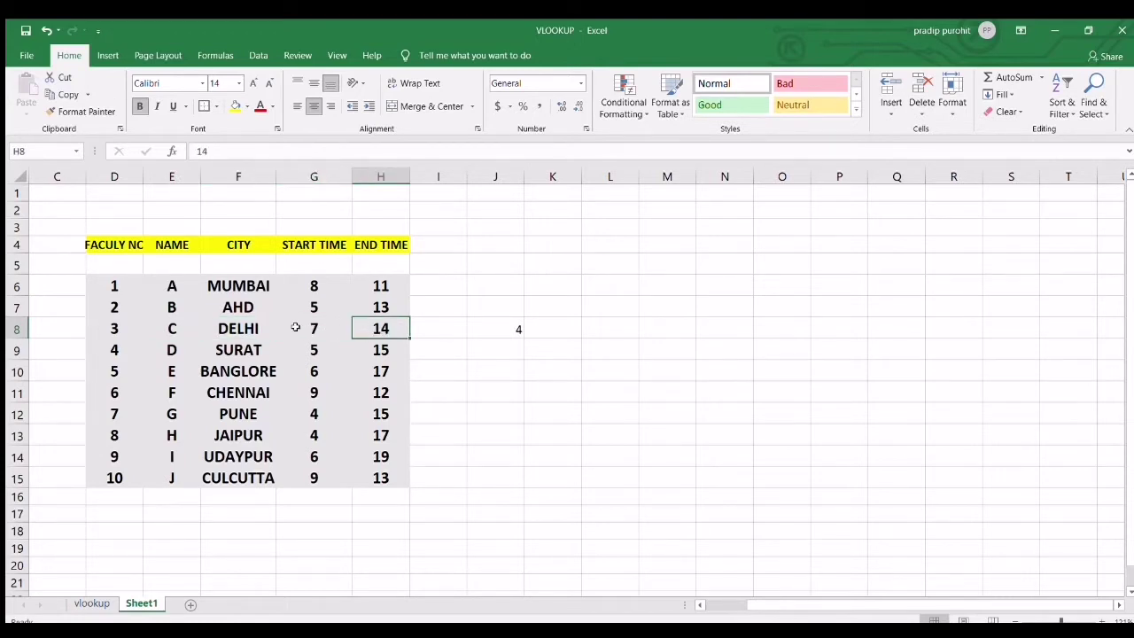
drag(296, 328, 366, 329)
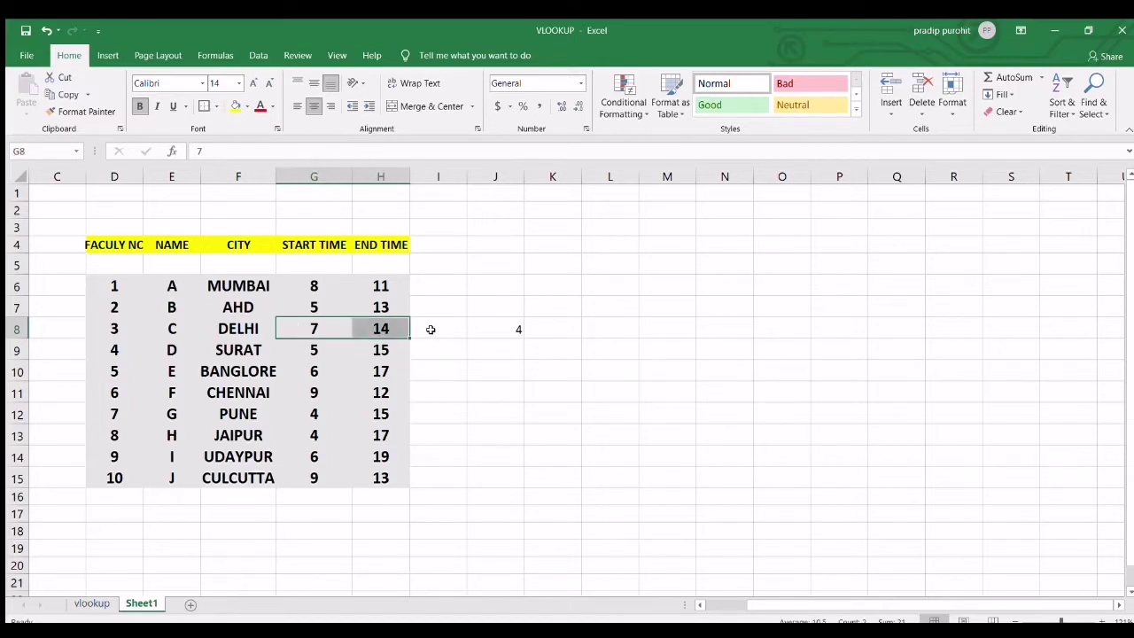
click(430, 330)
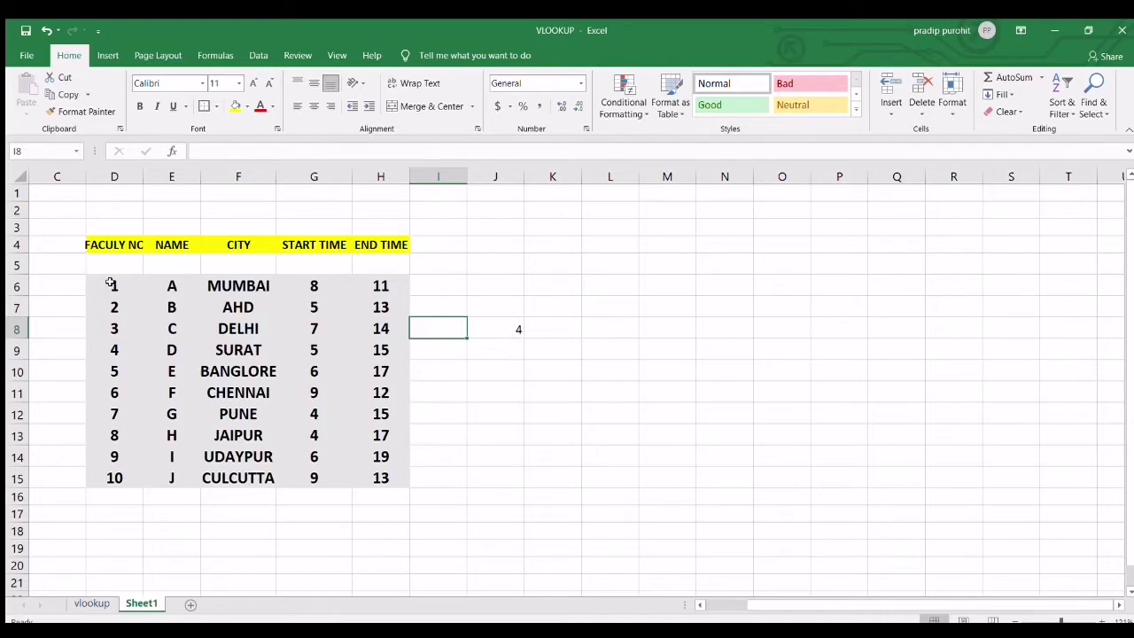
drag(106, 284, 128, 474)
click(130, 461)
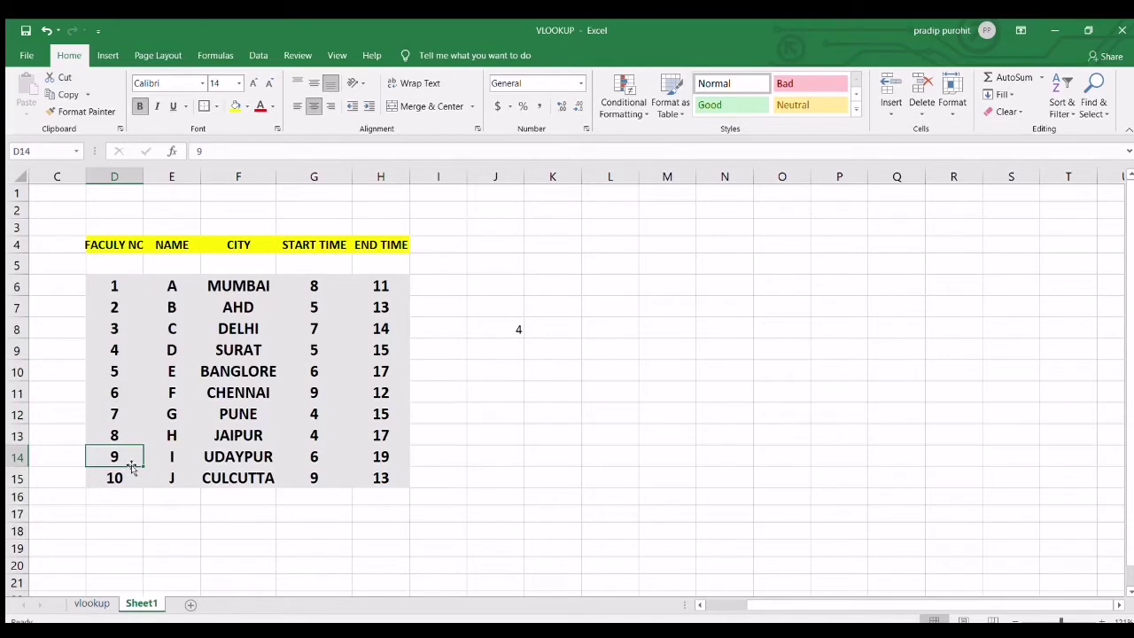
Enter 4 as the faculty number in cell J8 of Sheet1
click(493, 345)
click(493, 333)
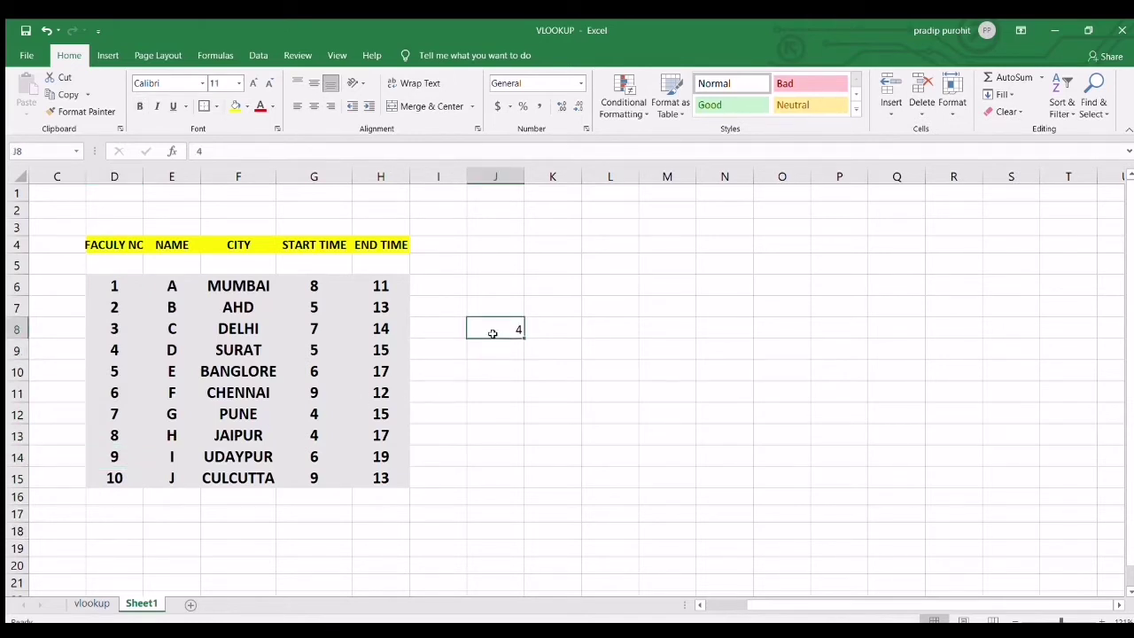
key(BackSpace)
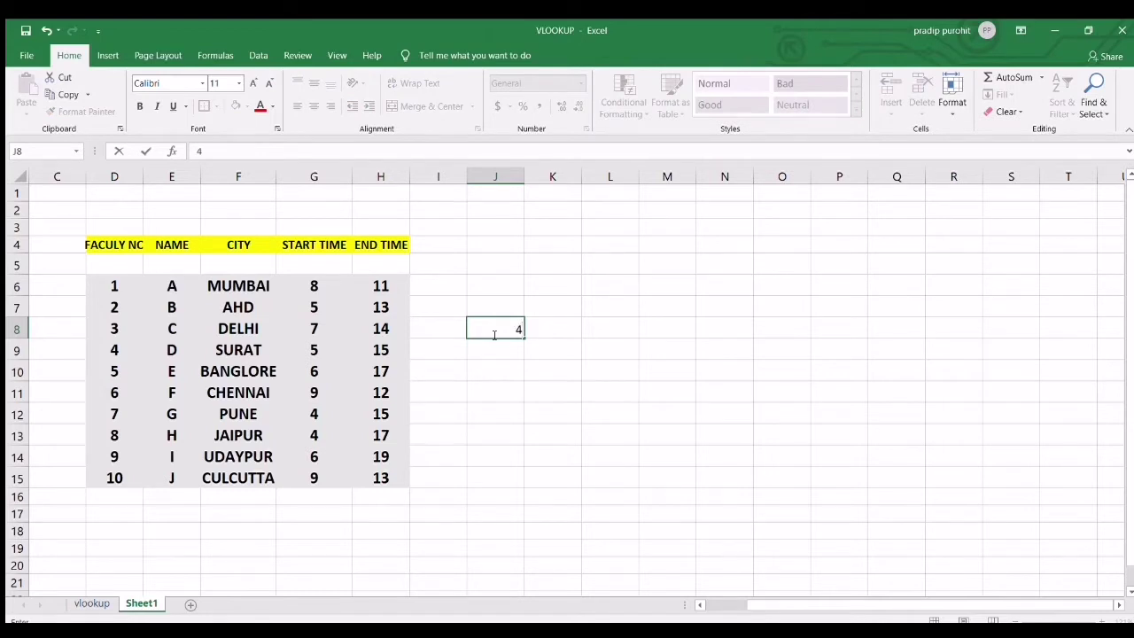
key(Return)
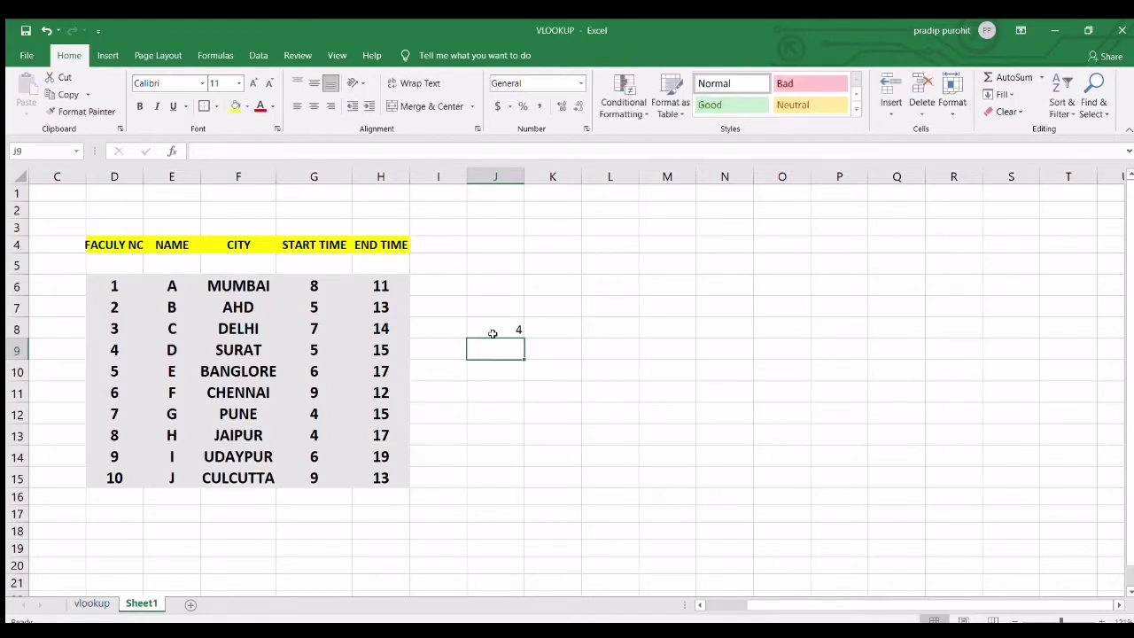
Look over cells K8 to N8 beside the entered faculty number as places for the lookup details
click(556, 327)
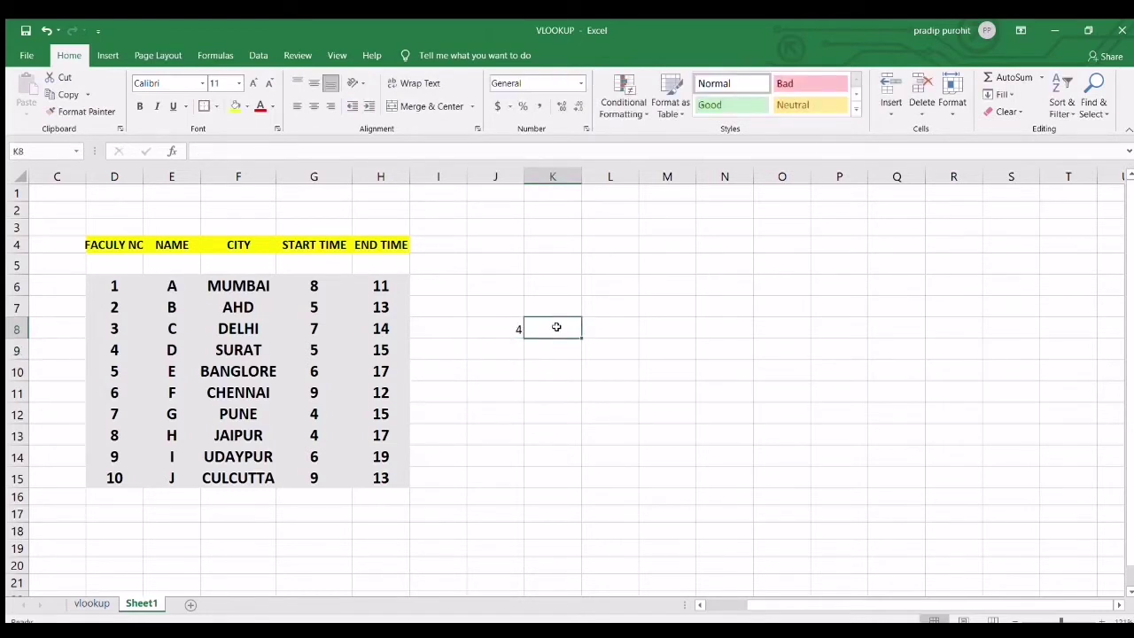
click(607, 333)
click(659, 332)
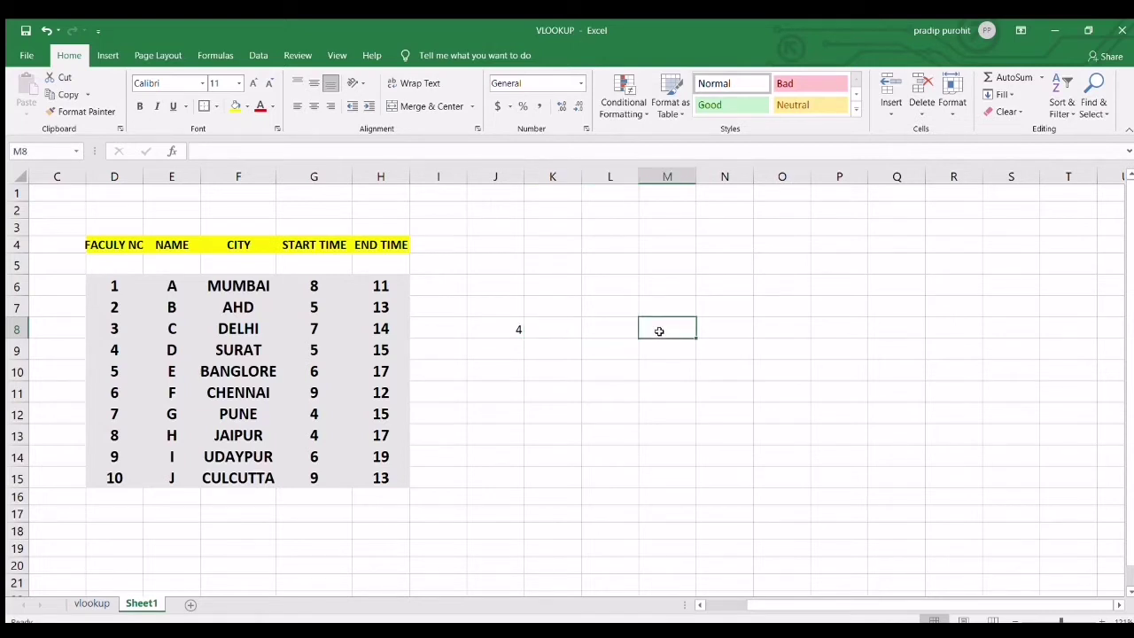
click(718, 327)
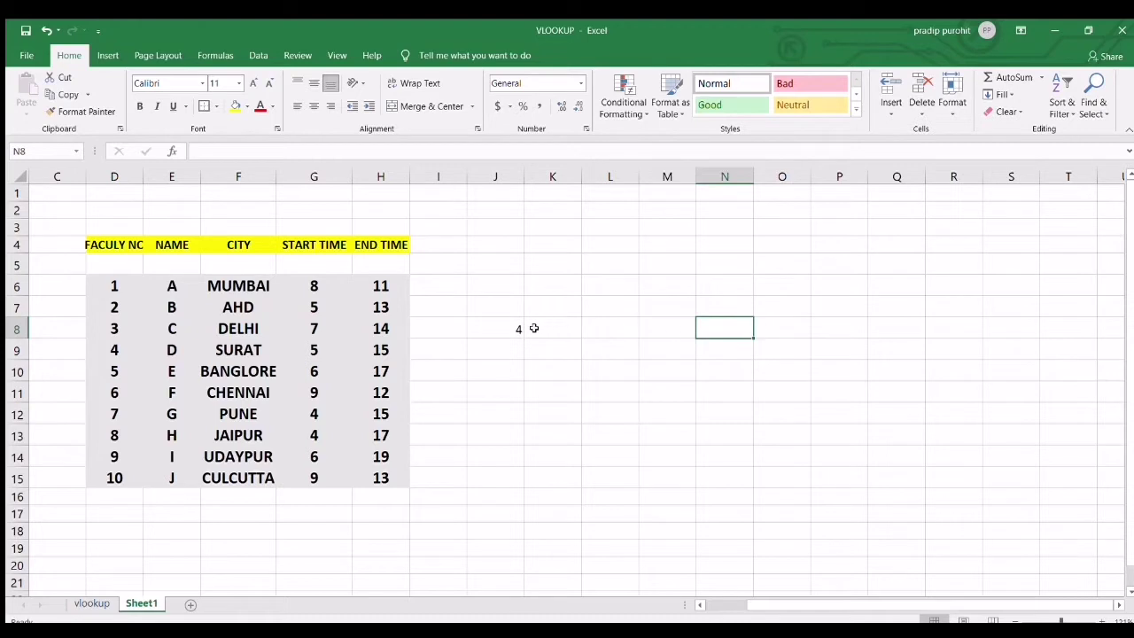
drag(514, 329, 734, 326)
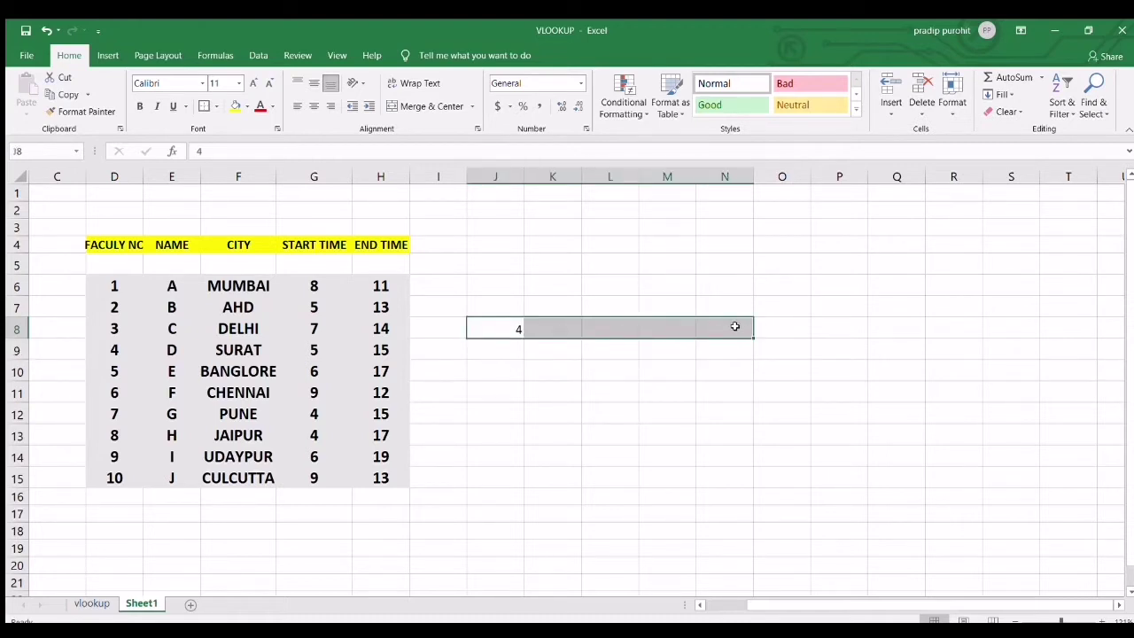
click(570, 327)
Re-enter 4 in cell J8 and go through the empty cells beside it in row 8
click(518, 330)
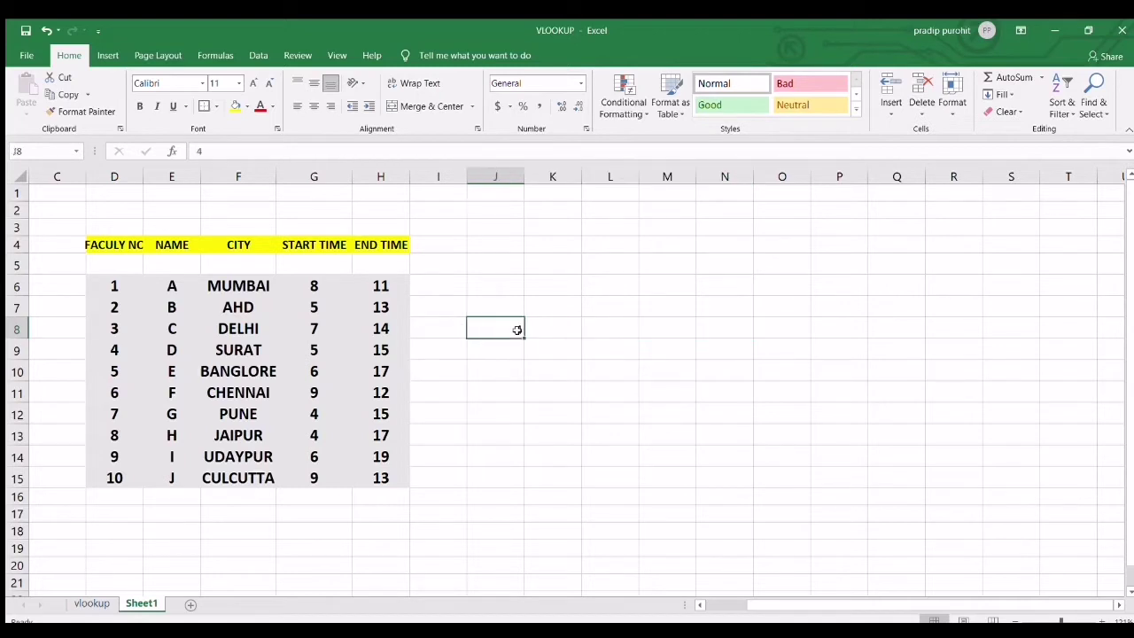
key(BackSpace)
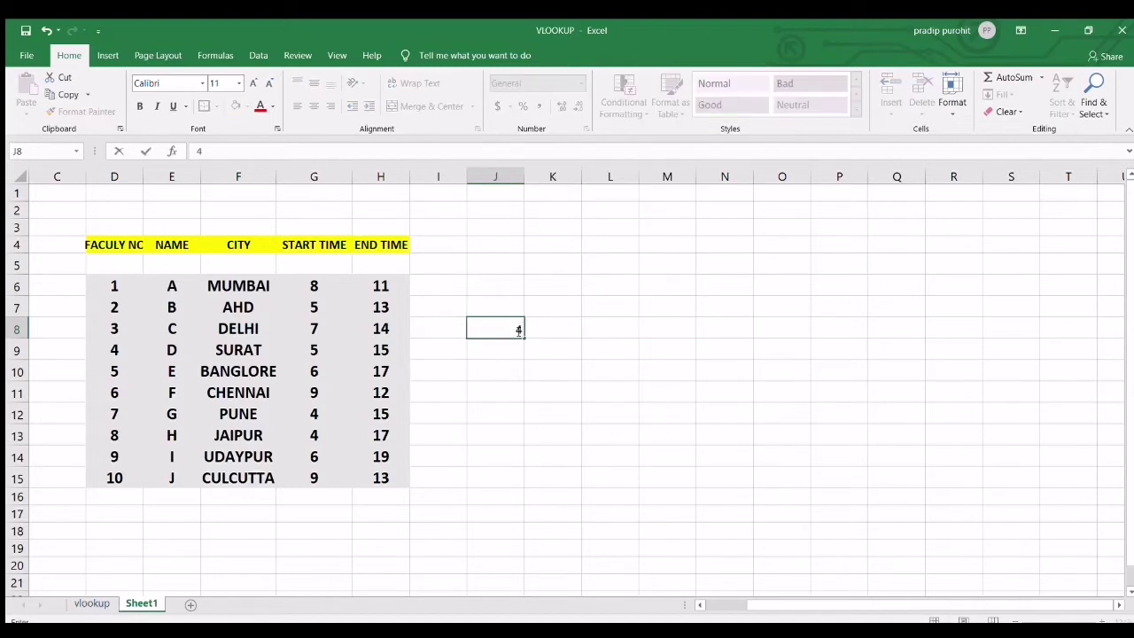
click(576, 327)
click(613, 327)
click(668, 329)
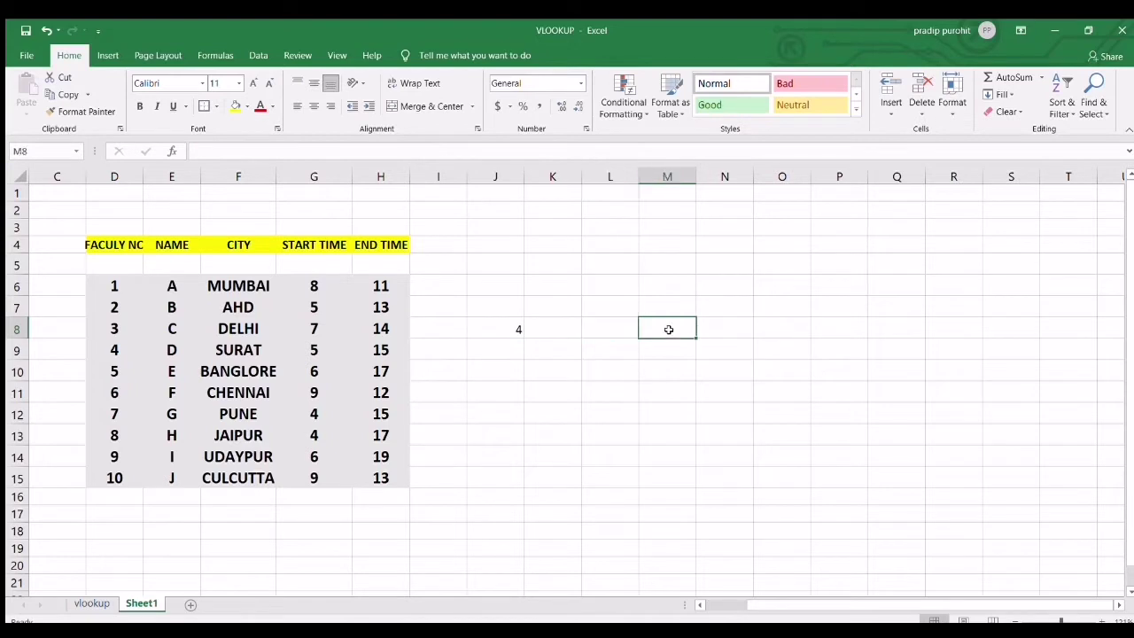
click(709, 329)
click(759, 322)
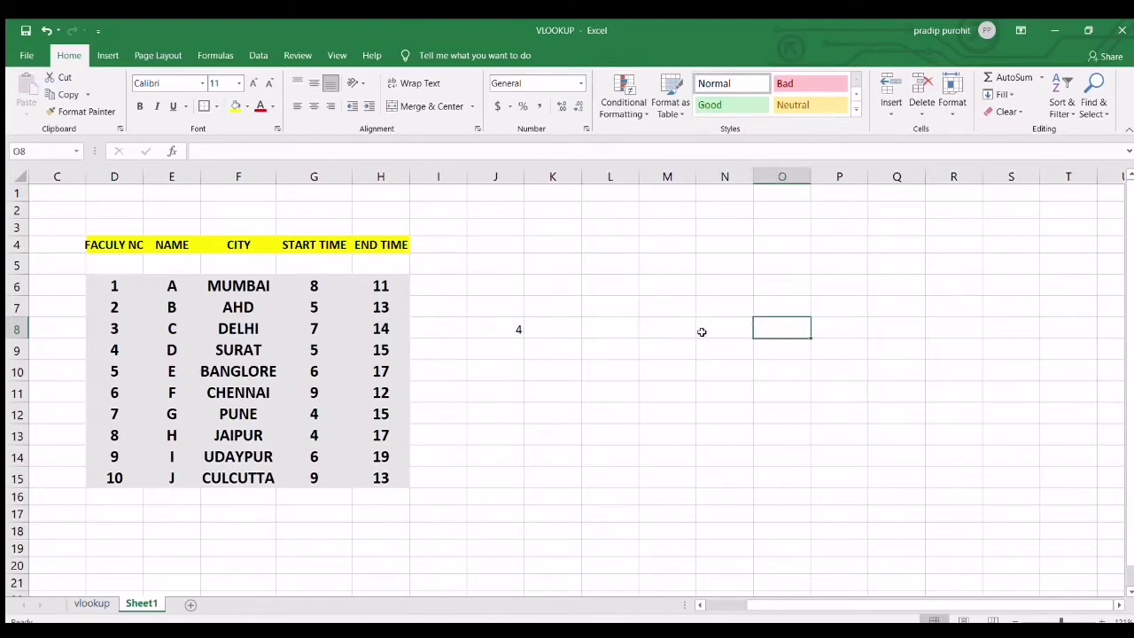
click(647, 333)
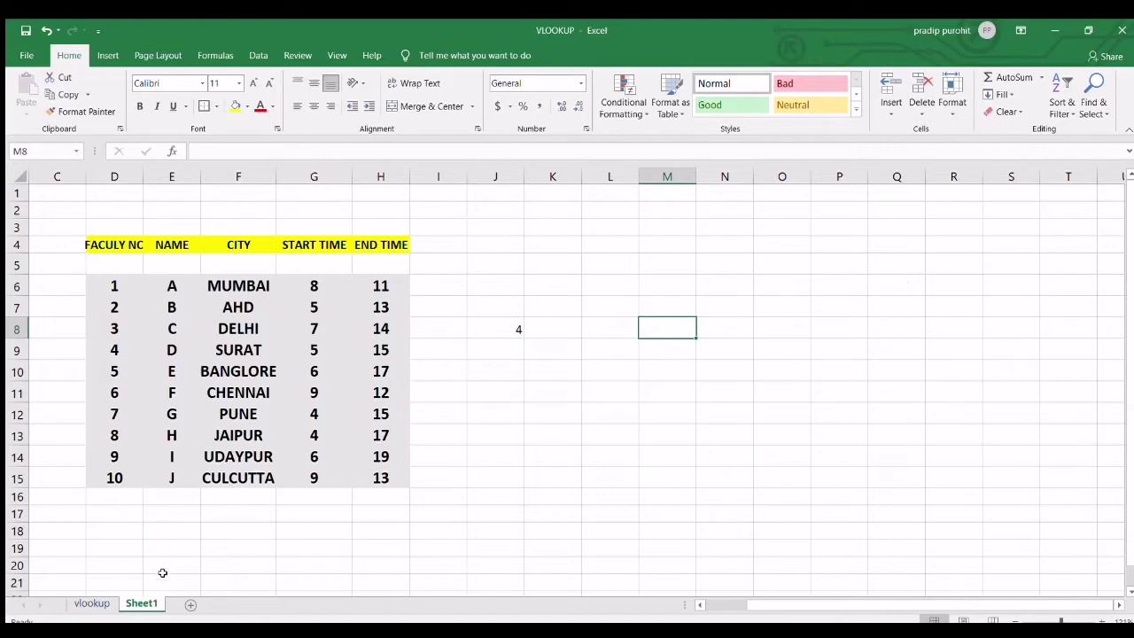
Open the vlookup sheet and set the faculty number in cell I7 to 6 to test the lookup
click(91, 603)
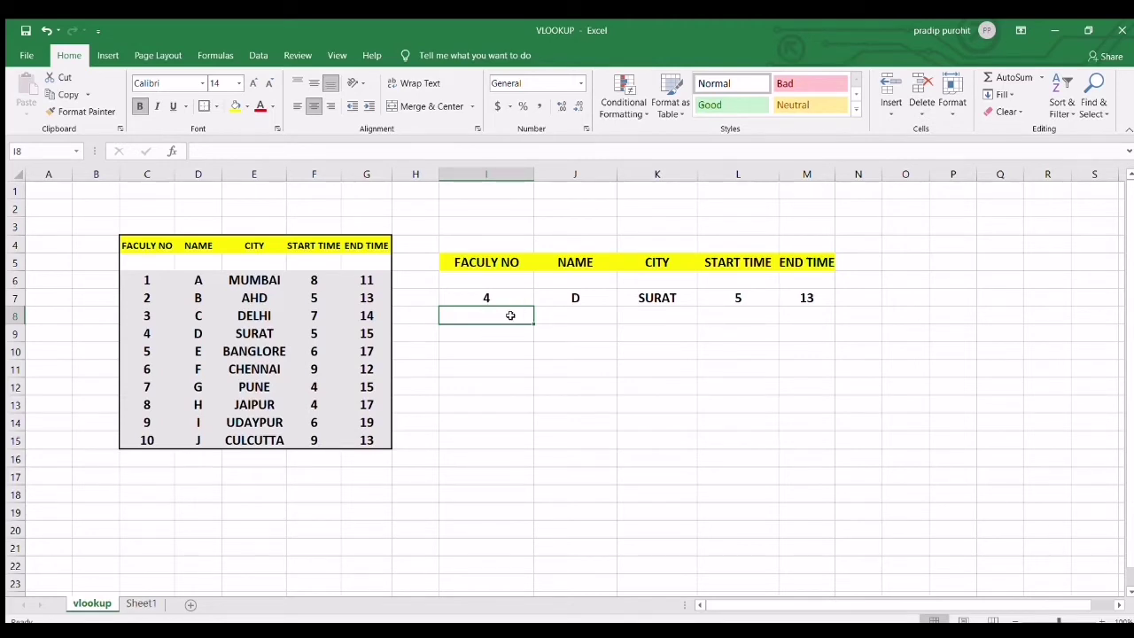
click(490, 294)
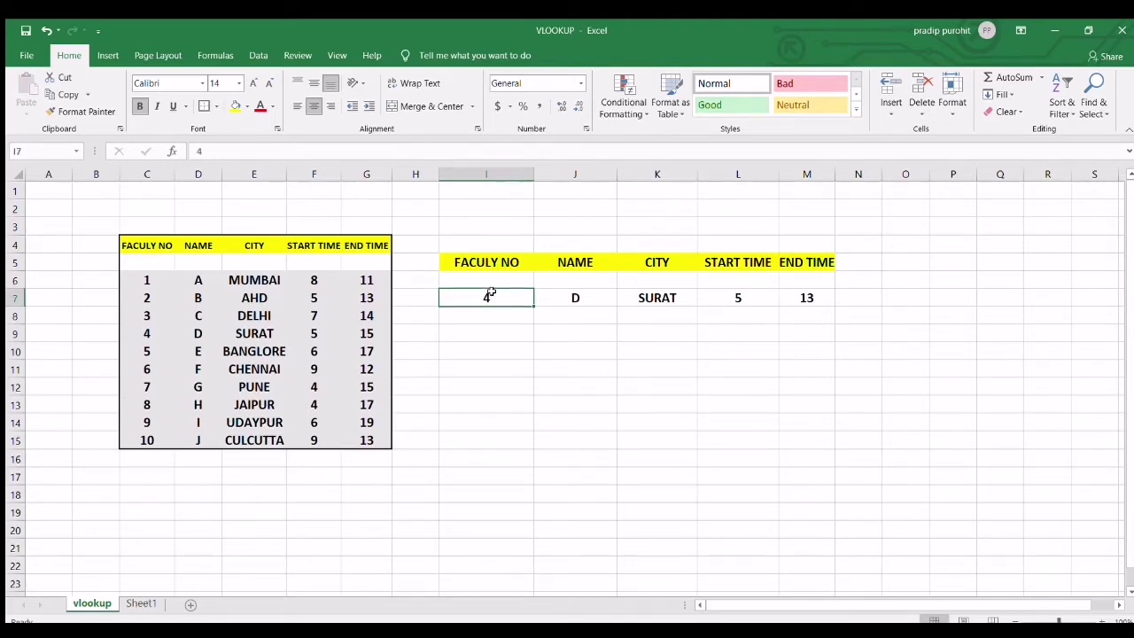
key(BackSpace)
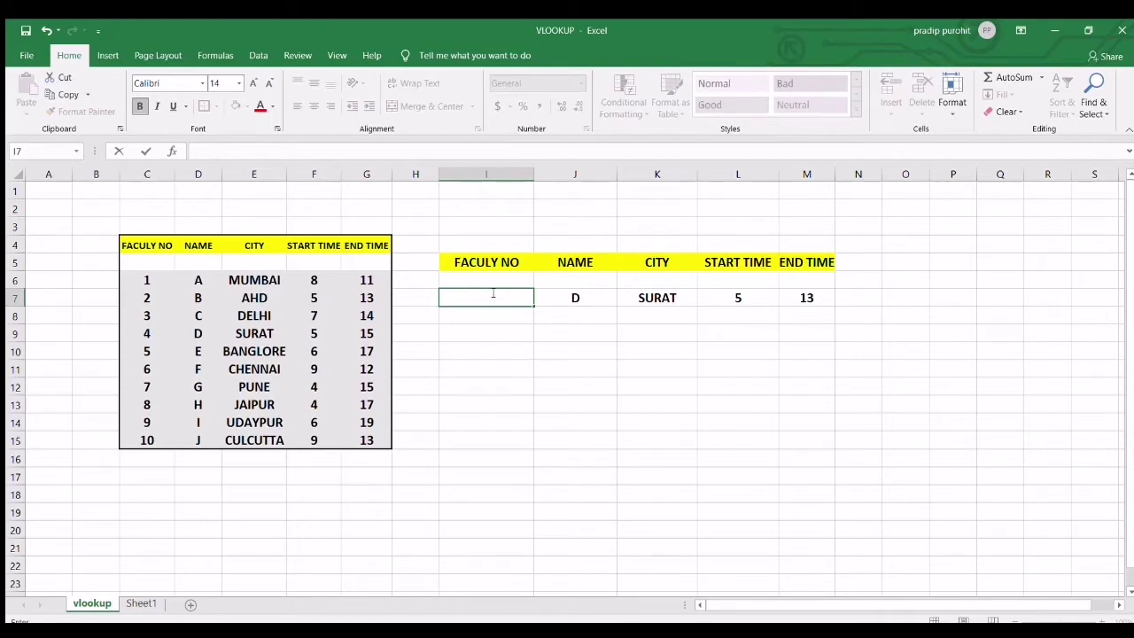
text(6)
key(Return)
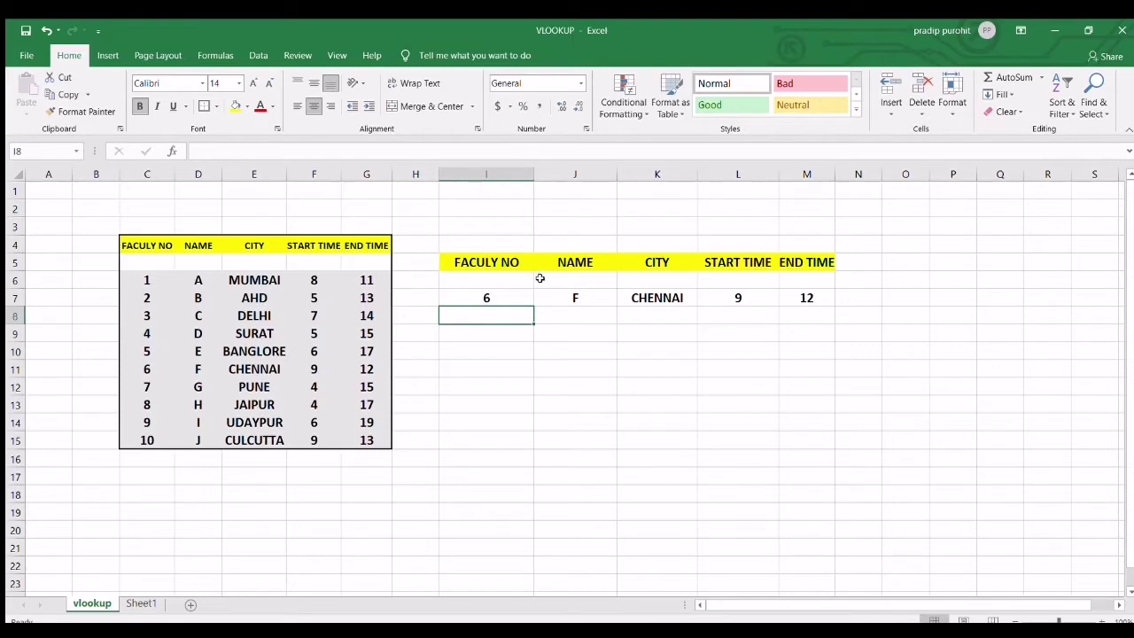
Set the faculty number in cell I7 to 10 to test the lookup with another record
click(486, 297)
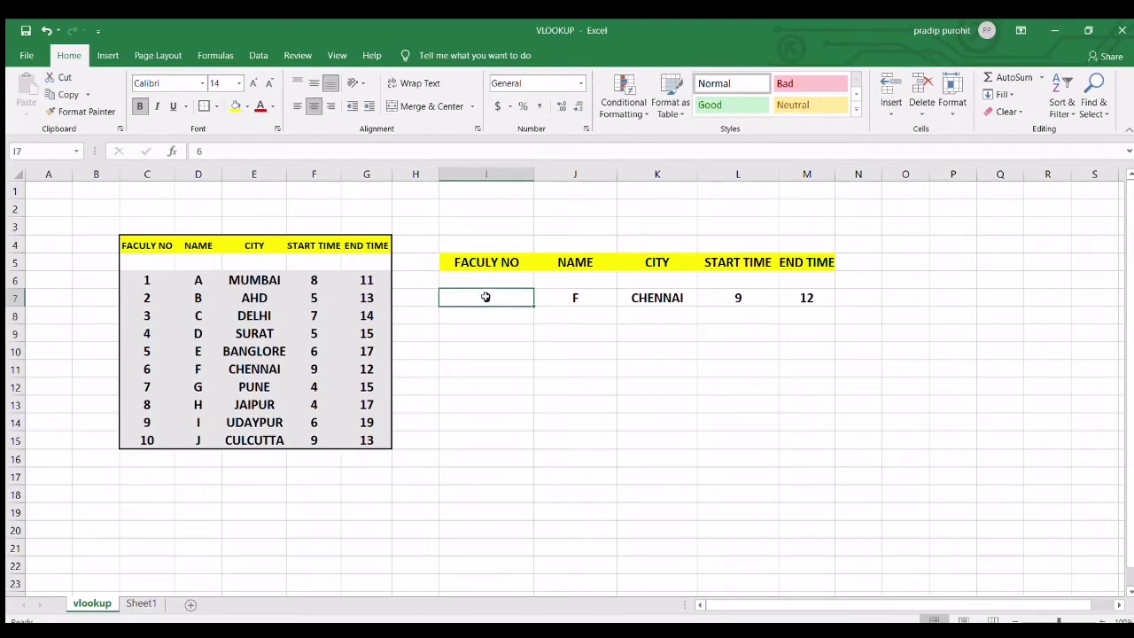
key(BackSpace)
text(10)
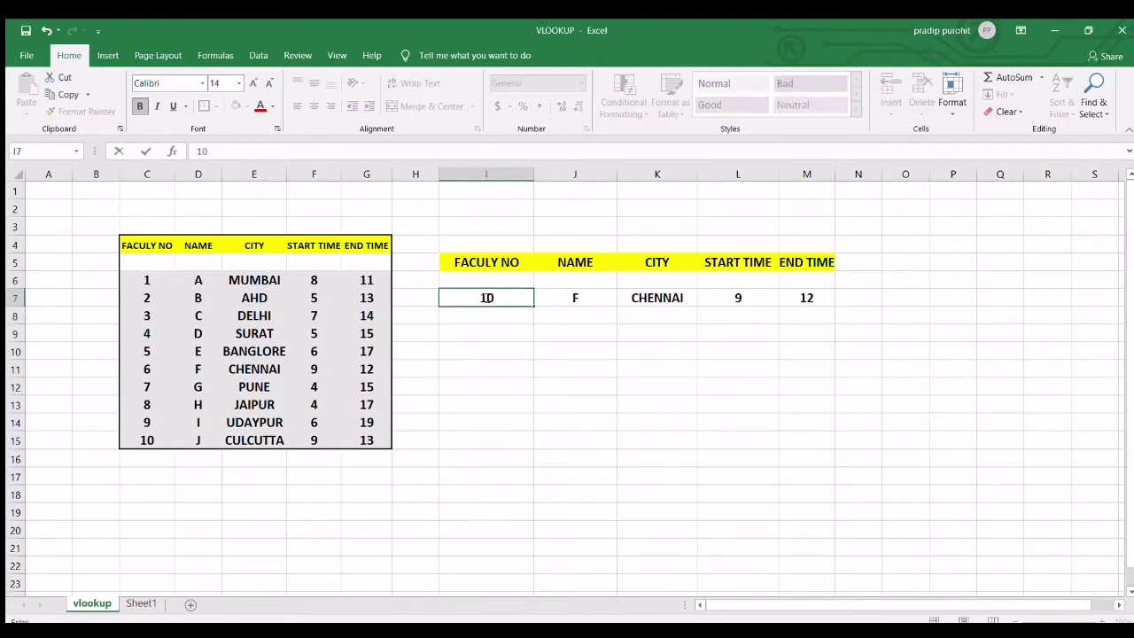
key(Return)
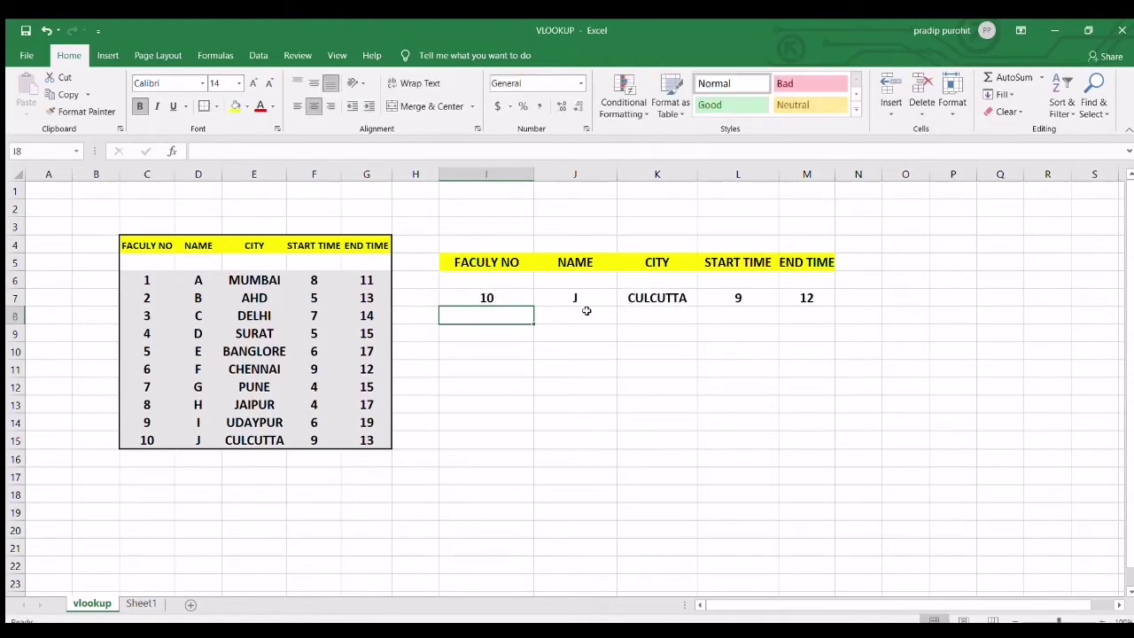
Set the faculty number in cell I7 of the vlookup sheet to 1 and reselect that cell
click(507, 295)
key(BackSpace)
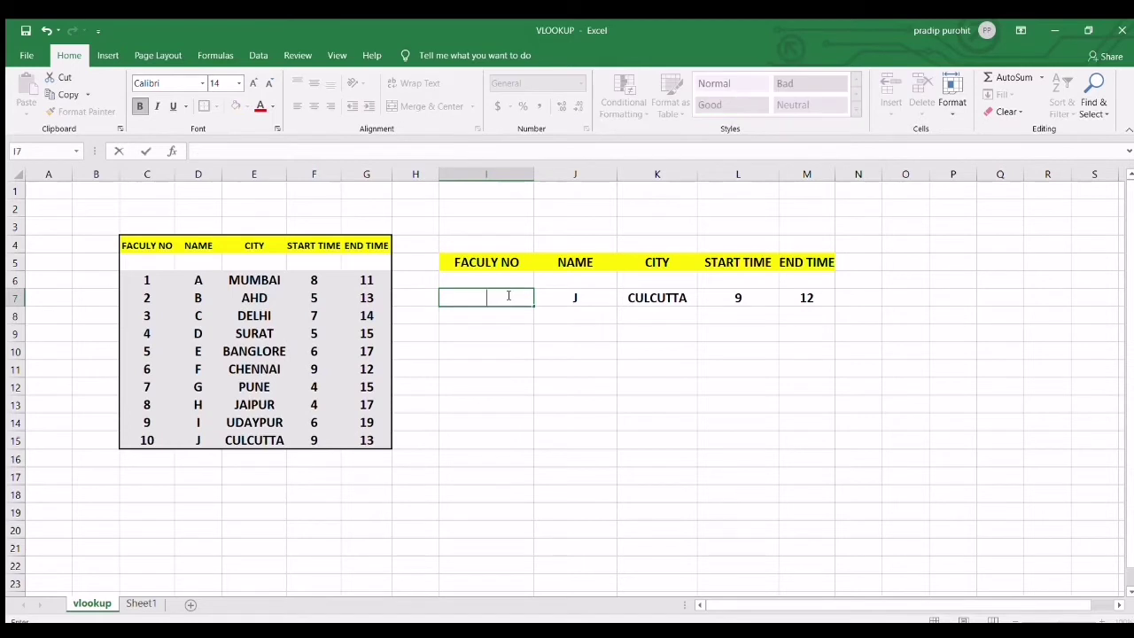
text(1)
key(Return)
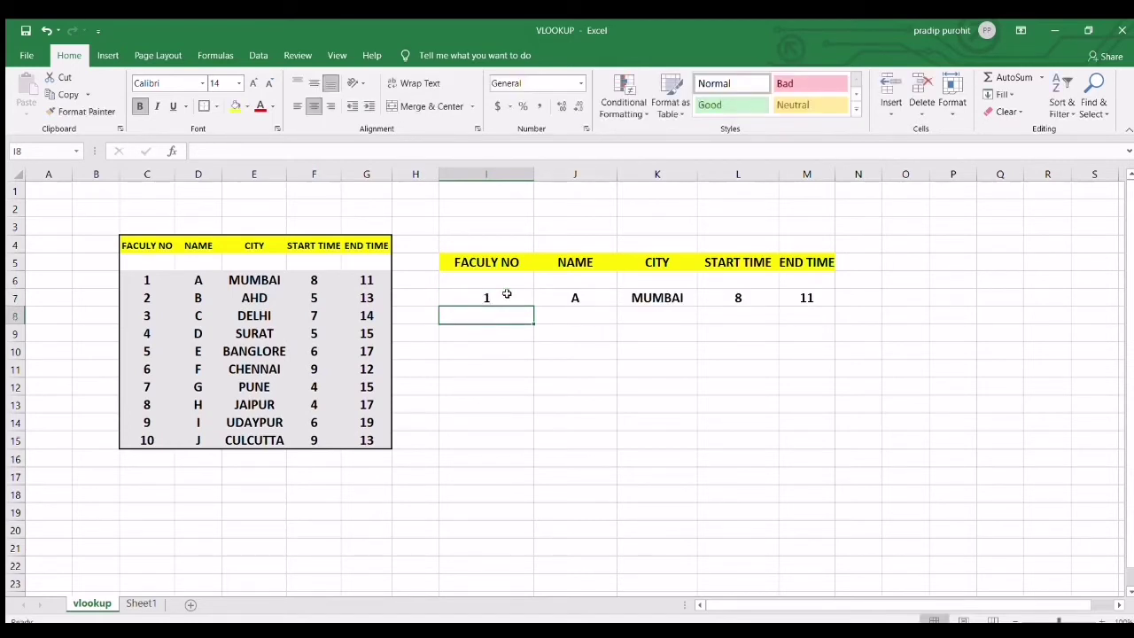
click(560, 316)
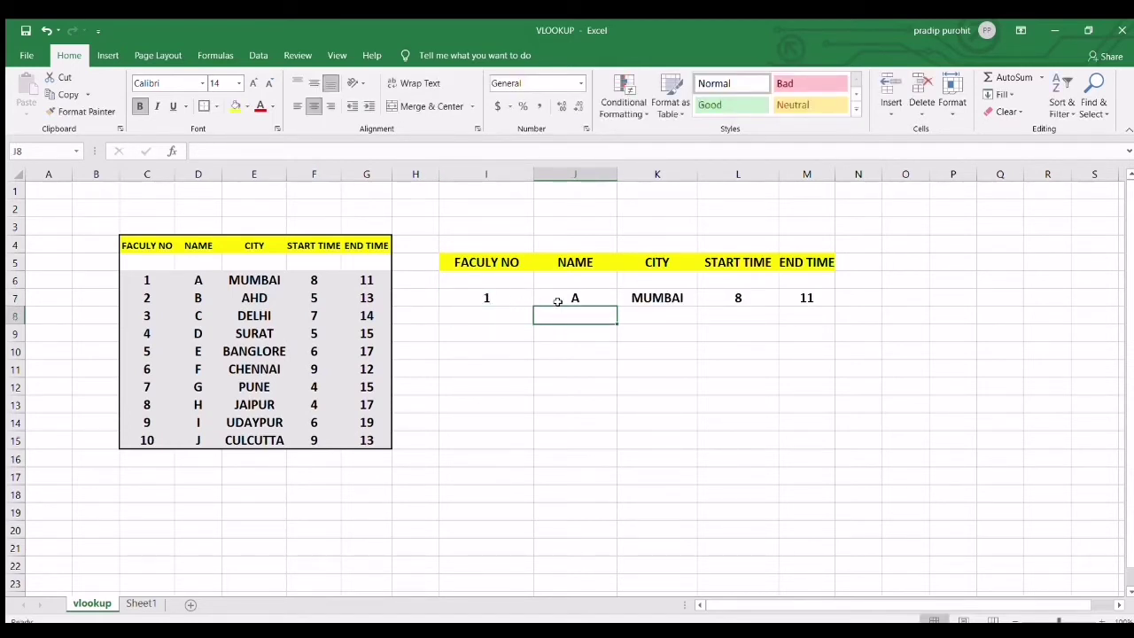
click(501, 299)
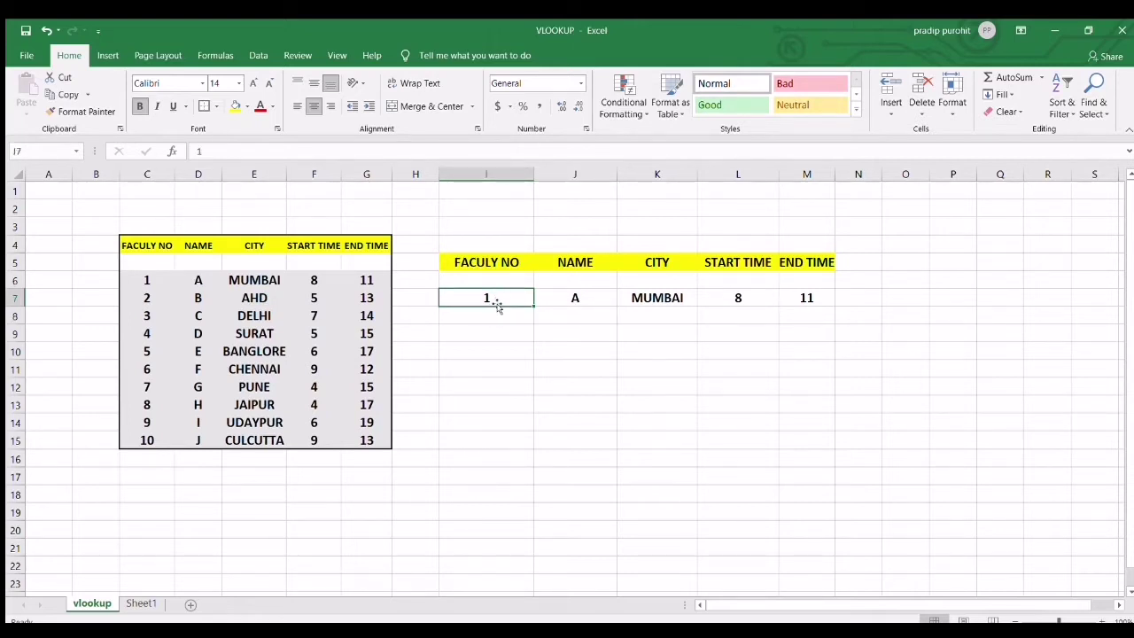
Set the faculty number in cell I7 to 4 to test the lookup
key(BackSpace)
text(4)
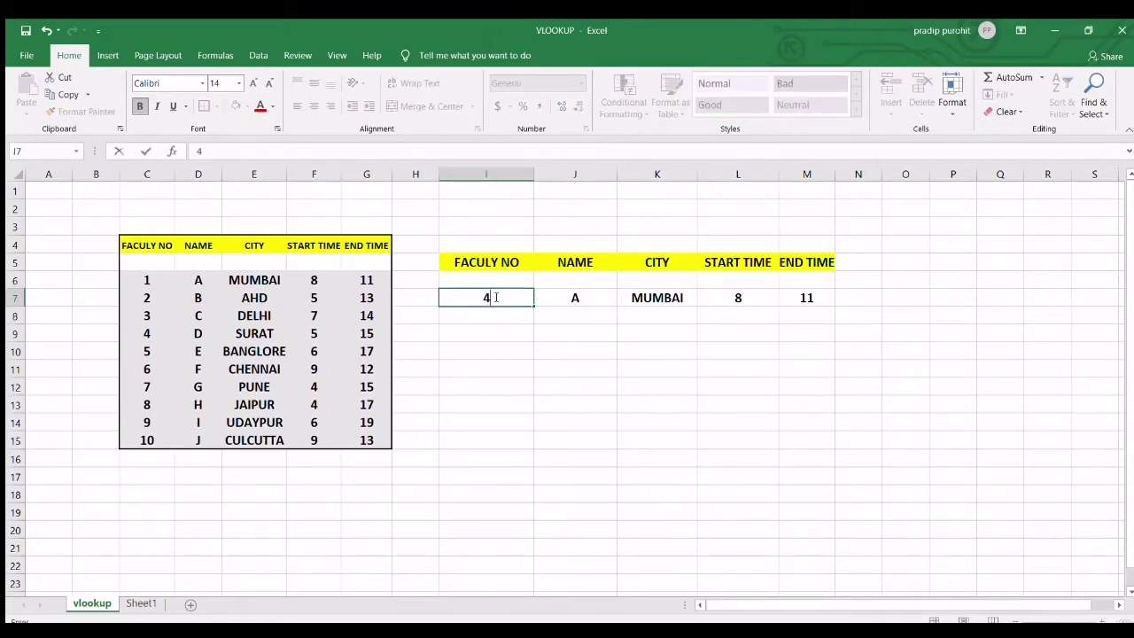
key(Return)
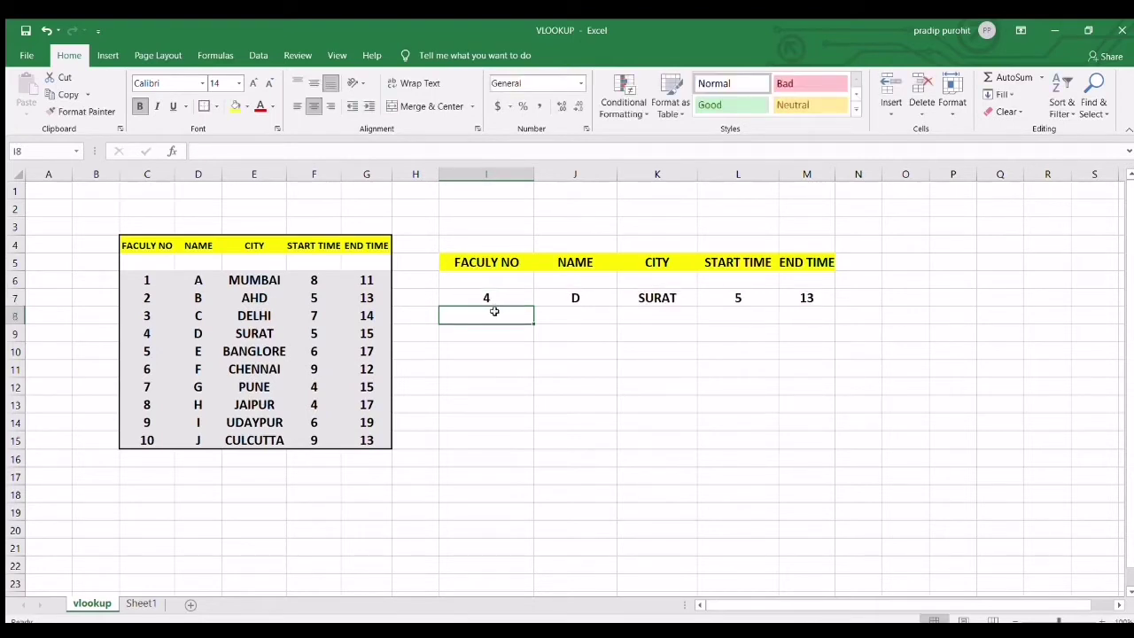
Enter the faculty numbers 1, 3, 4, 9 and 10 in cells I8 to I12
double_click(496, 317)
text(1)
key(Return)
text(3)
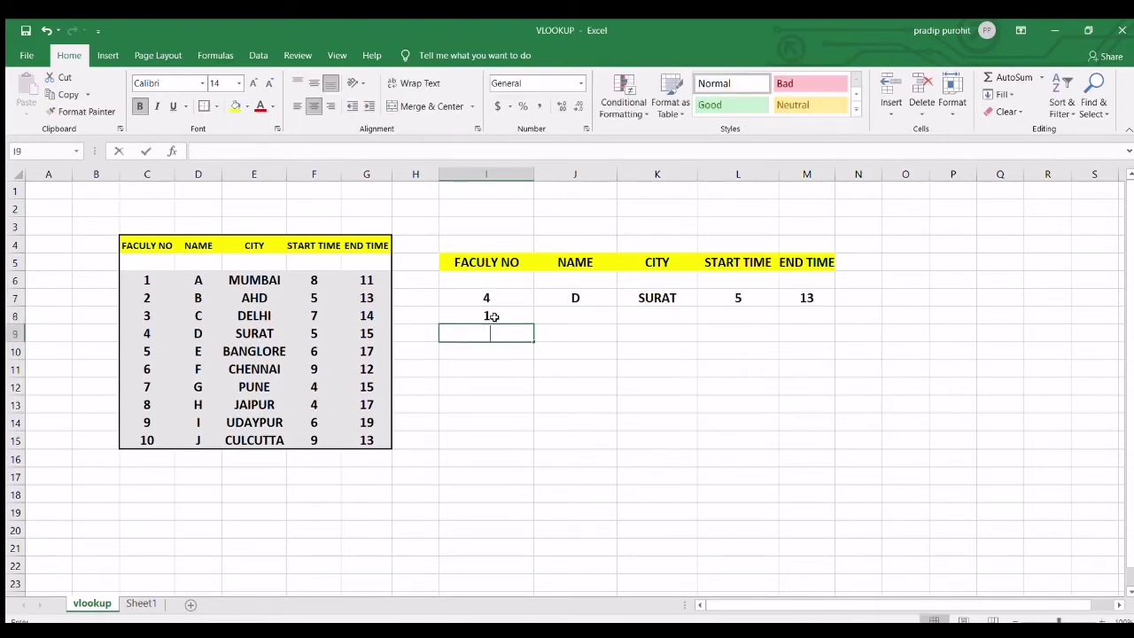
key(Return)
text(4)
key(Return)
text(9)
key(Return)
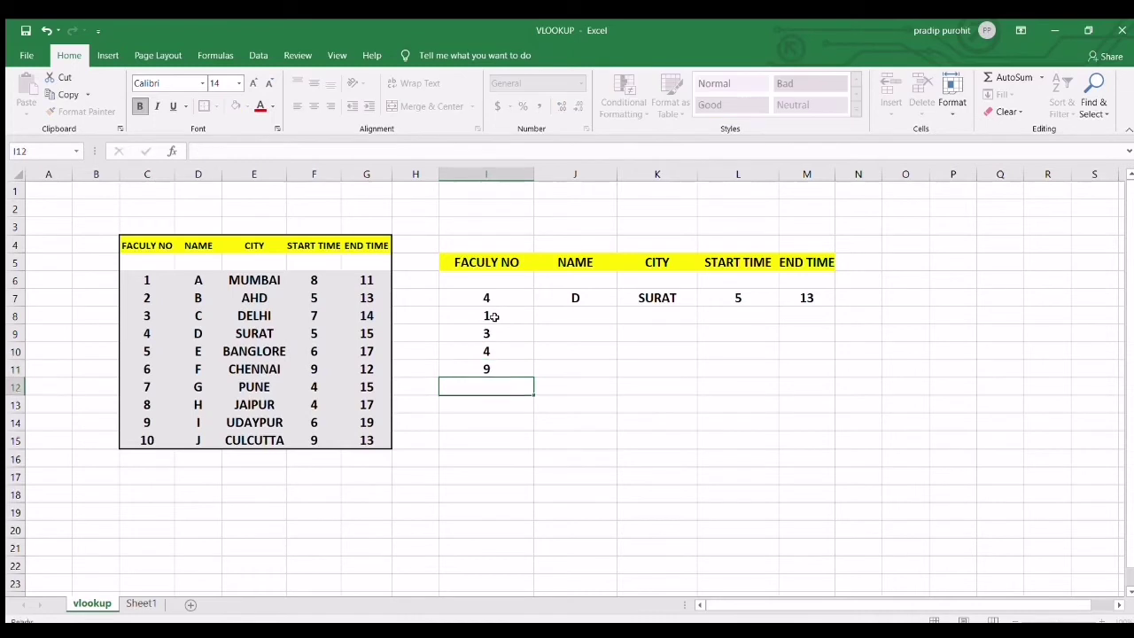
text(10)
key(Return)
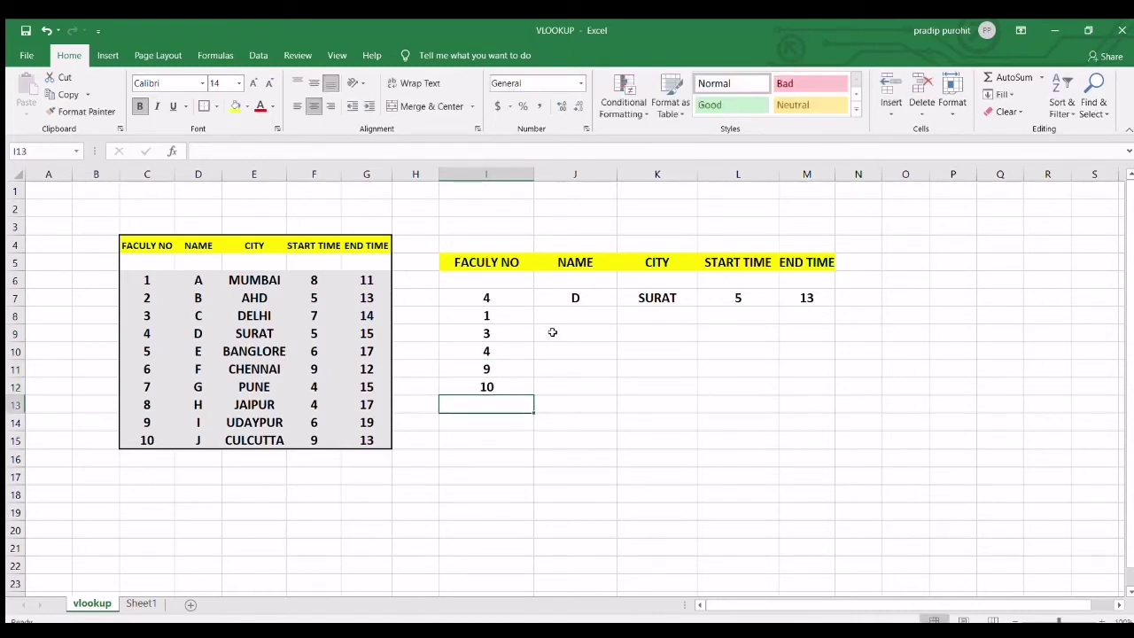
Fill the name lookup formula from J7 down to J12 and enter faculty numbers 7 and 2 in I13 and I14
click(607, 298)
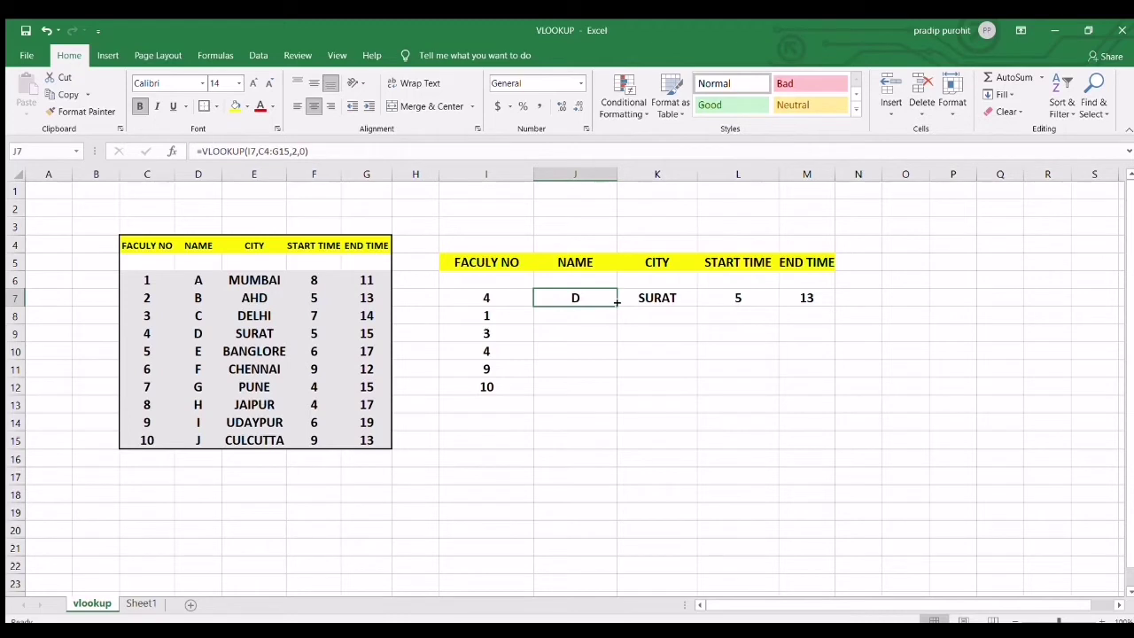
drag(617, 302, 610, 395)
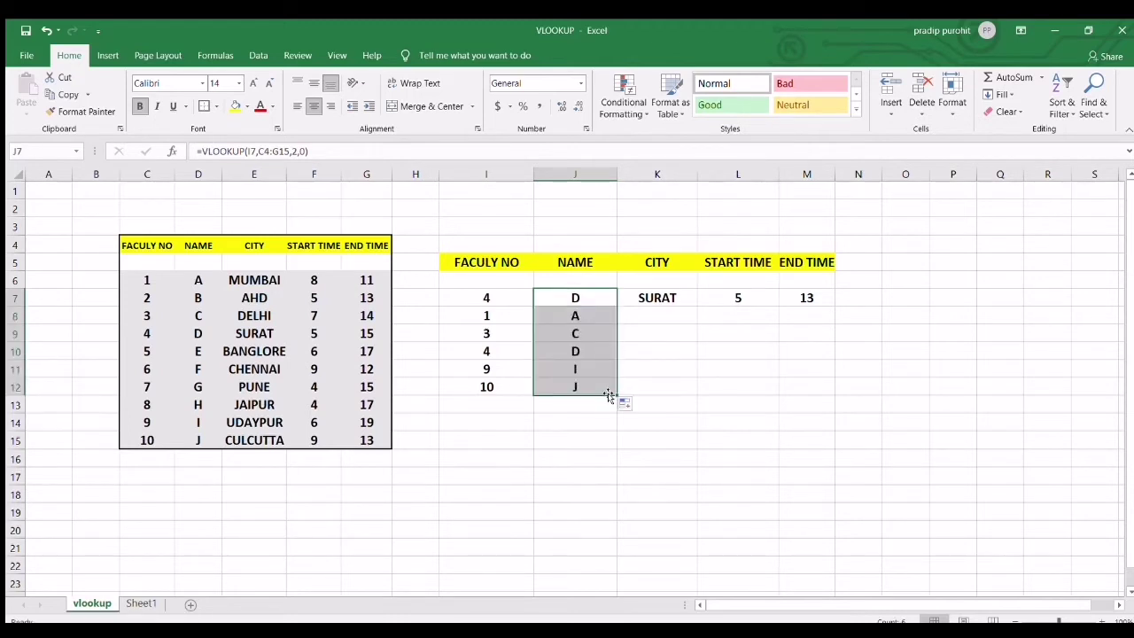
click(484, 408)
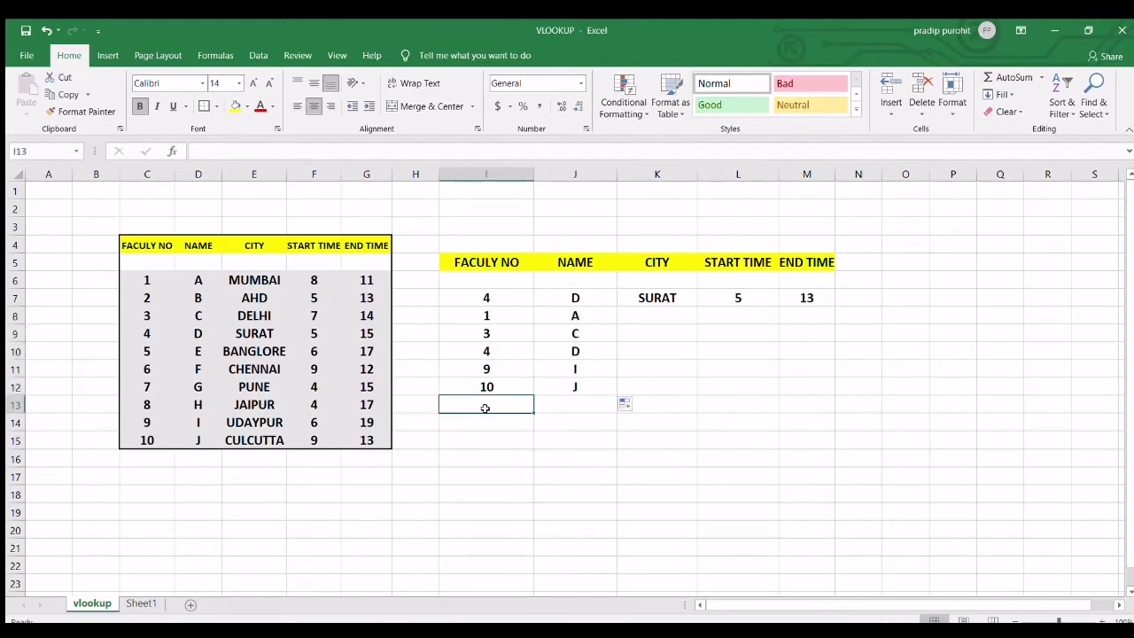
text(7)
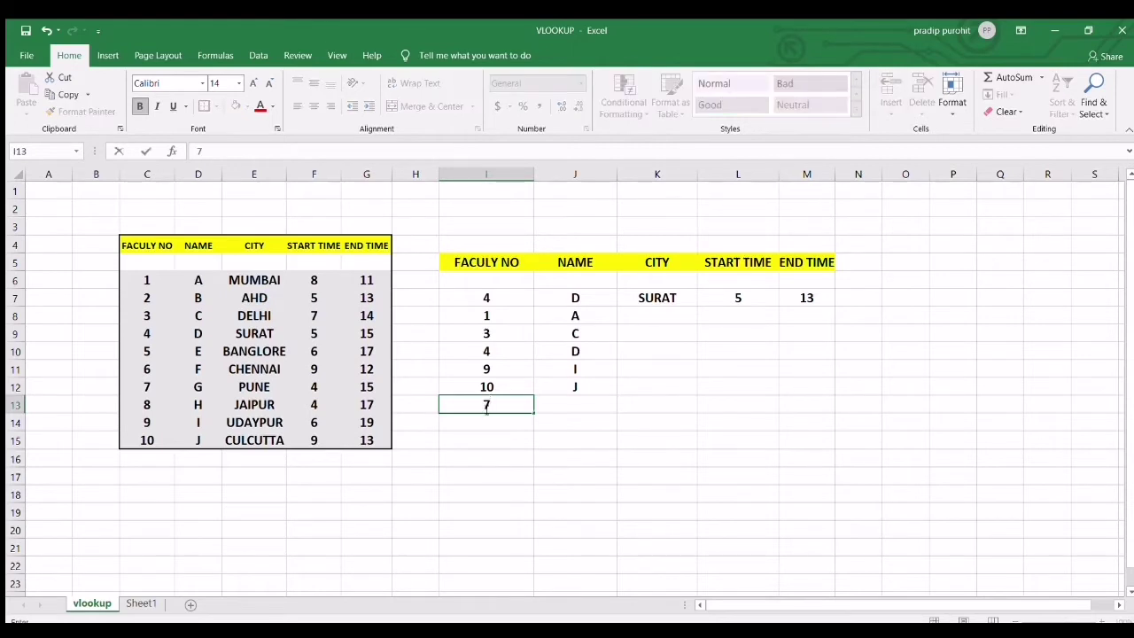
key(Return)
text(2)
key(Return)
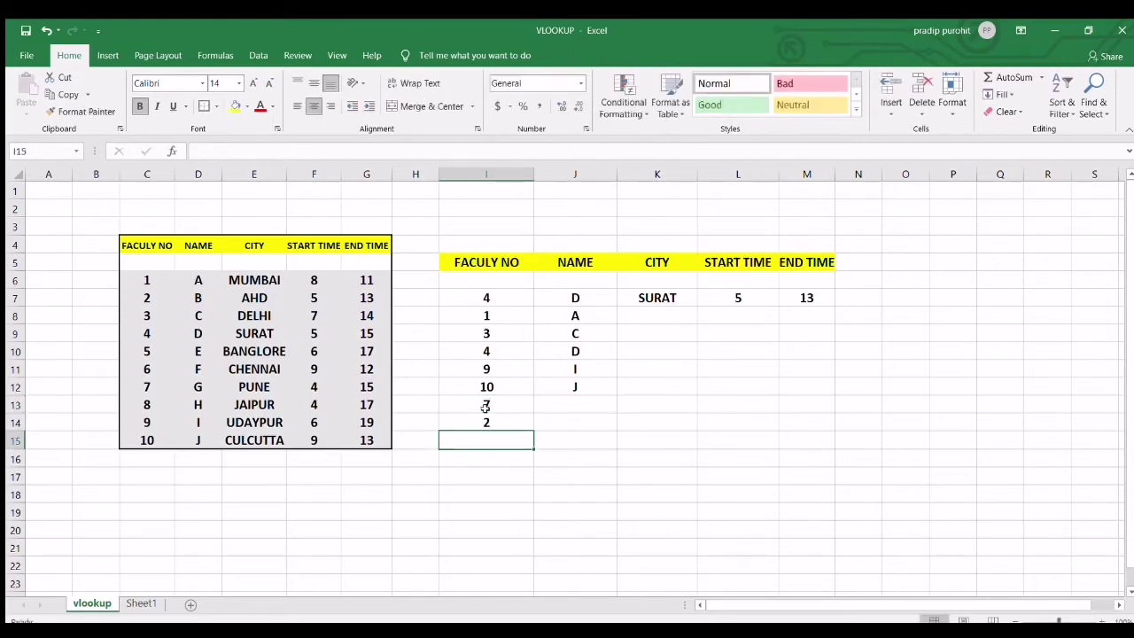
Extend the name lookup formula from J12 down to J14 and inspect the formula in J14
click(560, 386)
click(569, 398)
click(591, 384)
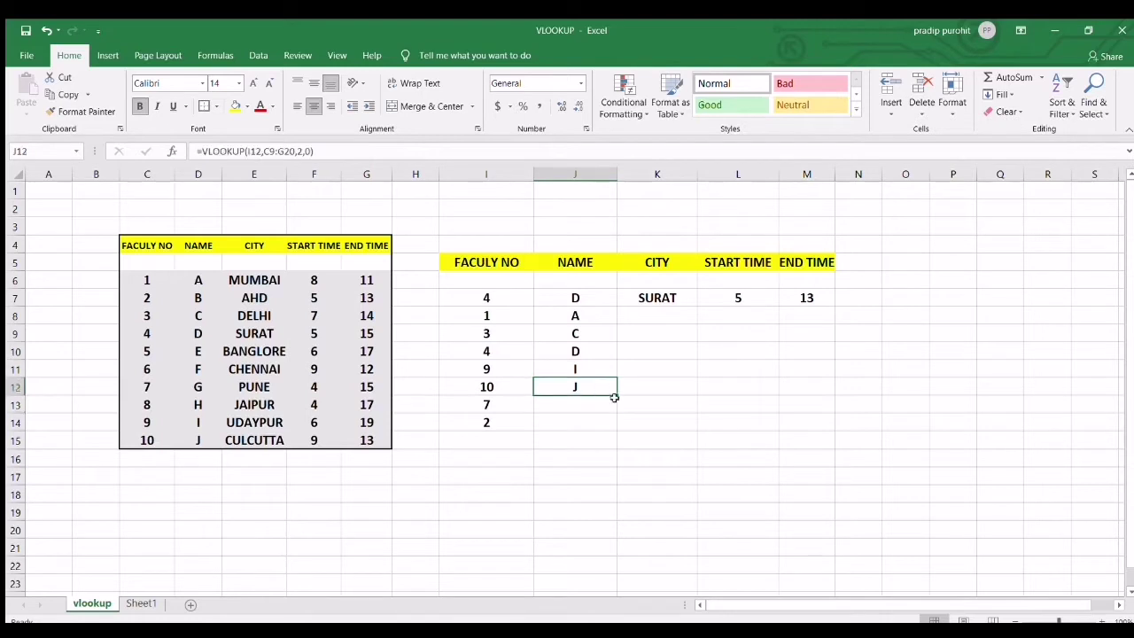
drag(616, 396, 620, 434)
click(535, 456)
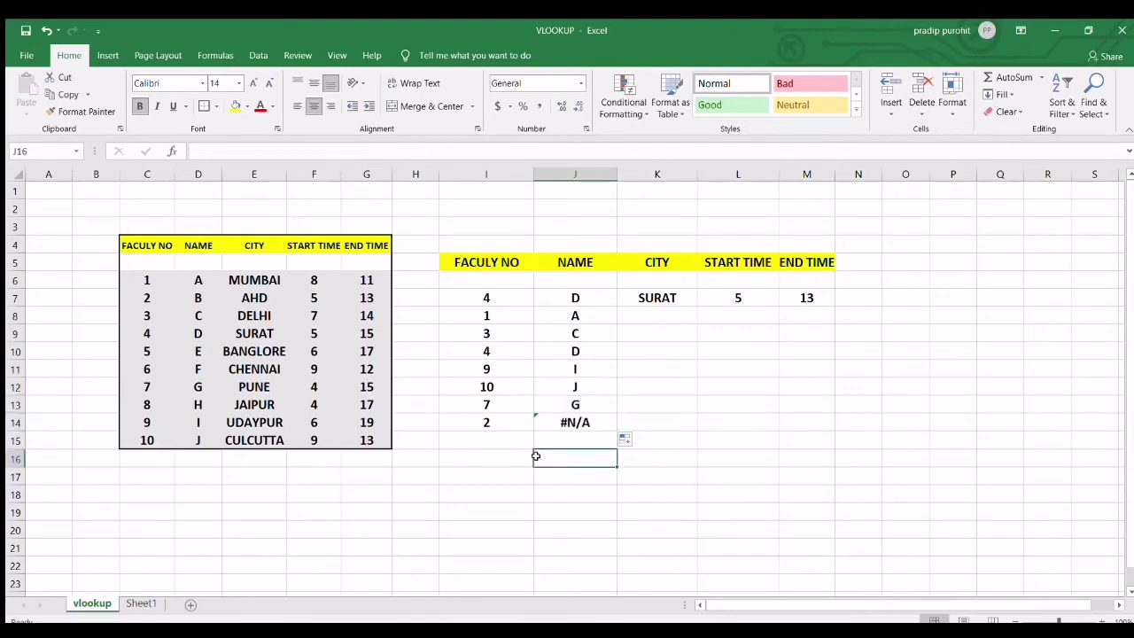
click(574, 421)
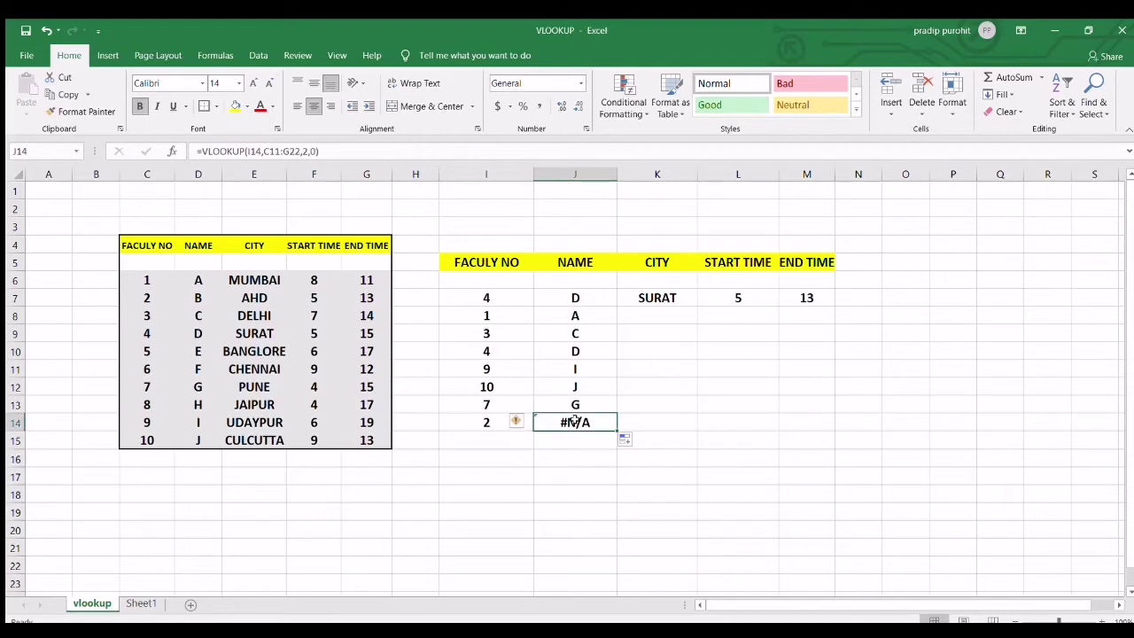
click(483, 423)
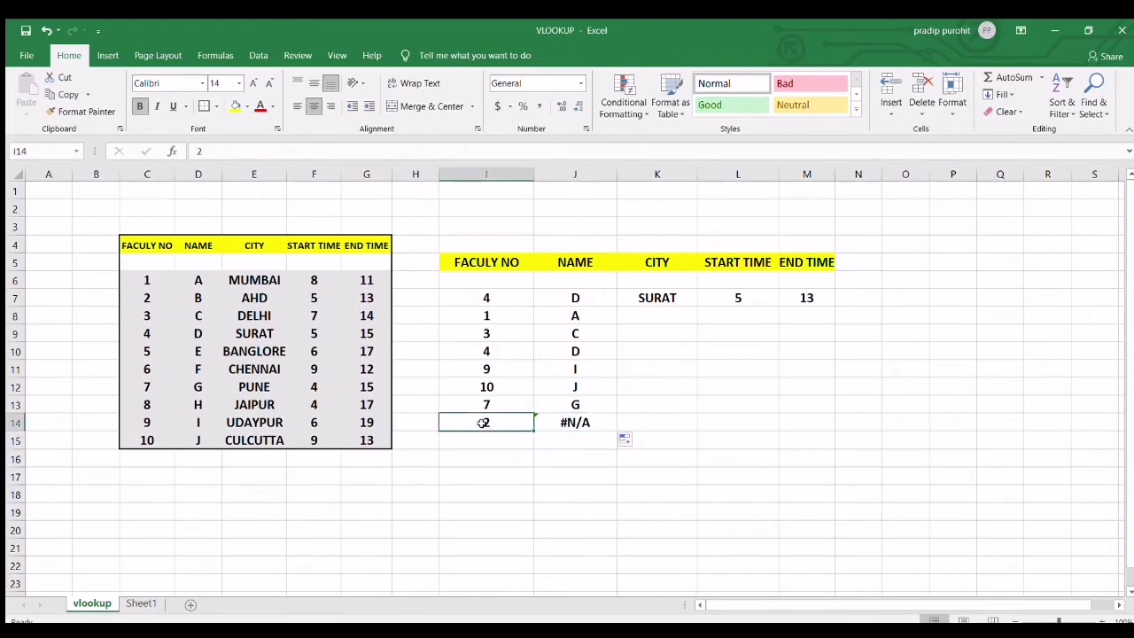
click(597, 426)
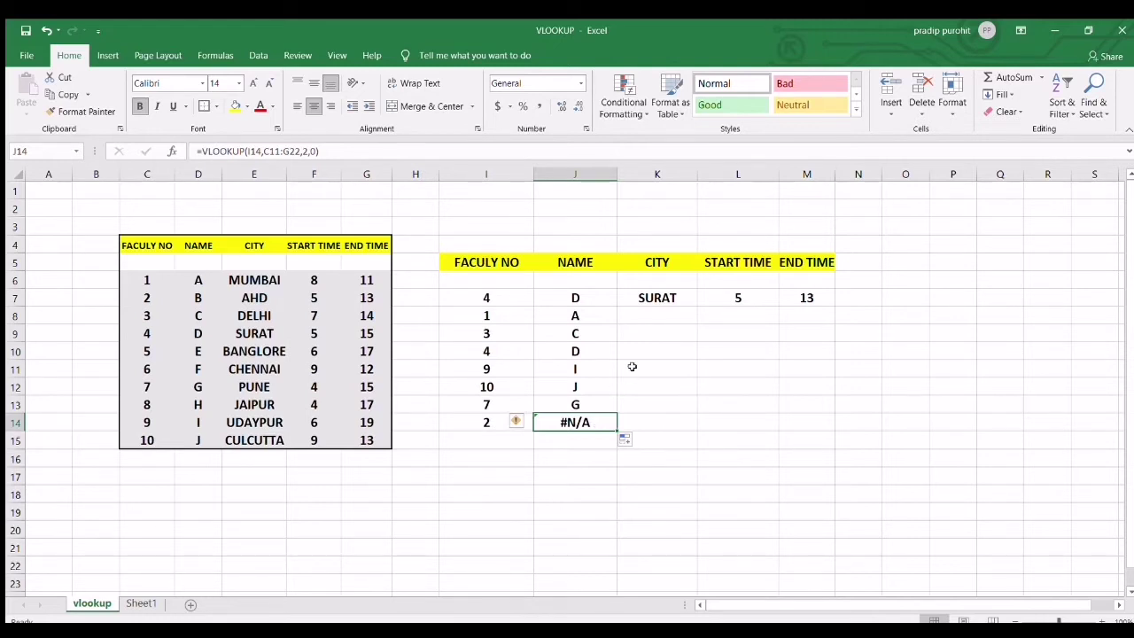
Fill the city, start time and end time formulas from row 7 down to row 14 and compare the formulas in J14 and J7
click(680, 290)
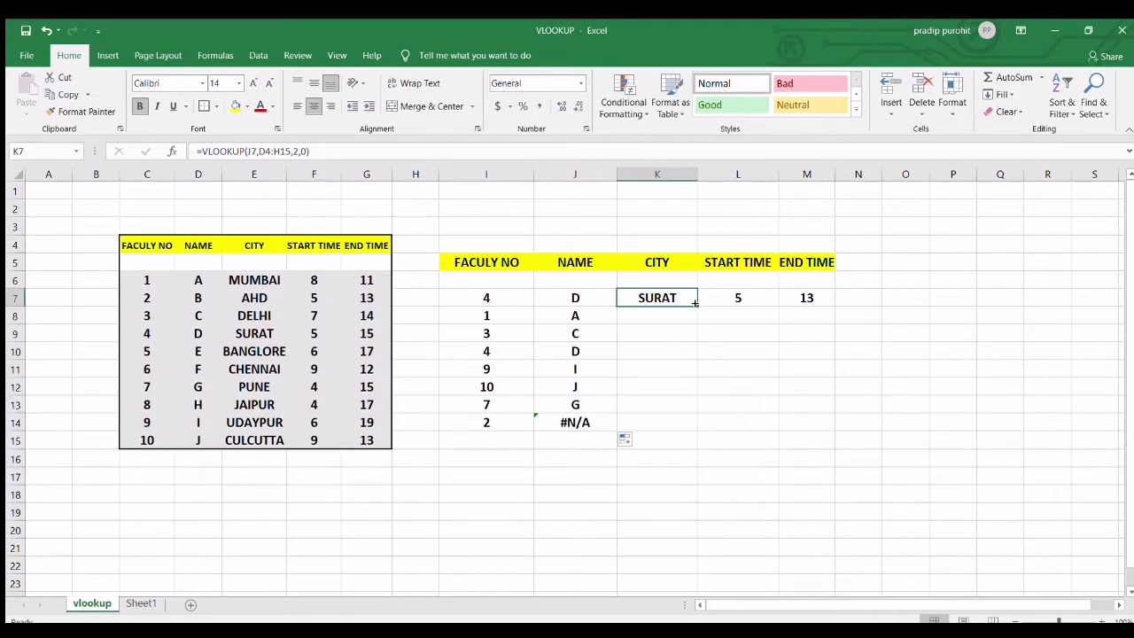
drag(697, 304, 679, 431)
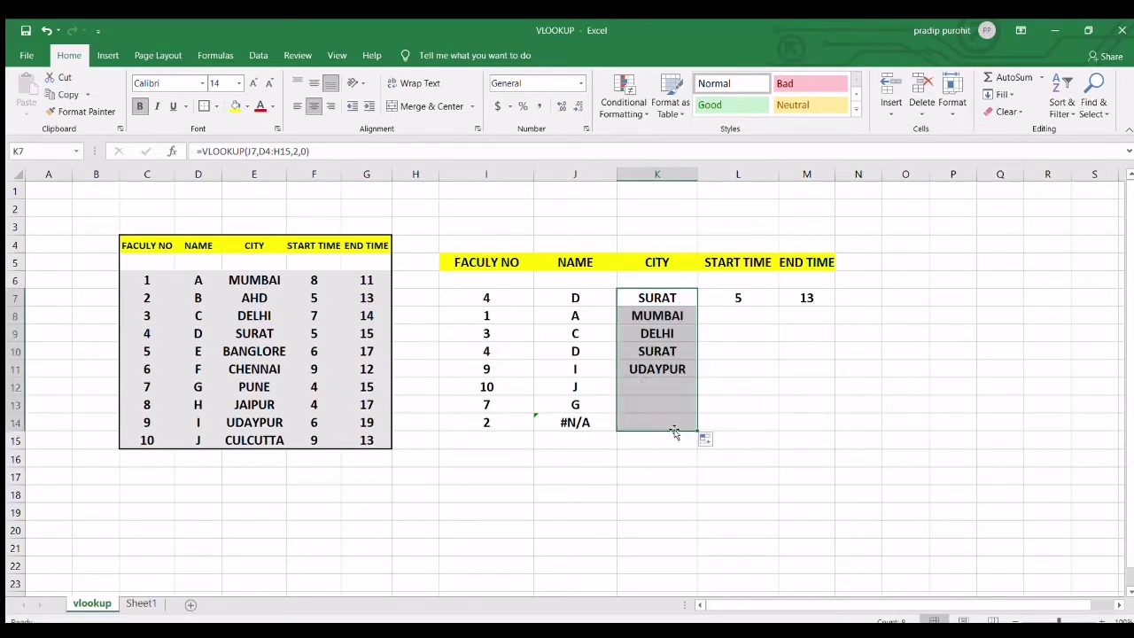
click(719, 299)
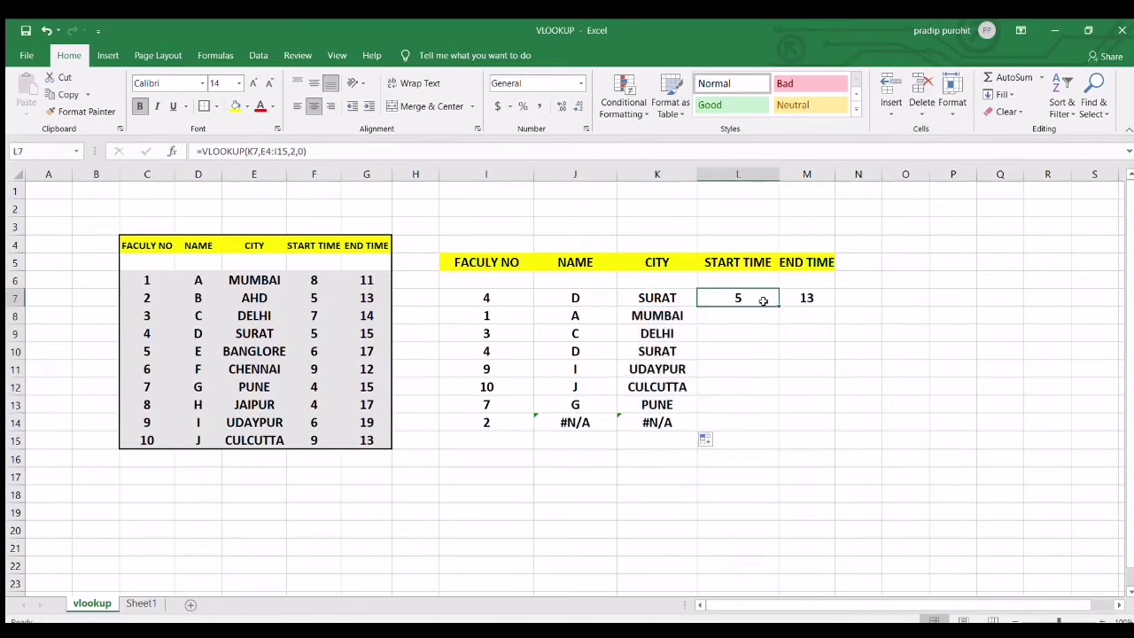
drag(776, 307, 768, 423)
click(806, 299)
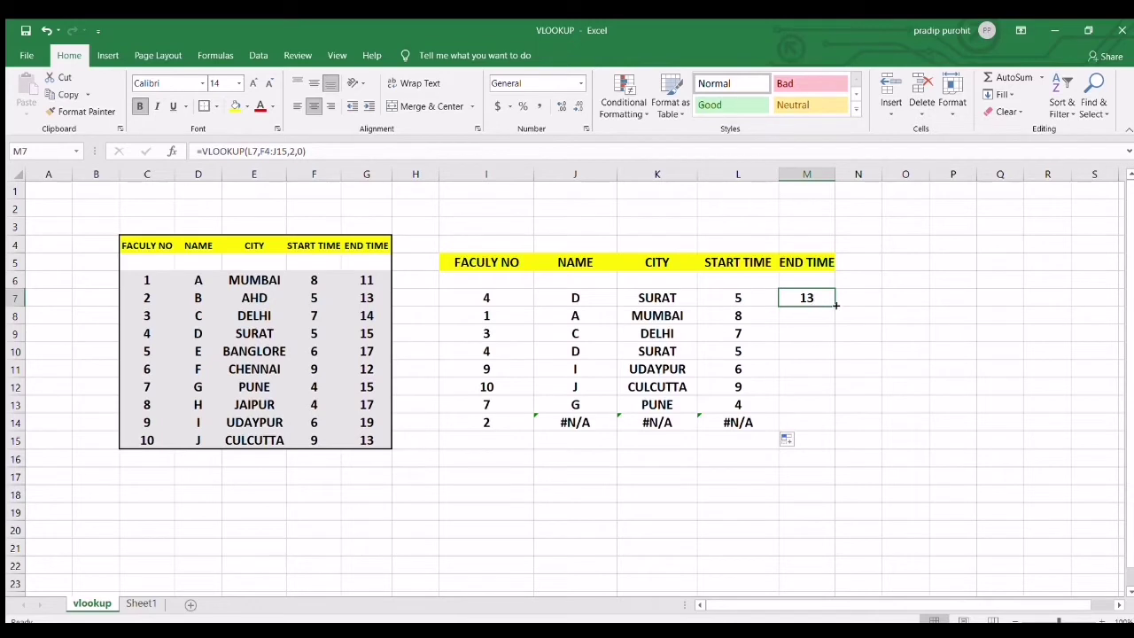
drag(836, 304, 821, 434)
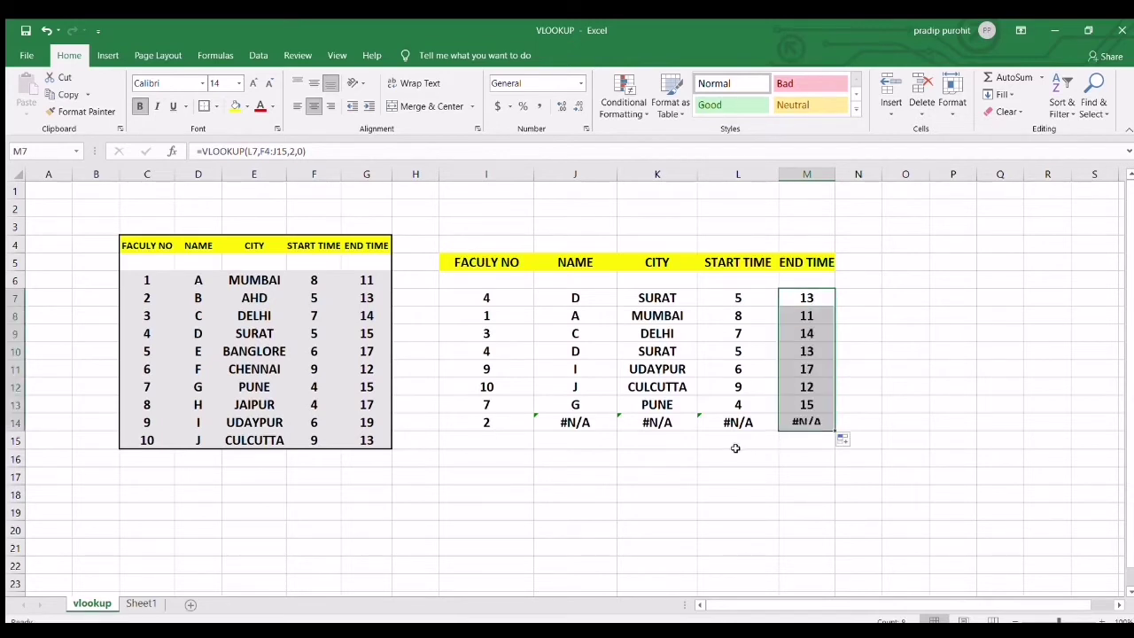
click(594, 426)
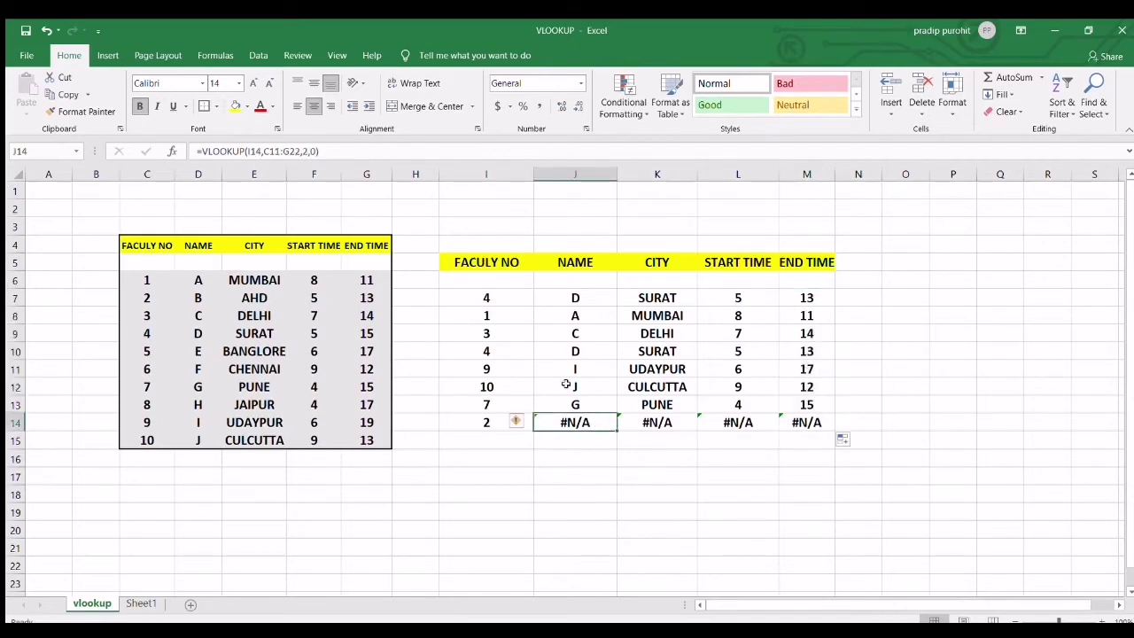
click(579, 299)
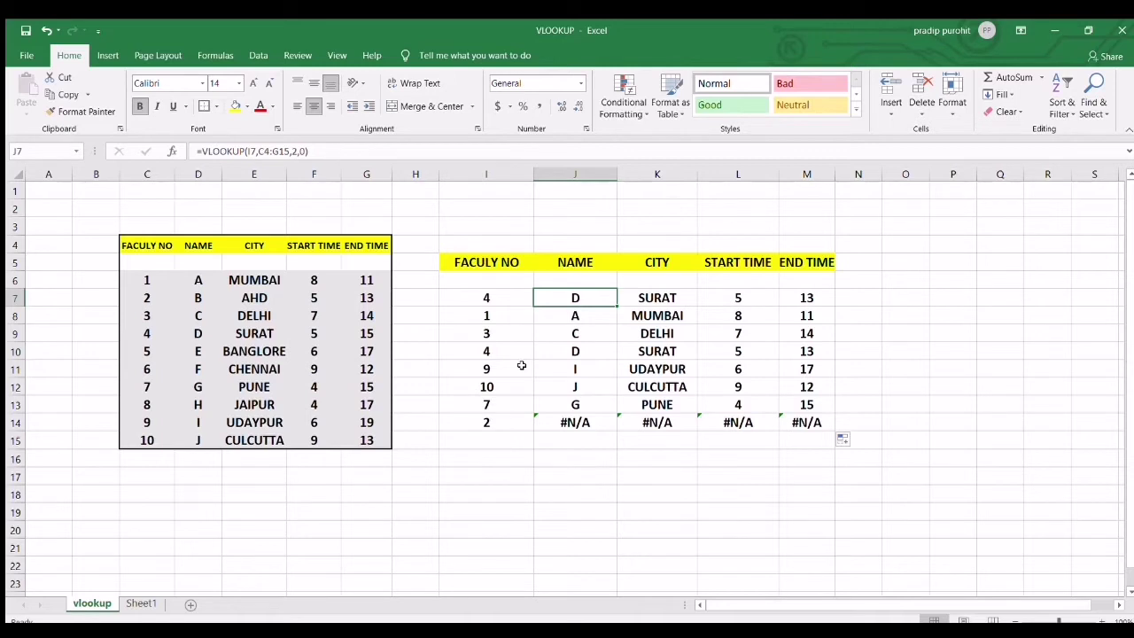
Clear all faculty numbers and lookup formulas from the range I7:M15
drag(478, 298, 812, 436)
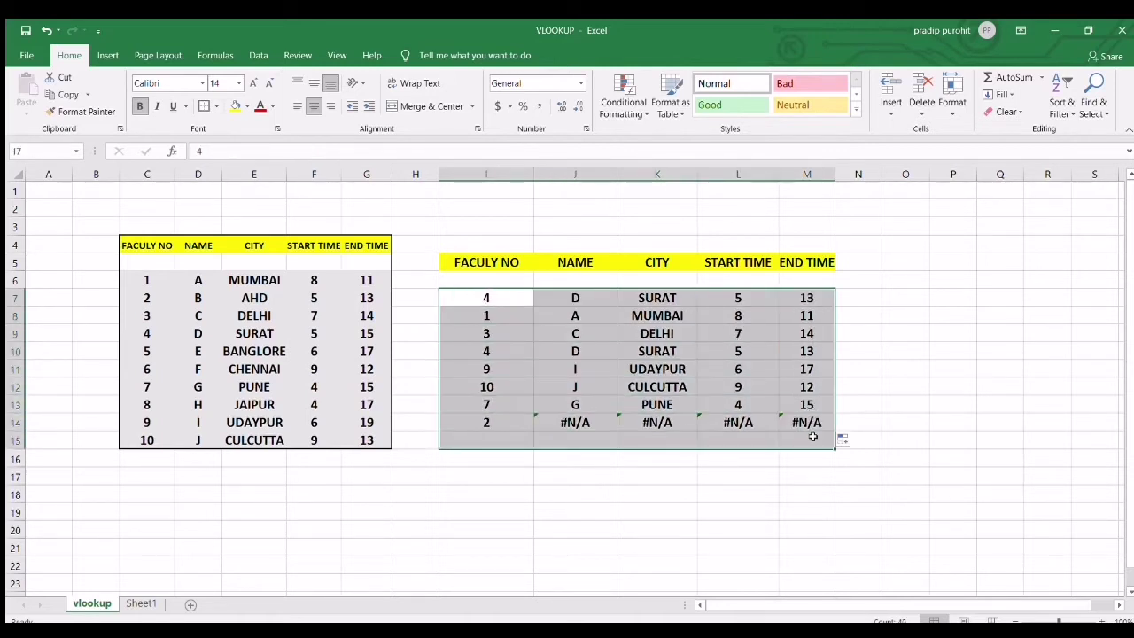
key(Delete)
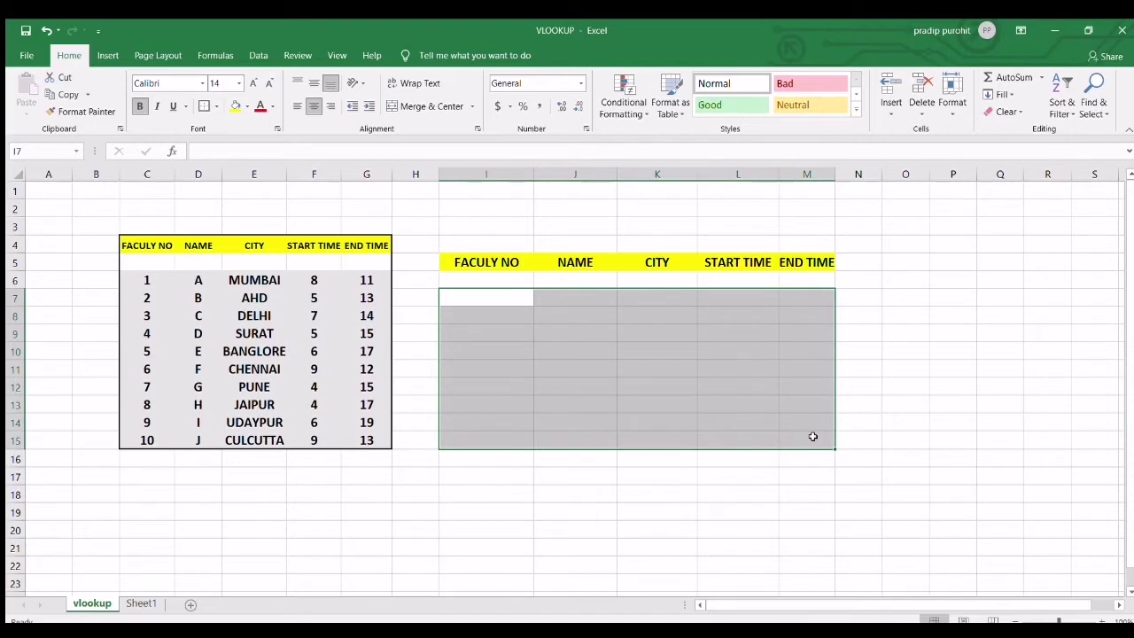
click(580, 296)
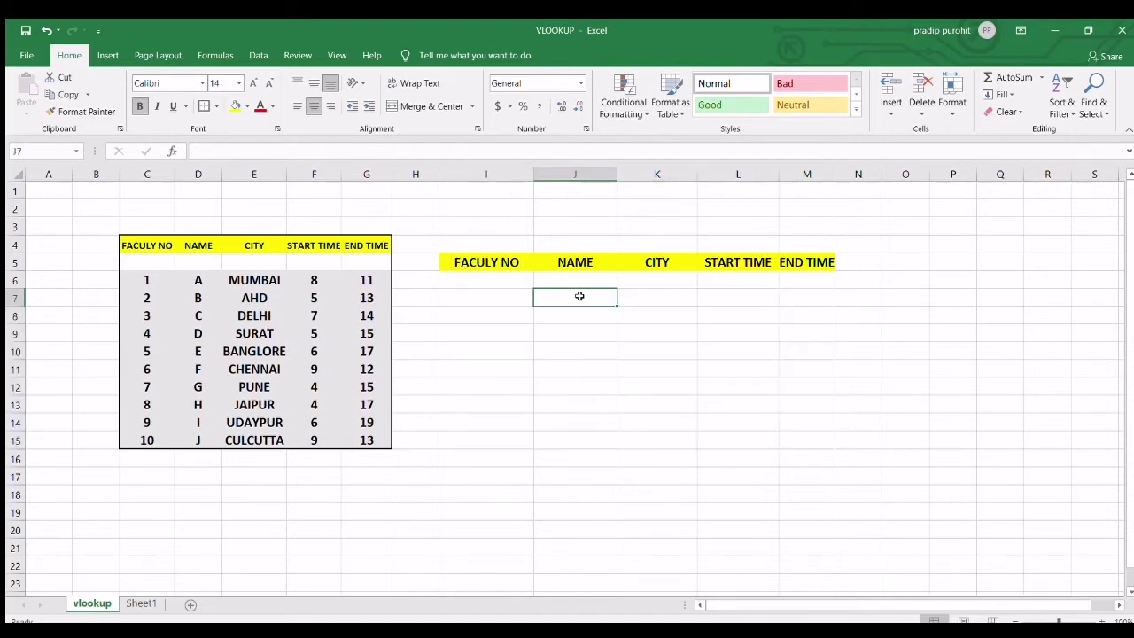
click(472, 304)
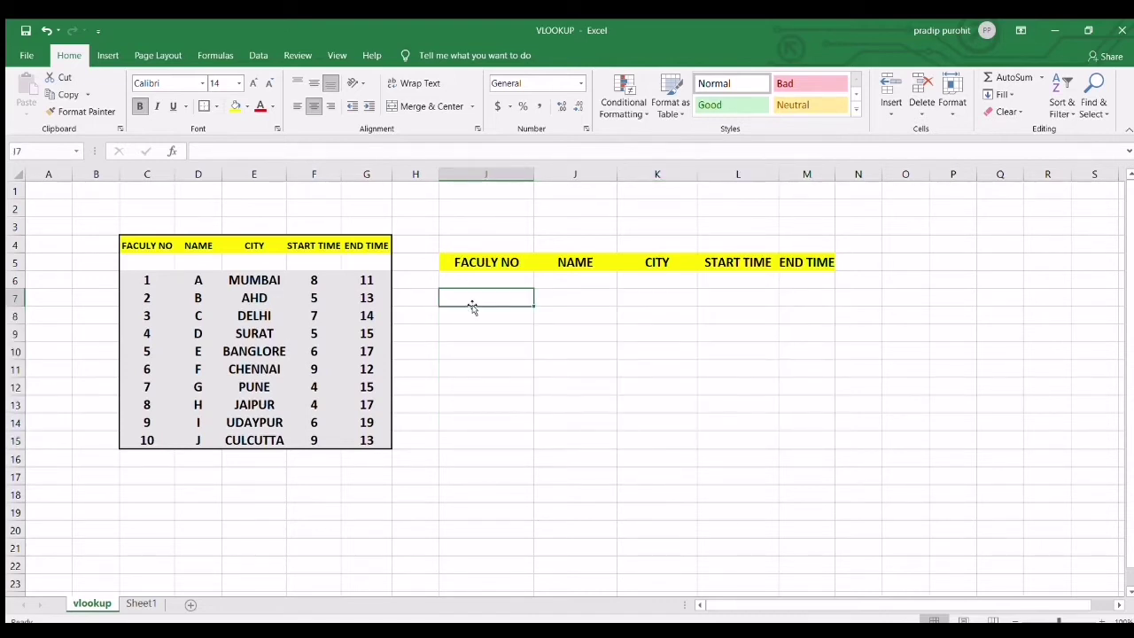
click(559, 309)
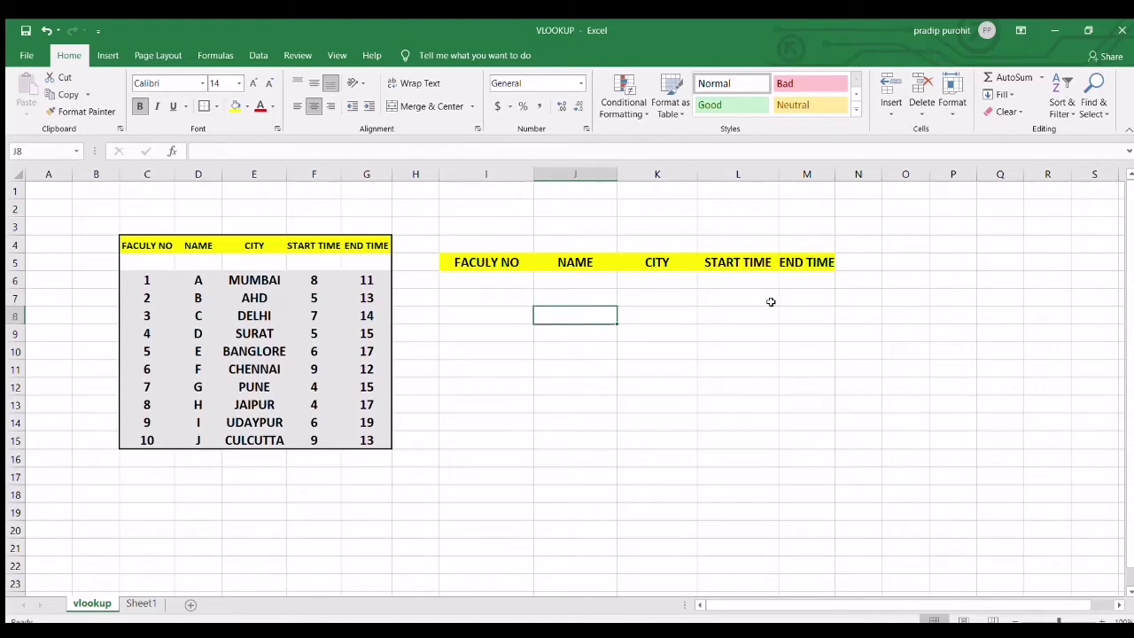
Start a VLOOKUP formula in cell J7 with cell I7 as the lookup value
click(589, 295)
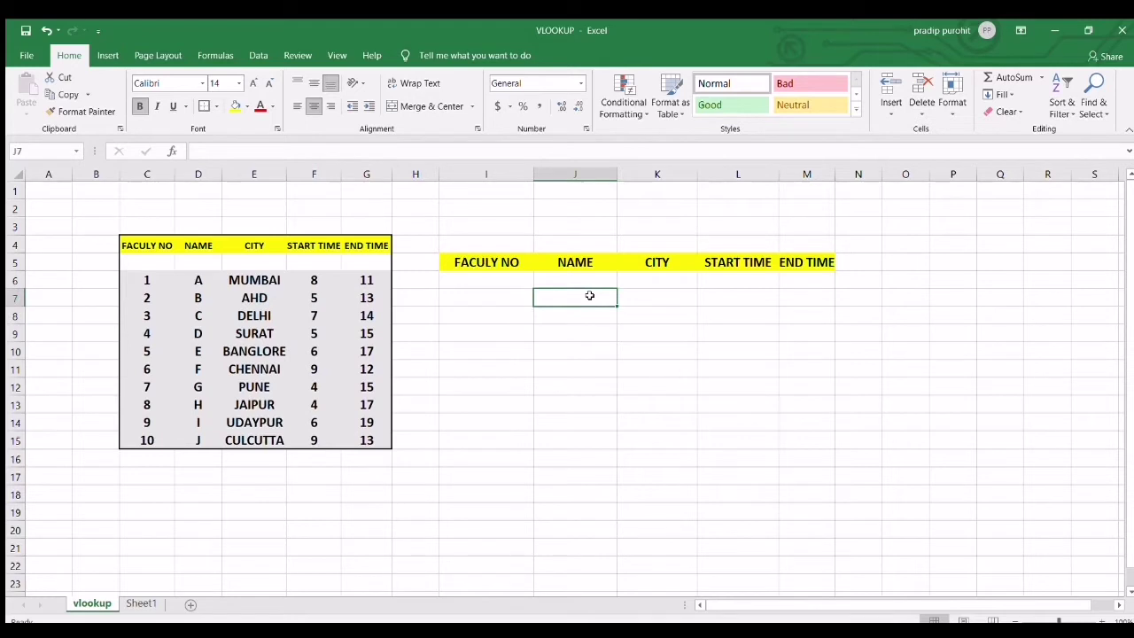
text(=vl)
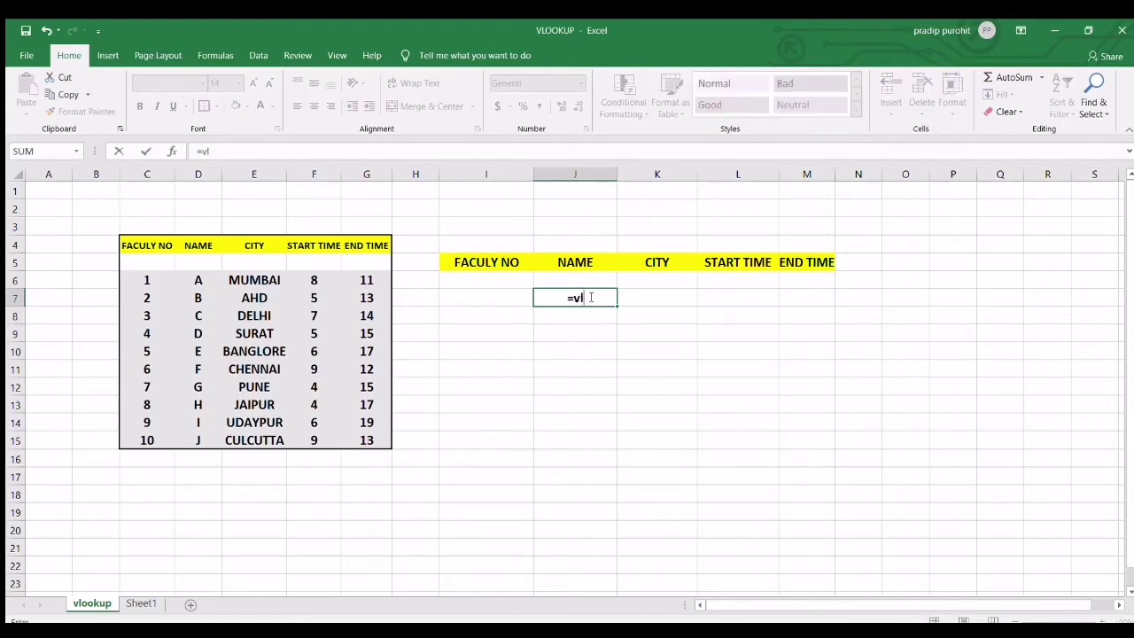
text(ooku)
key(Tab)
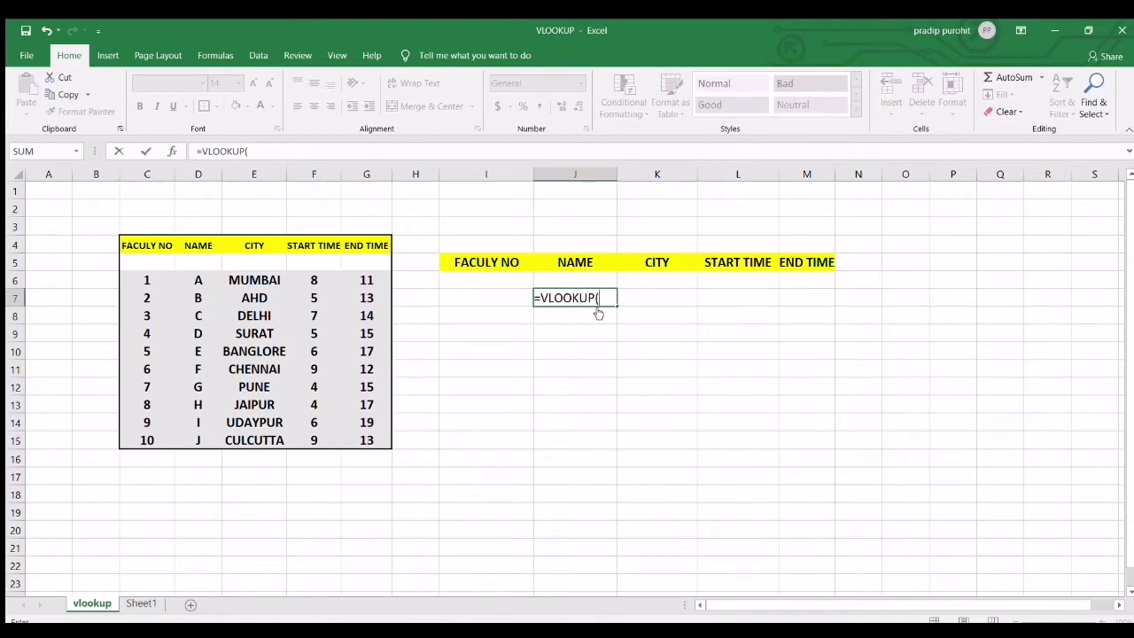
click(482, 294)
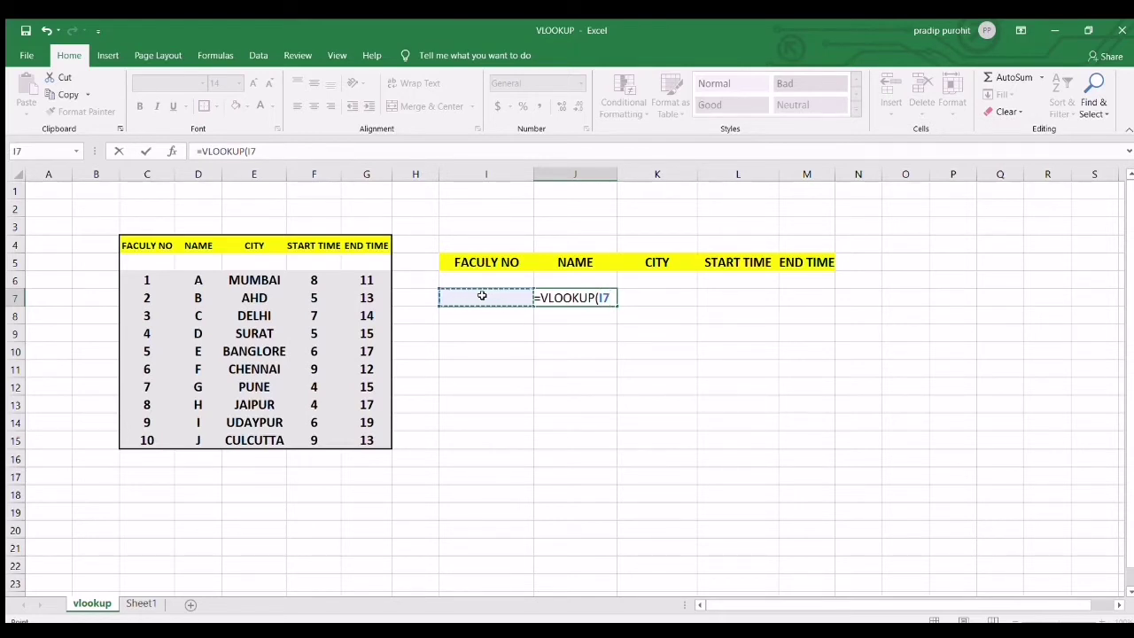
text(,)
Set the table array of the VLOOKUP formula in J7 to the faculty table range C4:G15
click(154, 242)
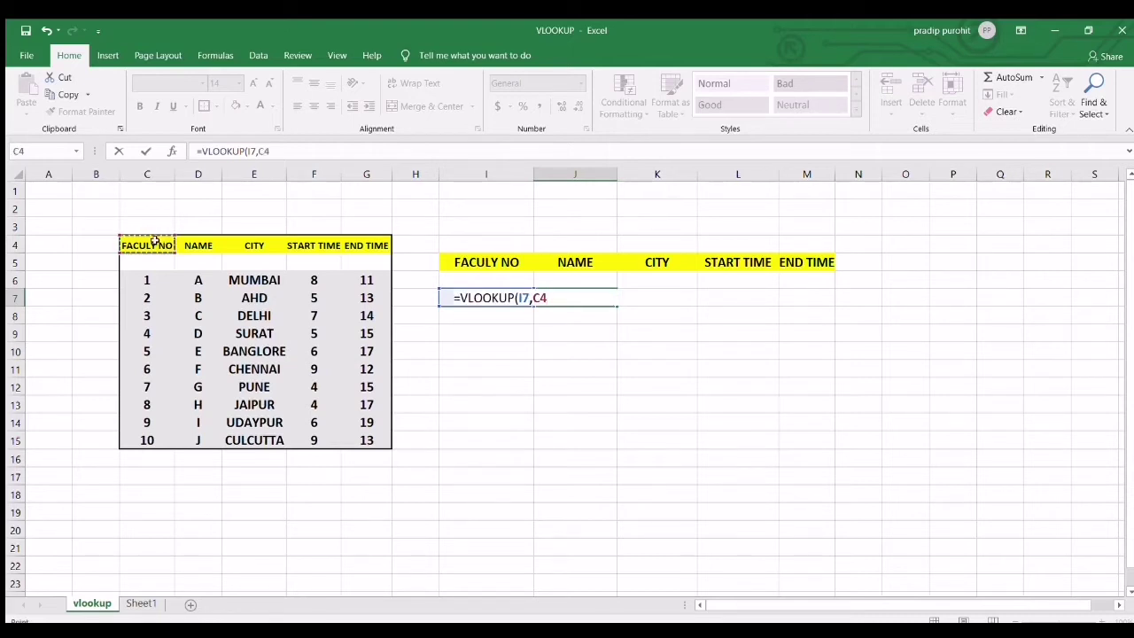
drag(154, 242, 372, 439)
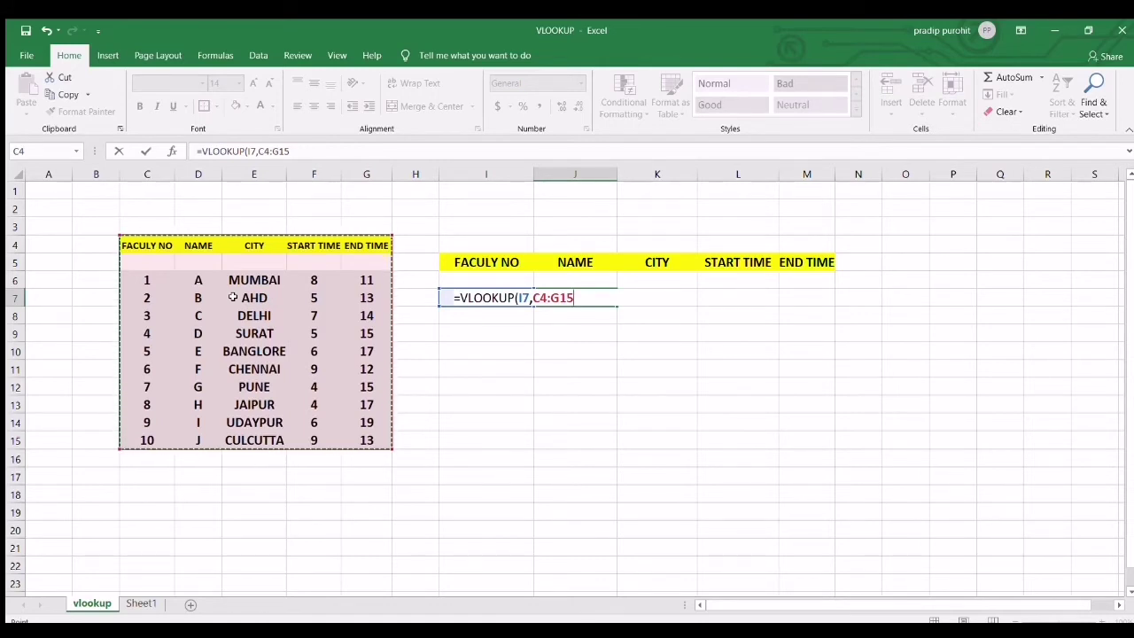
click(163, 246)
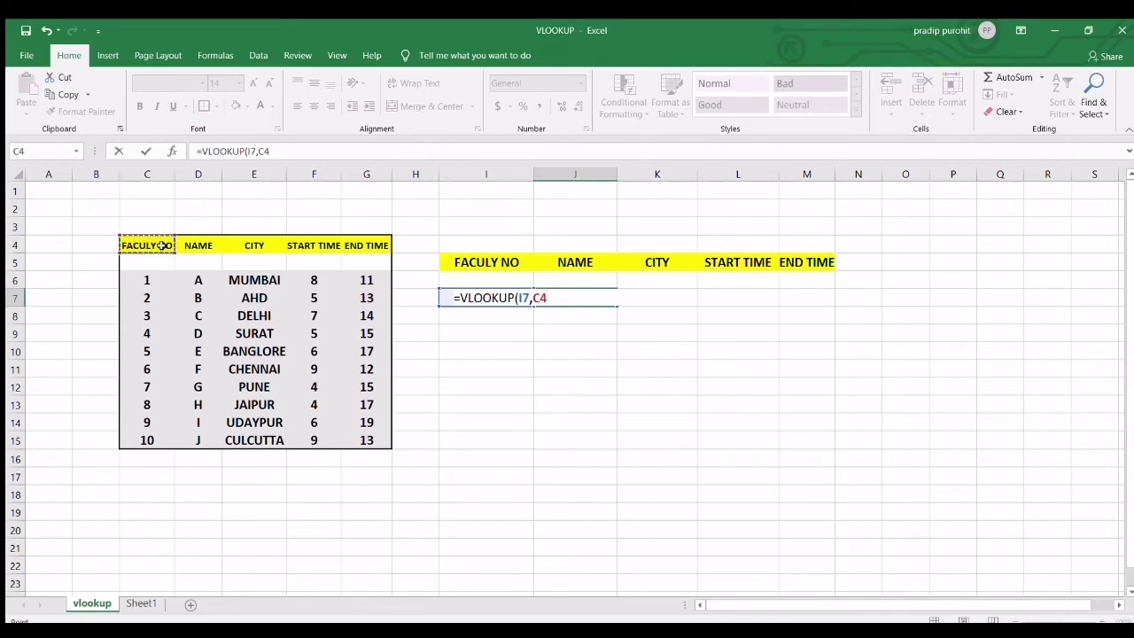
key(shift+Right)
key(shift+Right)
key(shift+Right)
key(shift+Right)
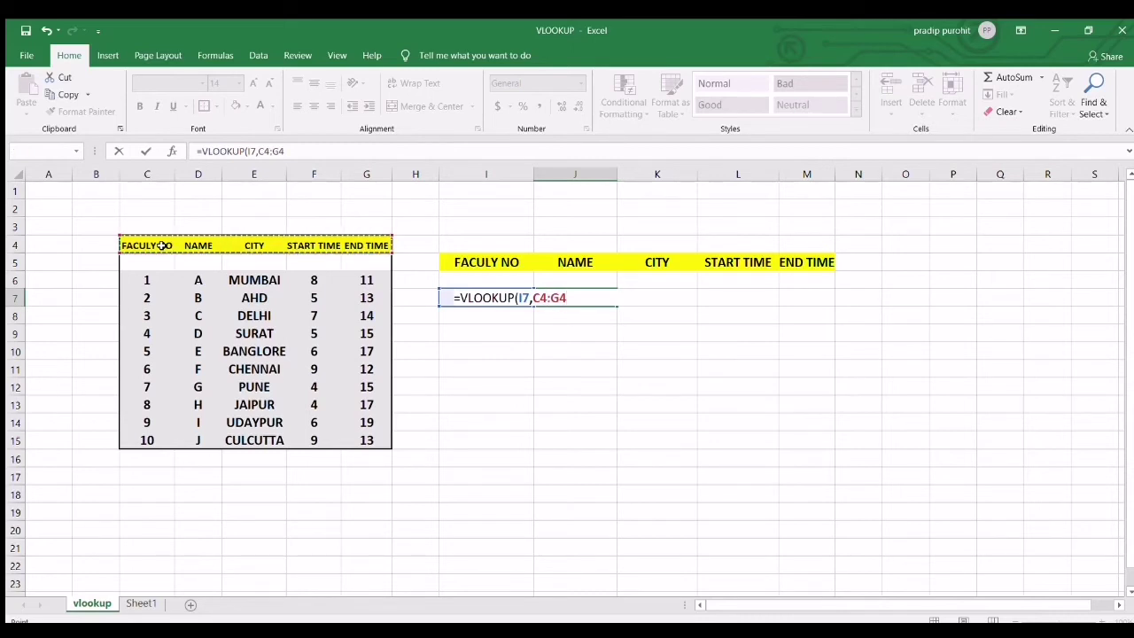
key(shift+Down)
key(shift+Down)
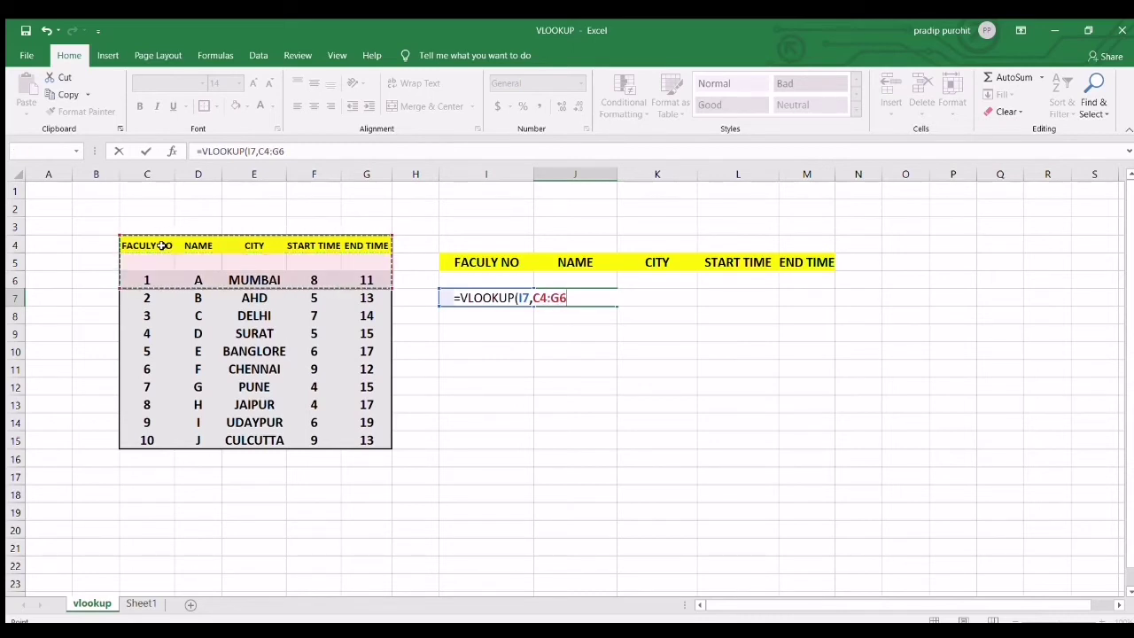
key(ctrl+shift+Down)
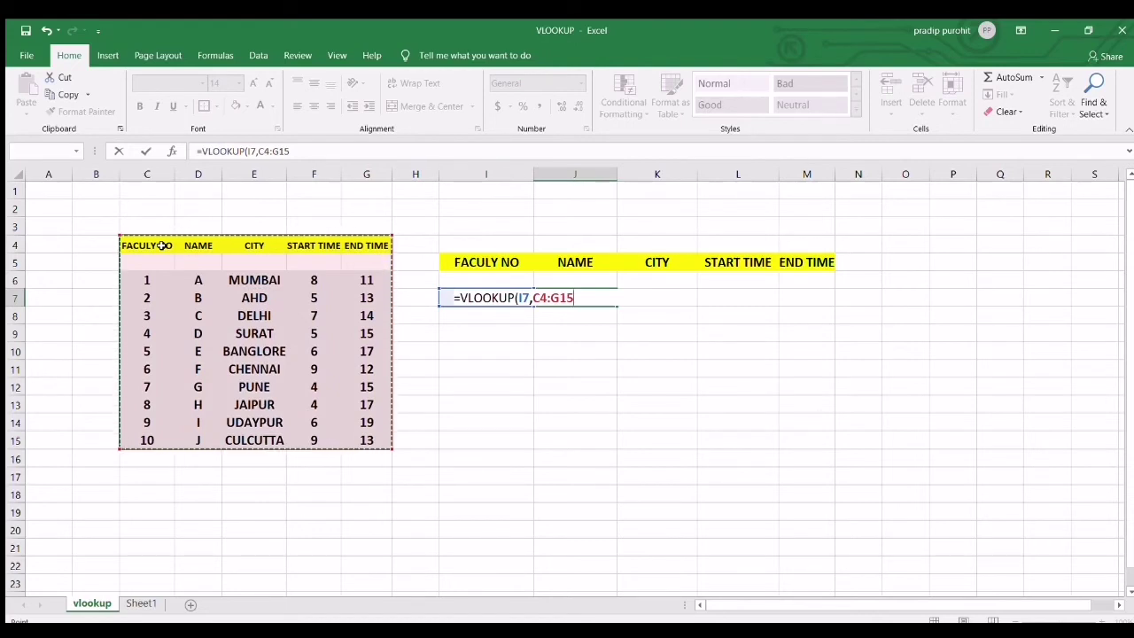
text(,)
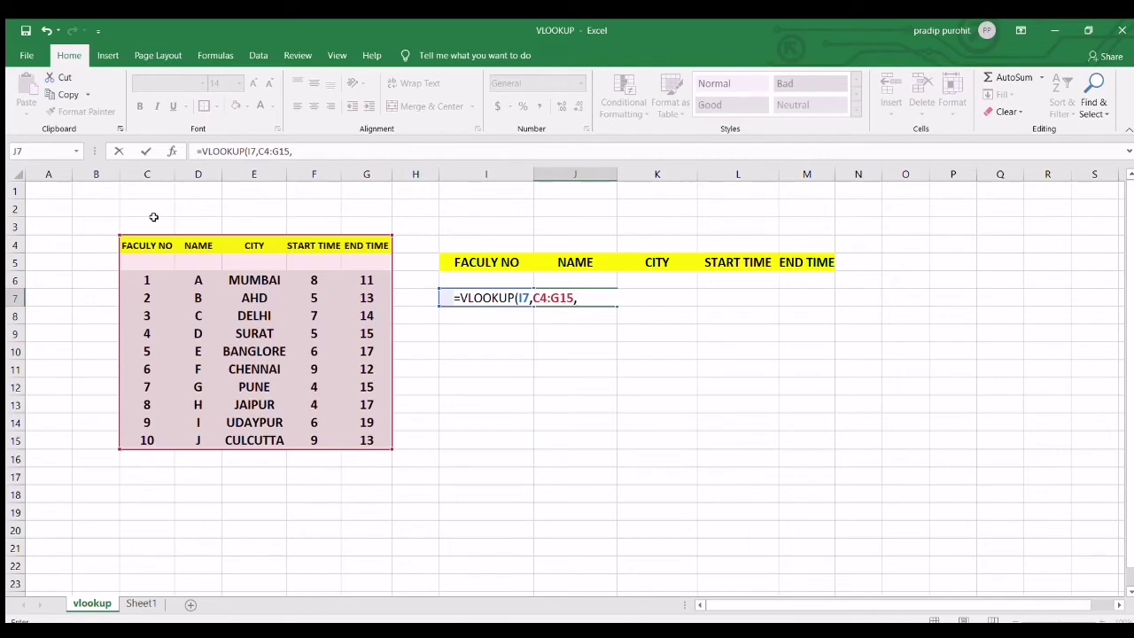
click(156, 221)
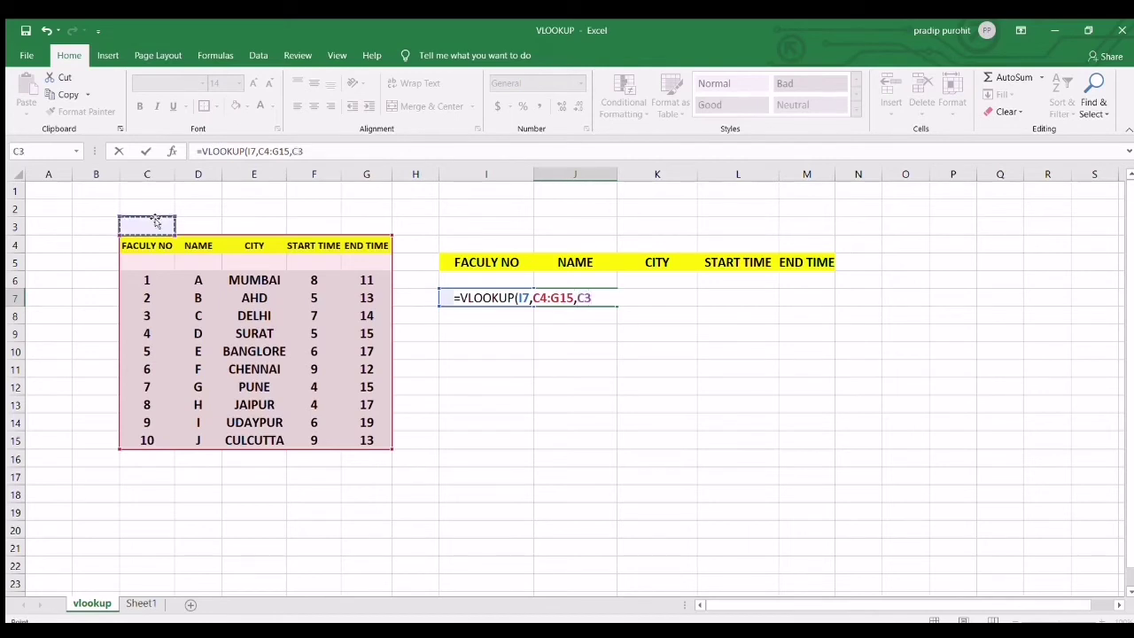
click(195, 223)
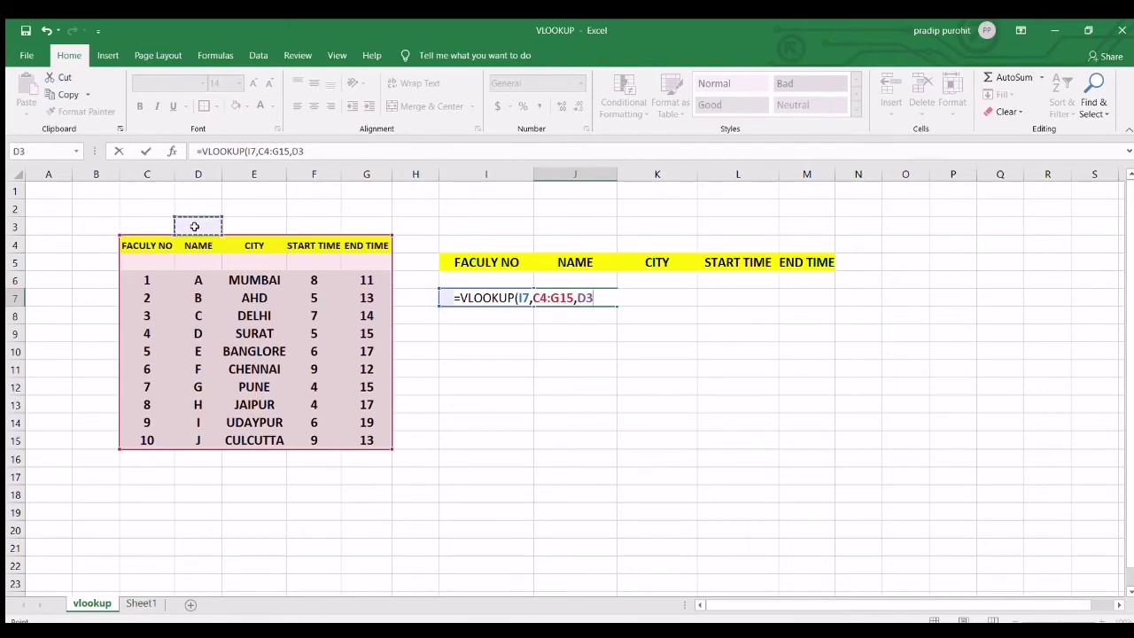
click(304, 226)
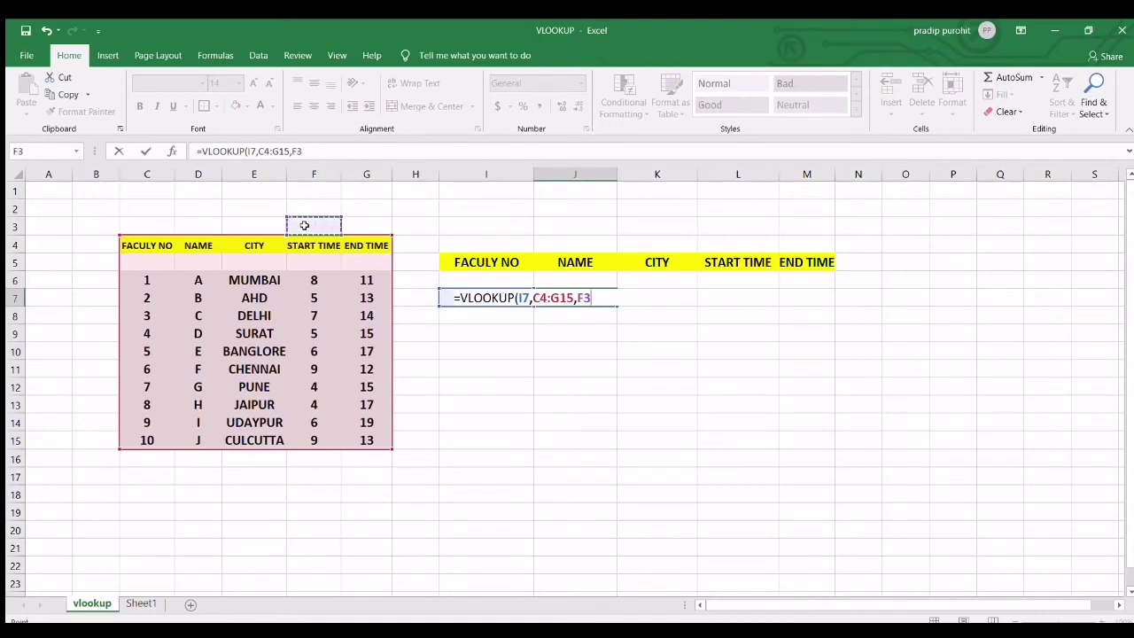
click(349, 222)
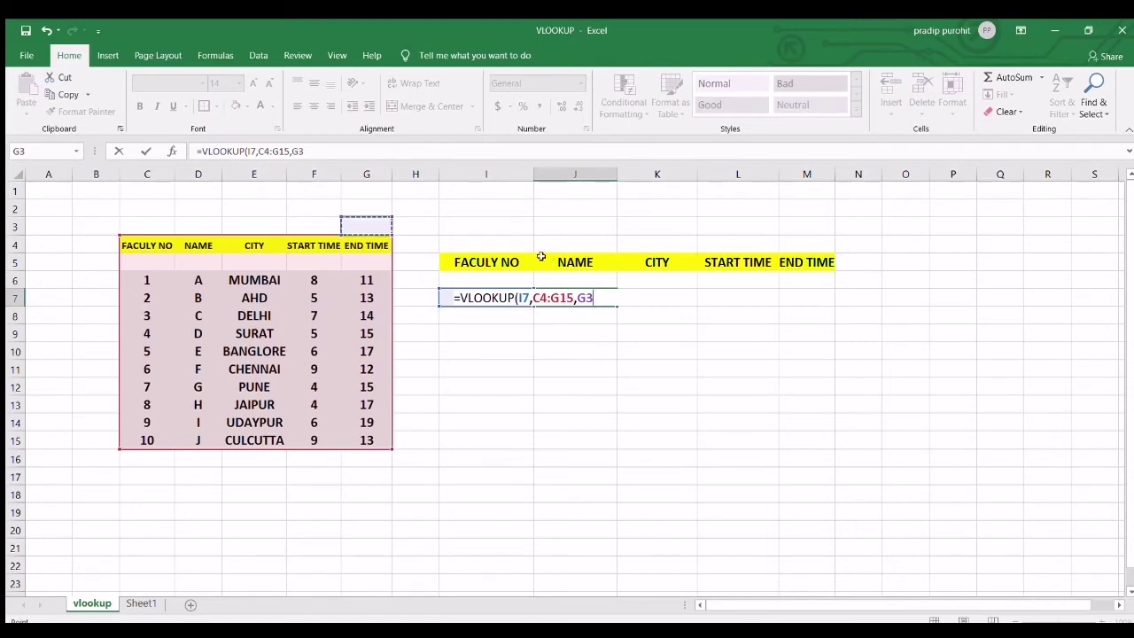
click(207, 227)
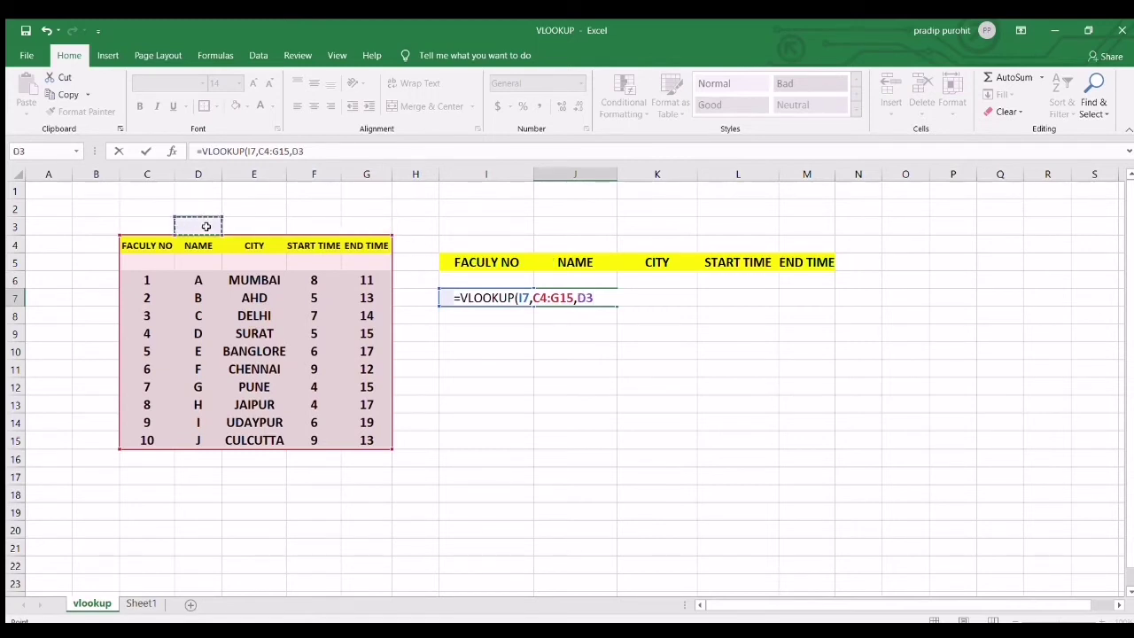
key(BackSpace)
key(BackSpace)
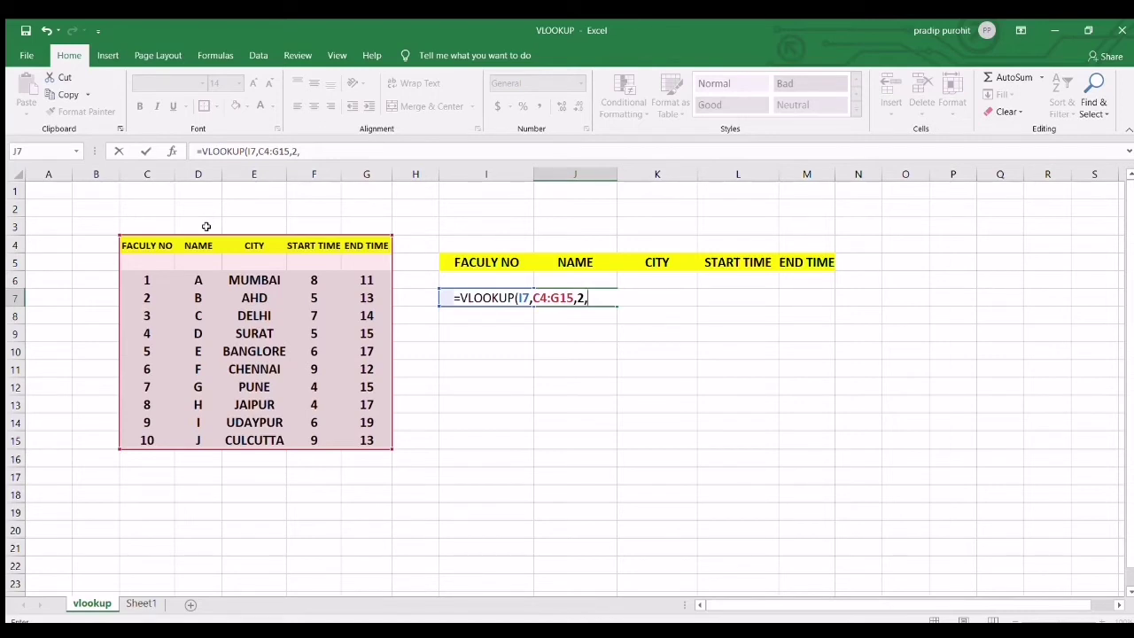
Complete the VLOOKUP formula in J7 with column index 2 and range lookup value 0
text(0)
key(Return)
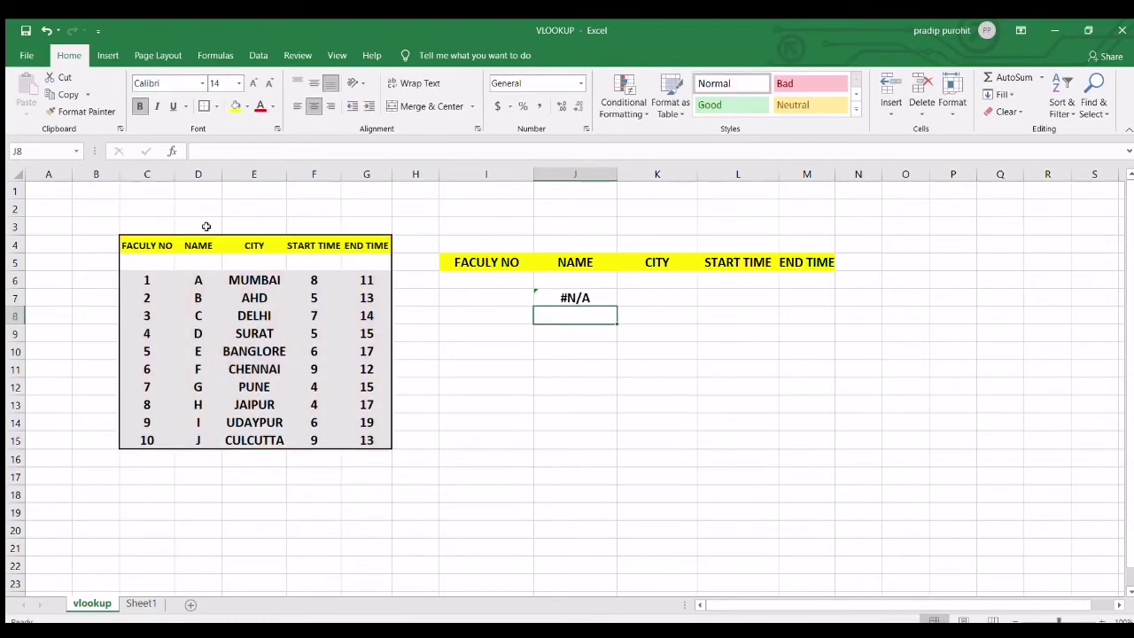
Test the name lookup by entering faculty number 4 in cell I7 and replacing it with 6
click(504, 296)
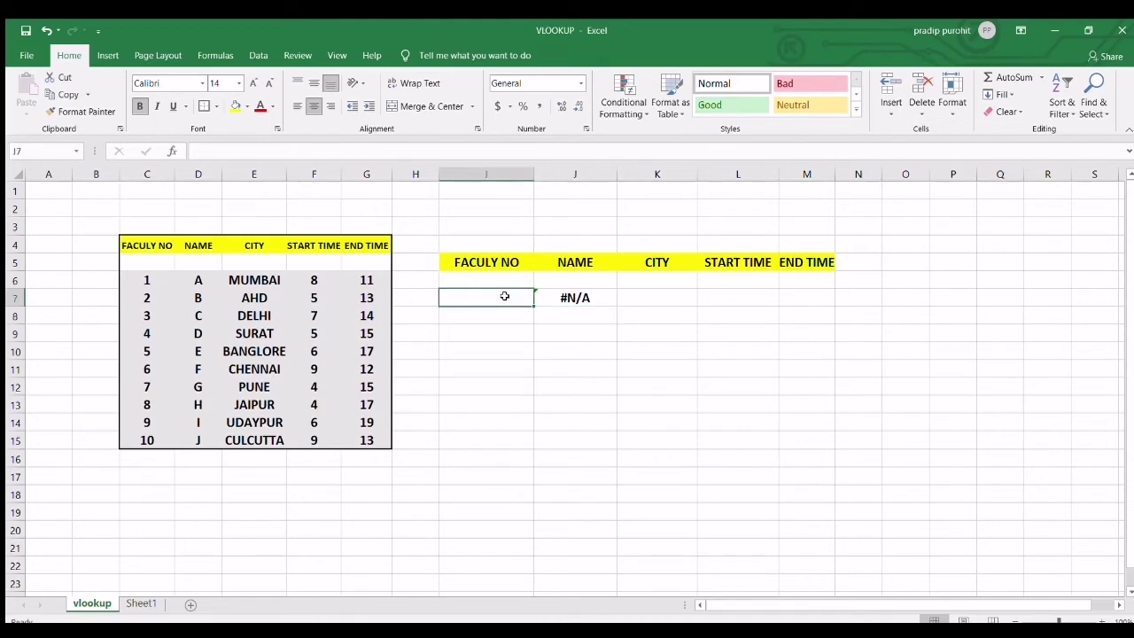
text(4)
key(Return)
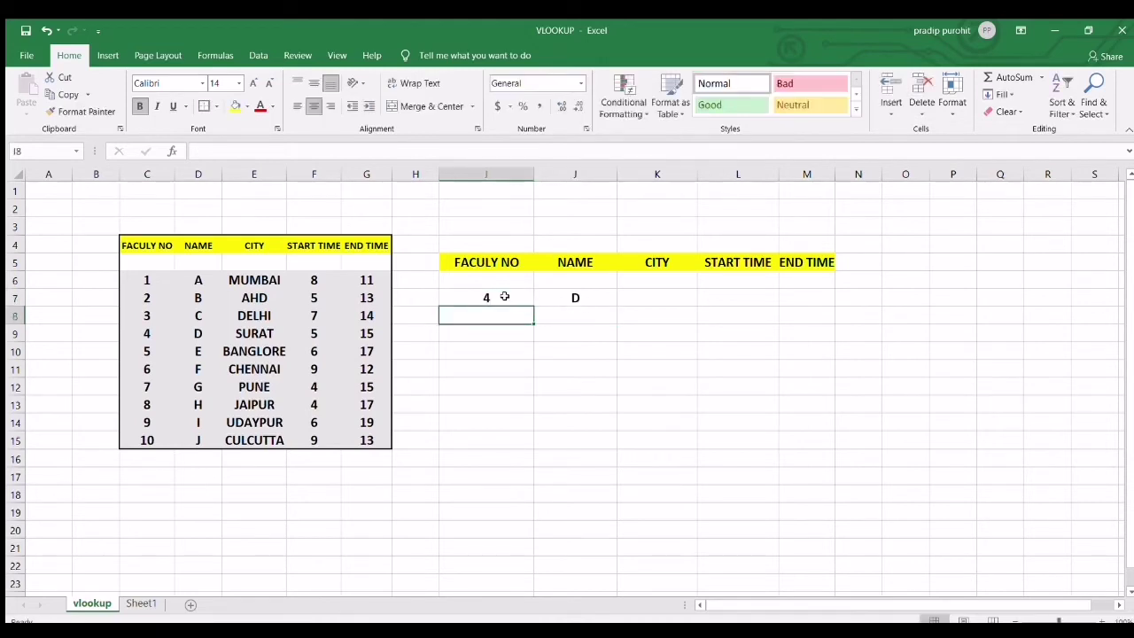
click(504, 297)
key(BackSpace)
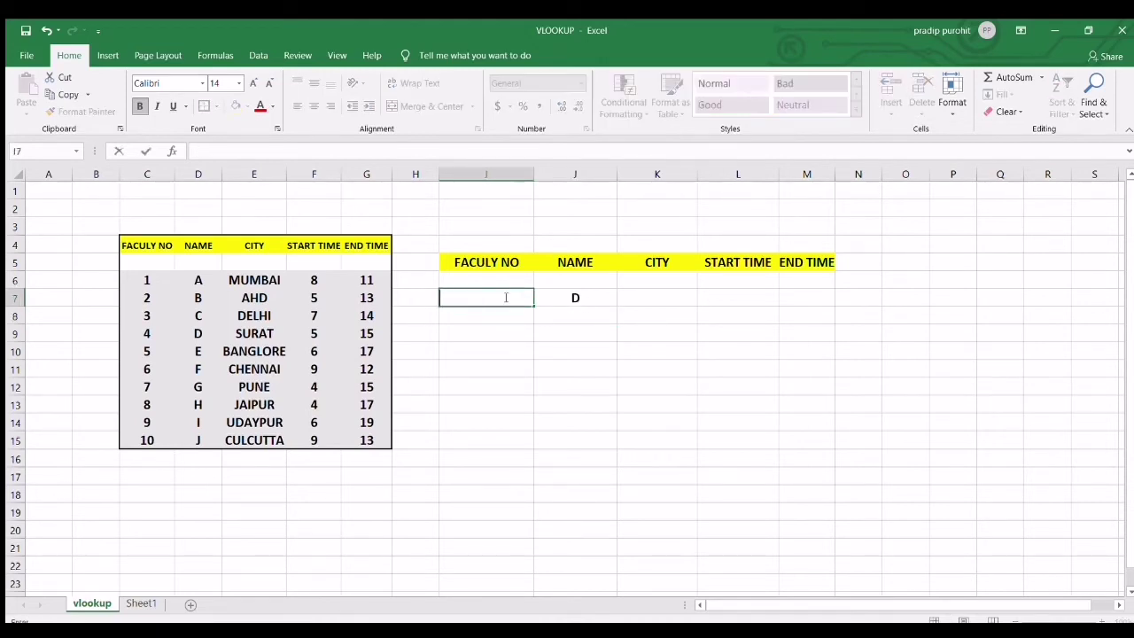
text(6)
key(Return)
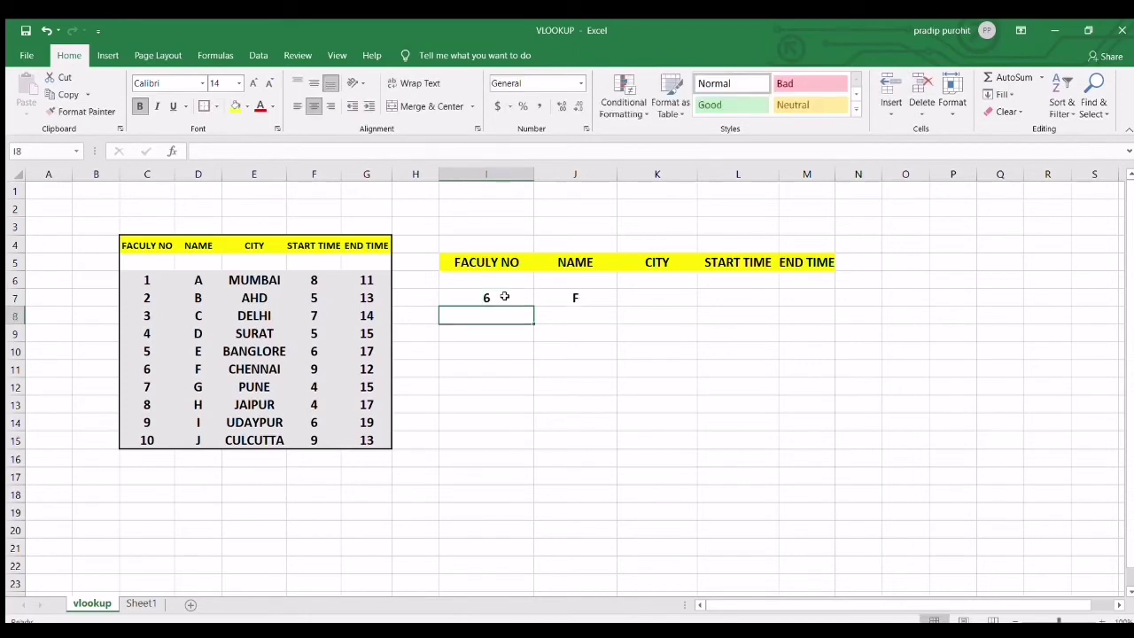
Fill the lookup formula from J7 across to M7 for the city, start time and end time
click(557, 299)
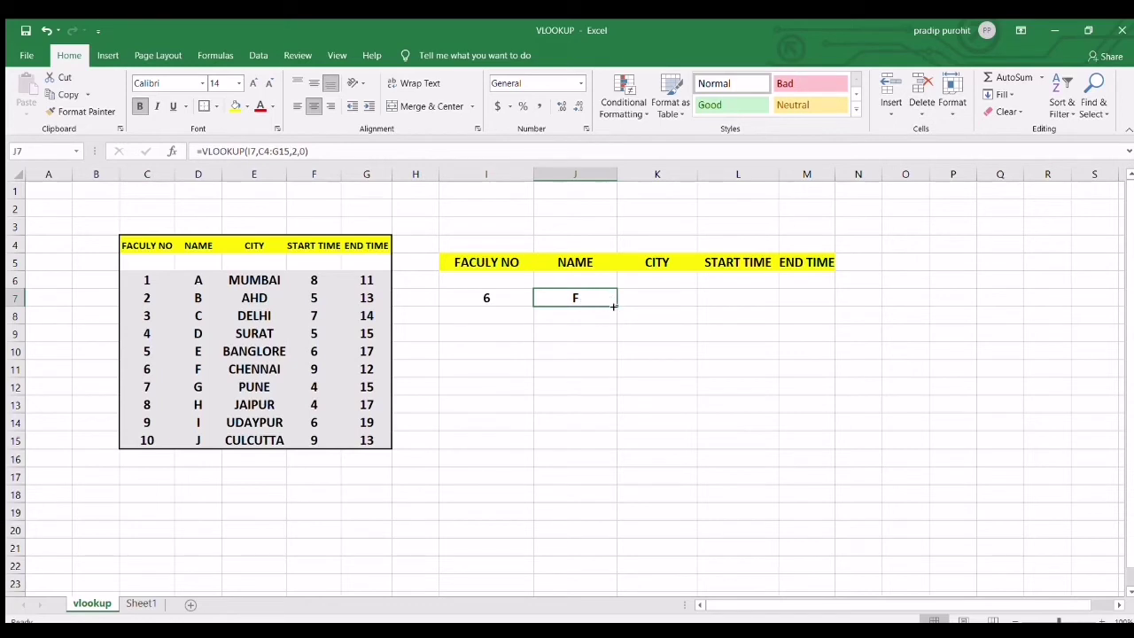
drag(618, 307, 812, 294)
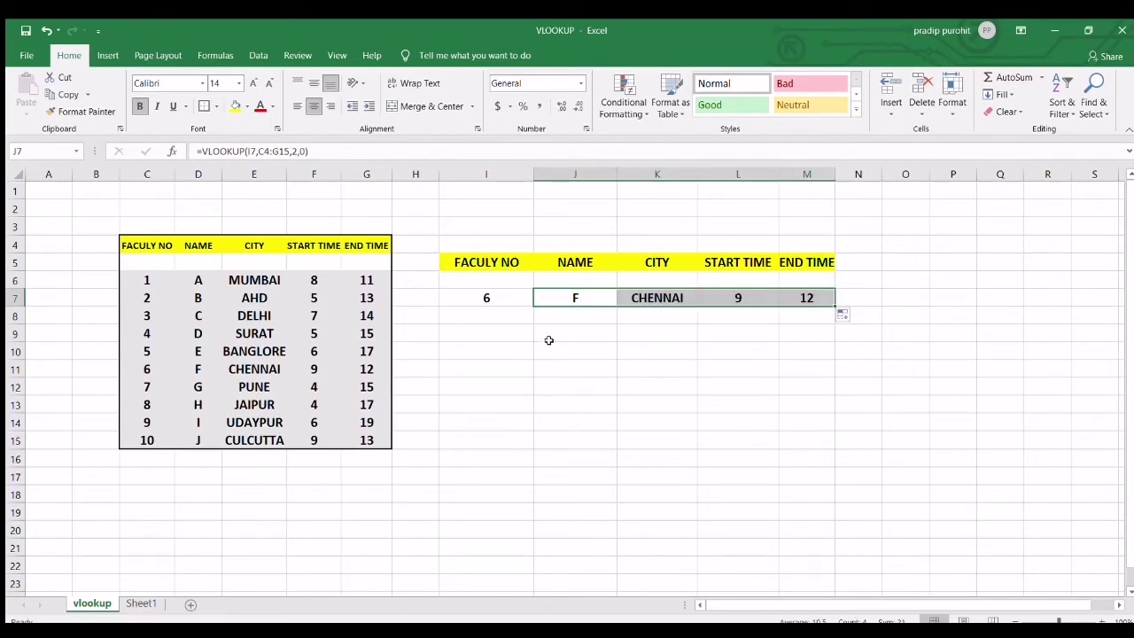
Enter faculty numbers 9, 5, 2, 1, 3, 7 and 9 down cells I8 to I14
click(519, 323)
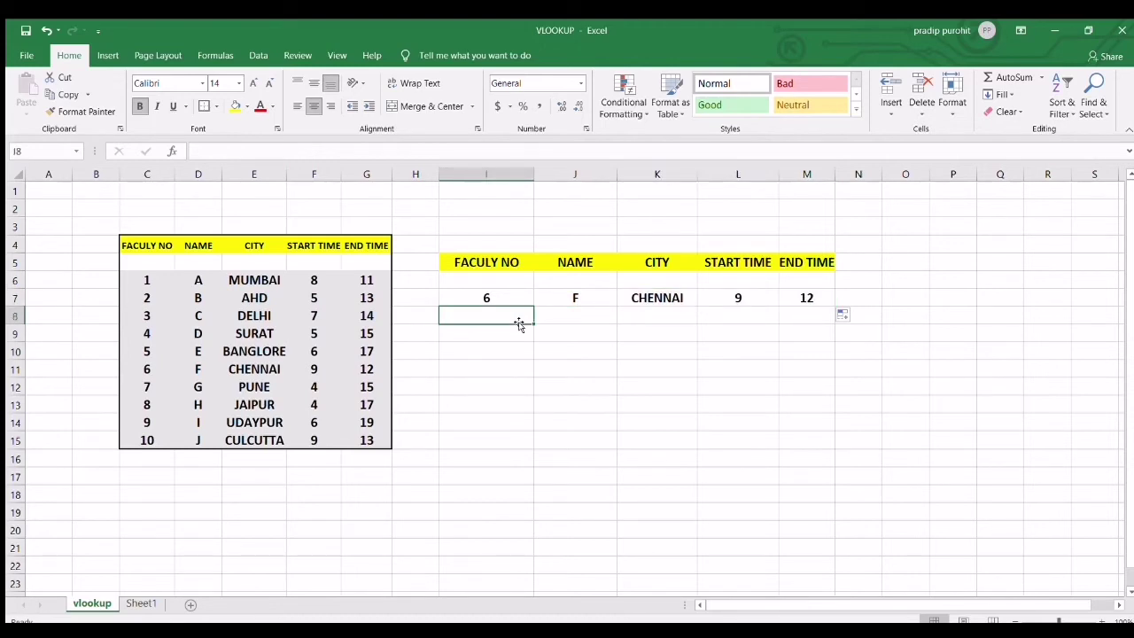
text(9)
key(Return)
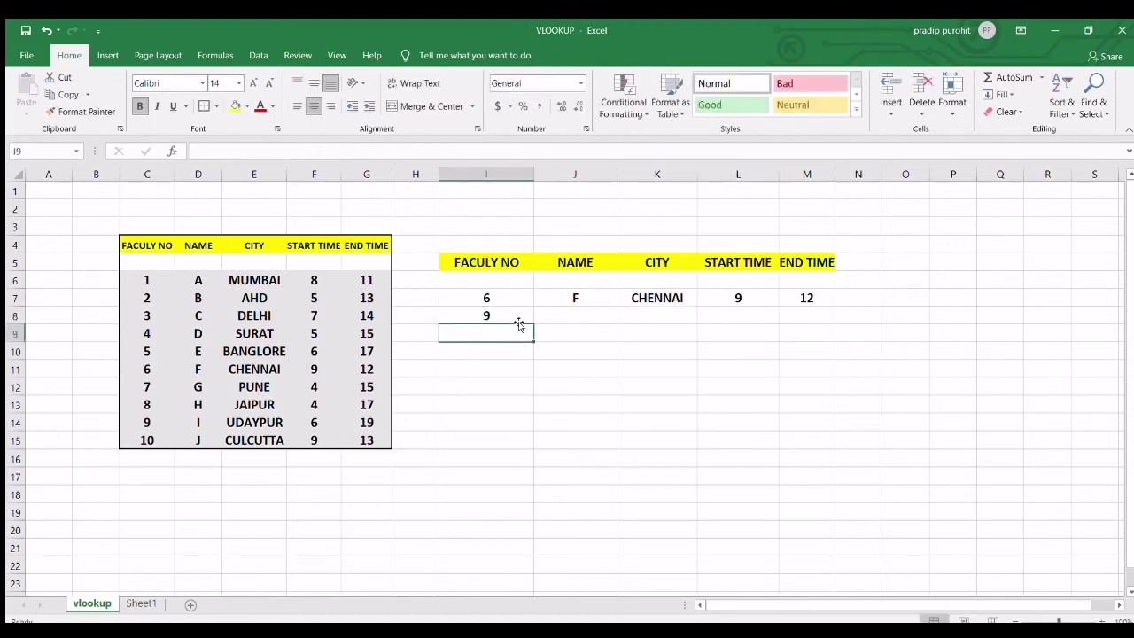
text(5)
key(Return)
text(2)
key(Return)
text(1)
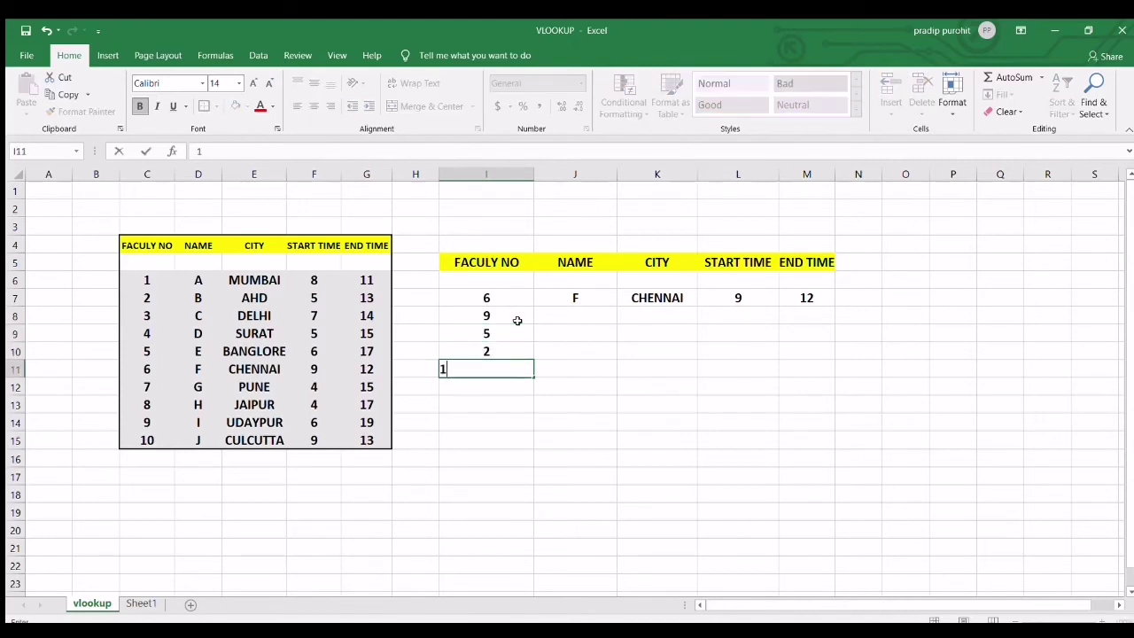
key(Return)
text(3)
key(Return)
text(7)
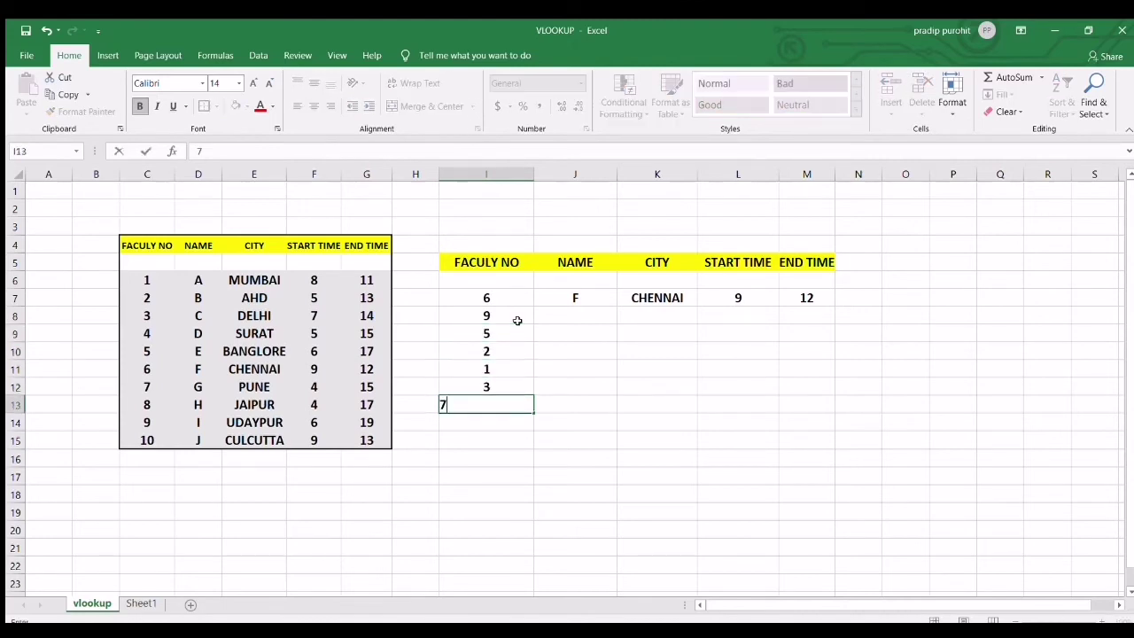
key(Return)
text(9)
key(Return)
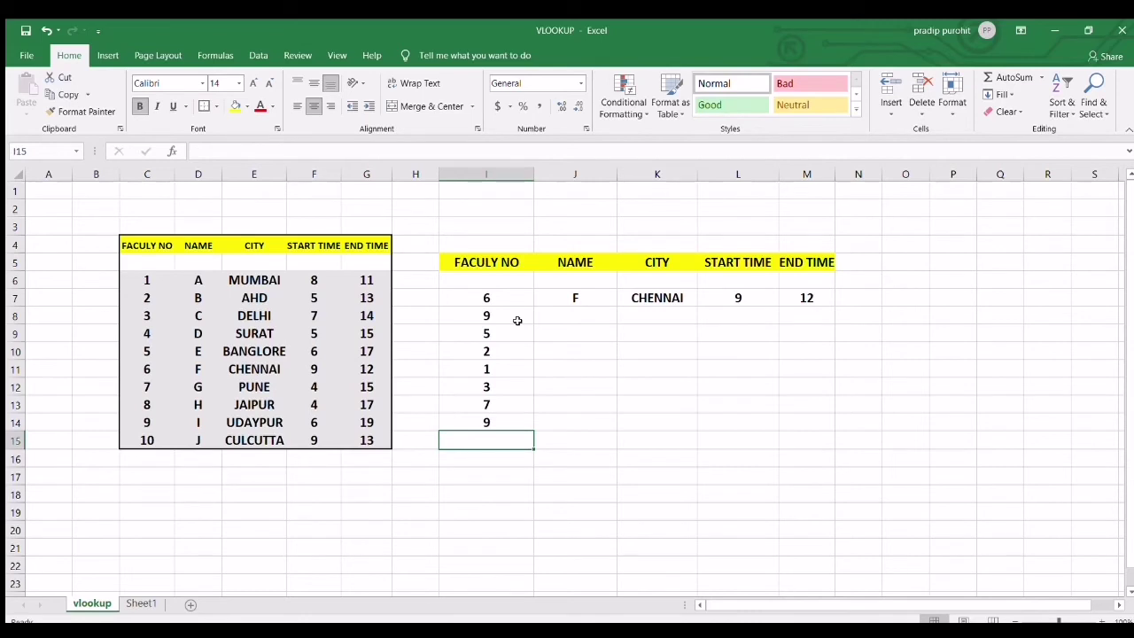
Fill the name lookup formula from J7 down to J14
click(583, 297)
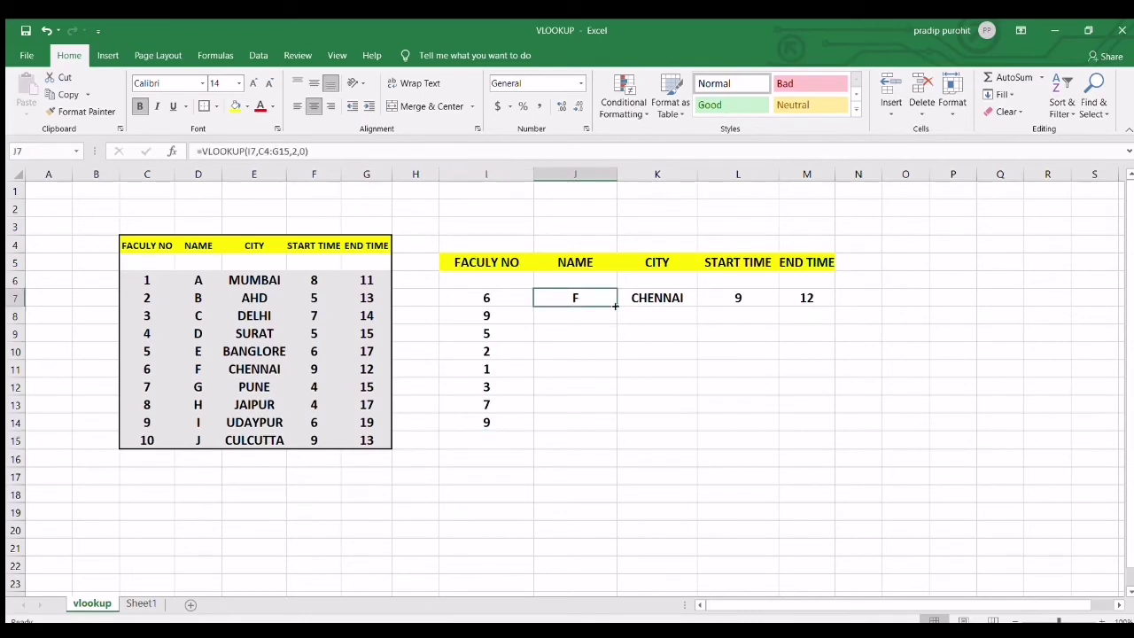
drag(616, 306, 599, 423)
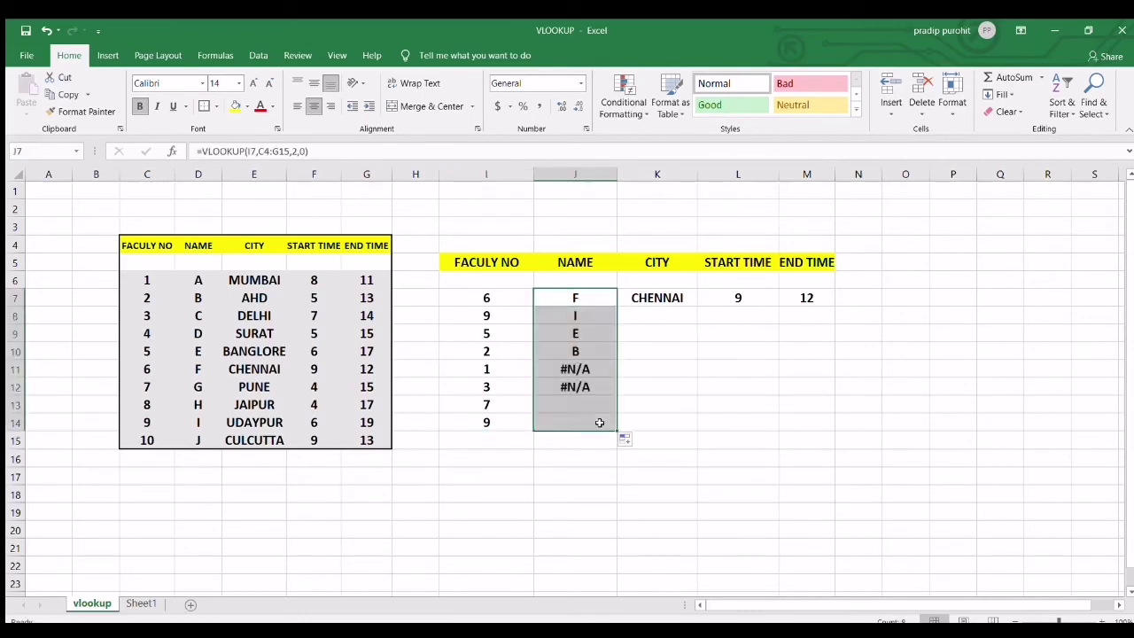
Compare the table array ranges referenced by the lookup formulas in J7 and J11
click(592, 371)
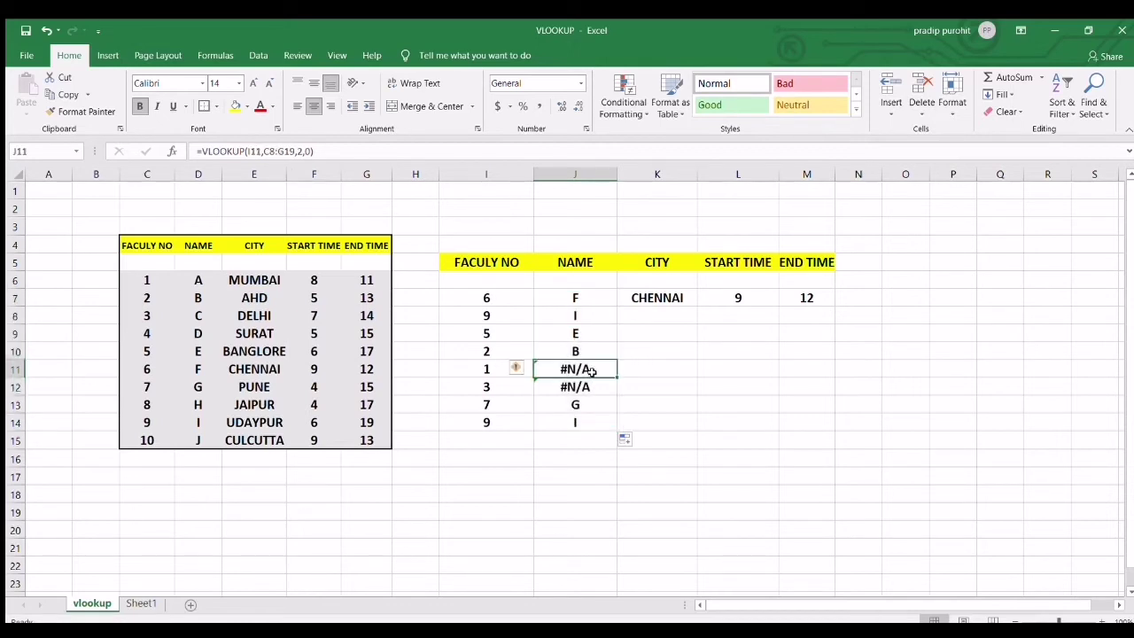
click(579, 298)
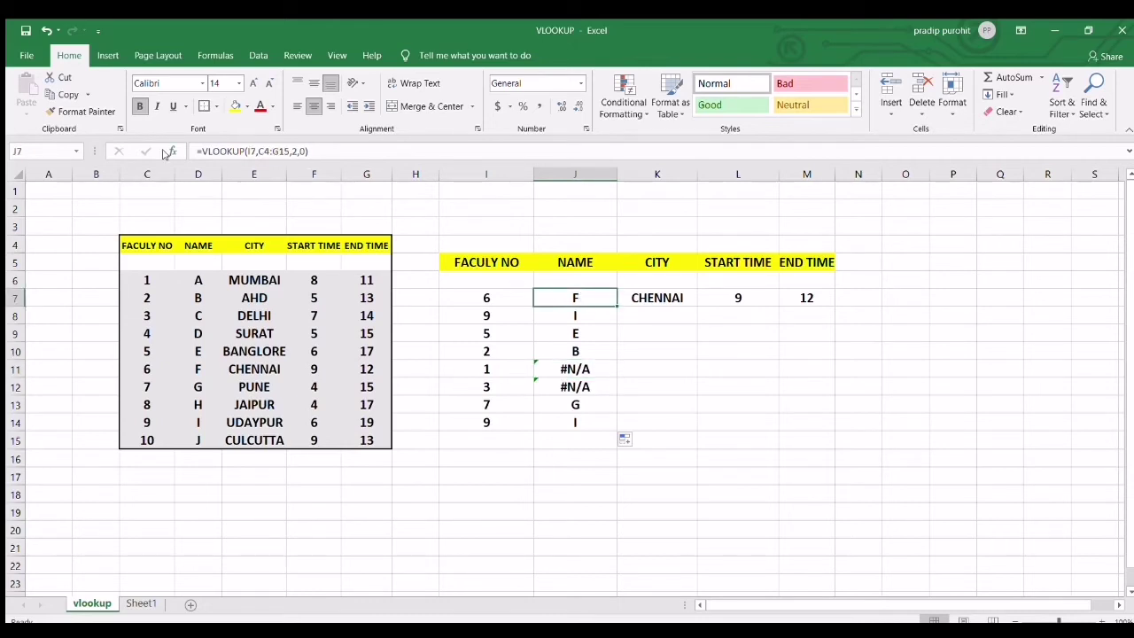
key(F2)
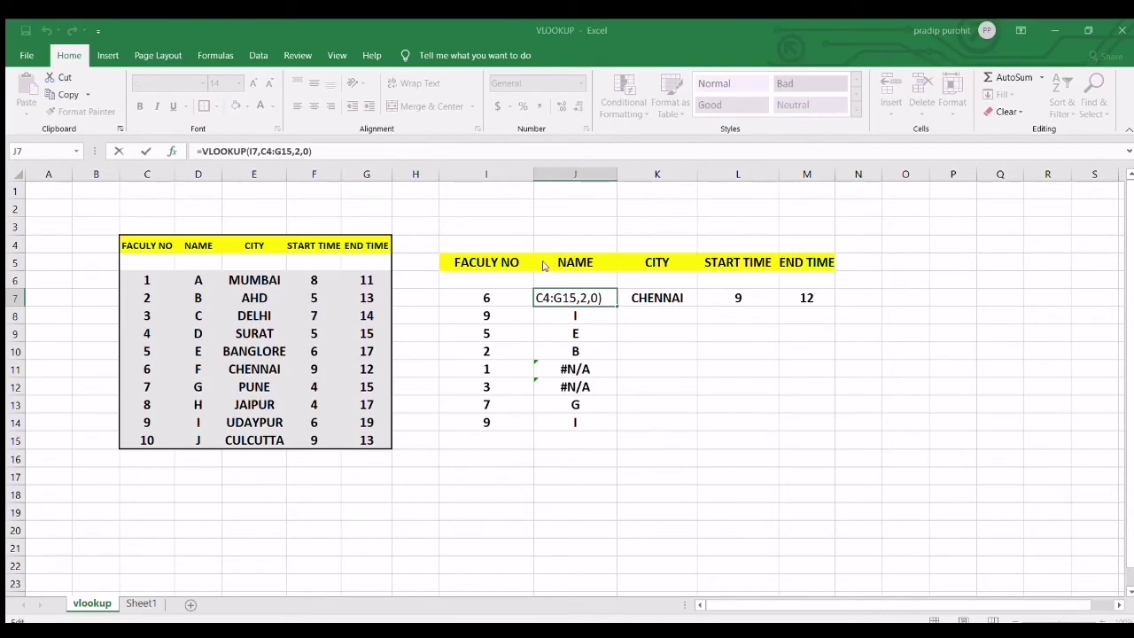
key(Escape)
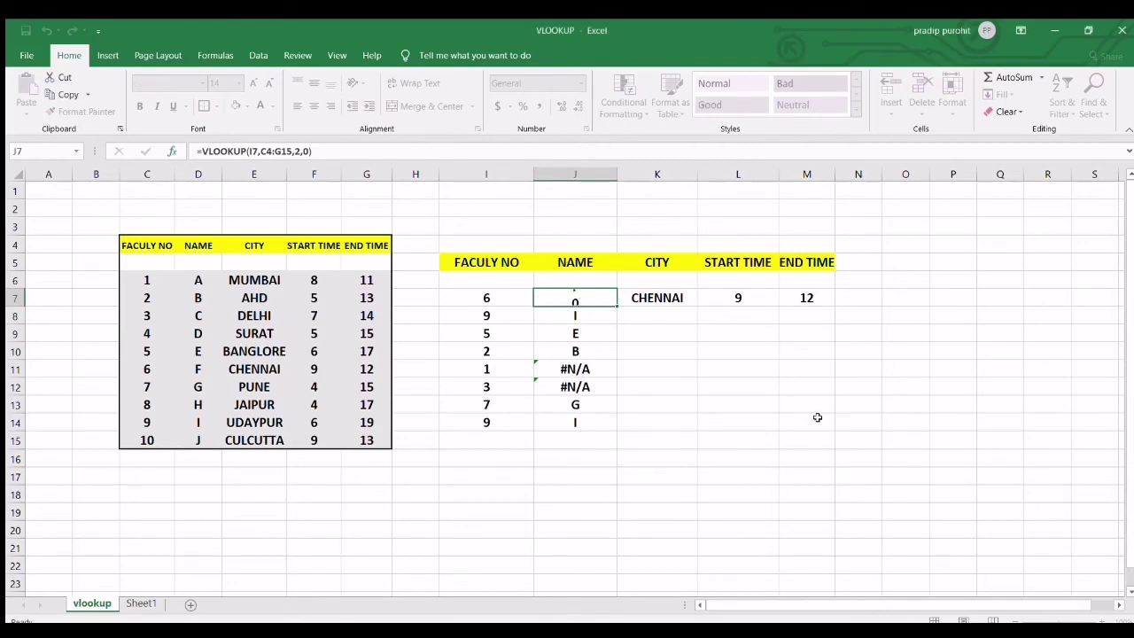
click(275, 151)
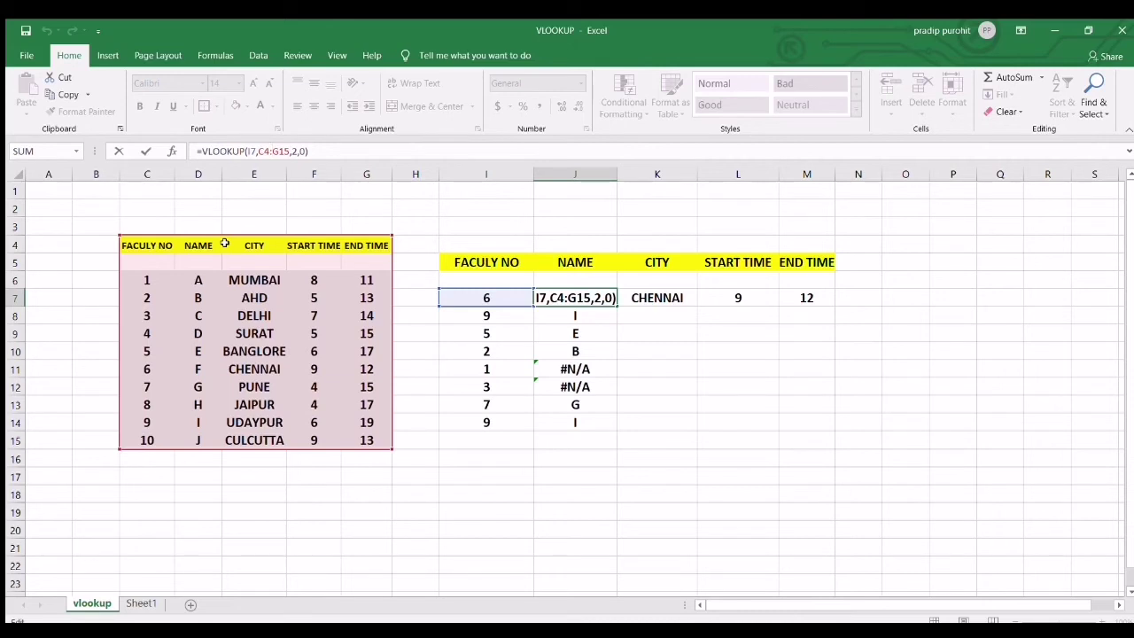
key(Return)
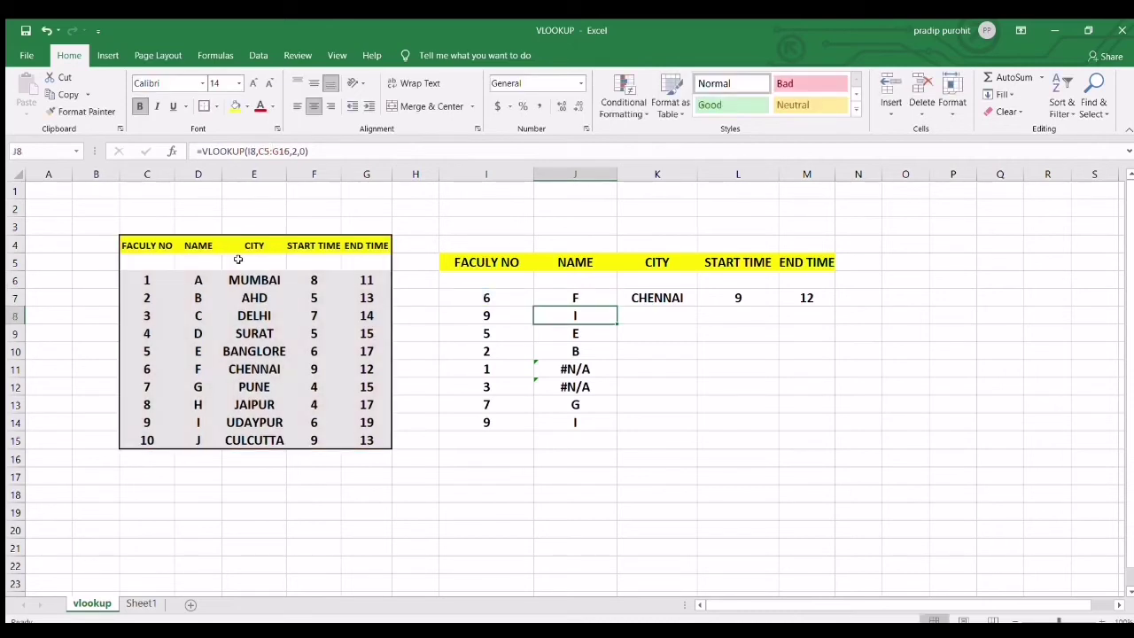
click(587, 368)
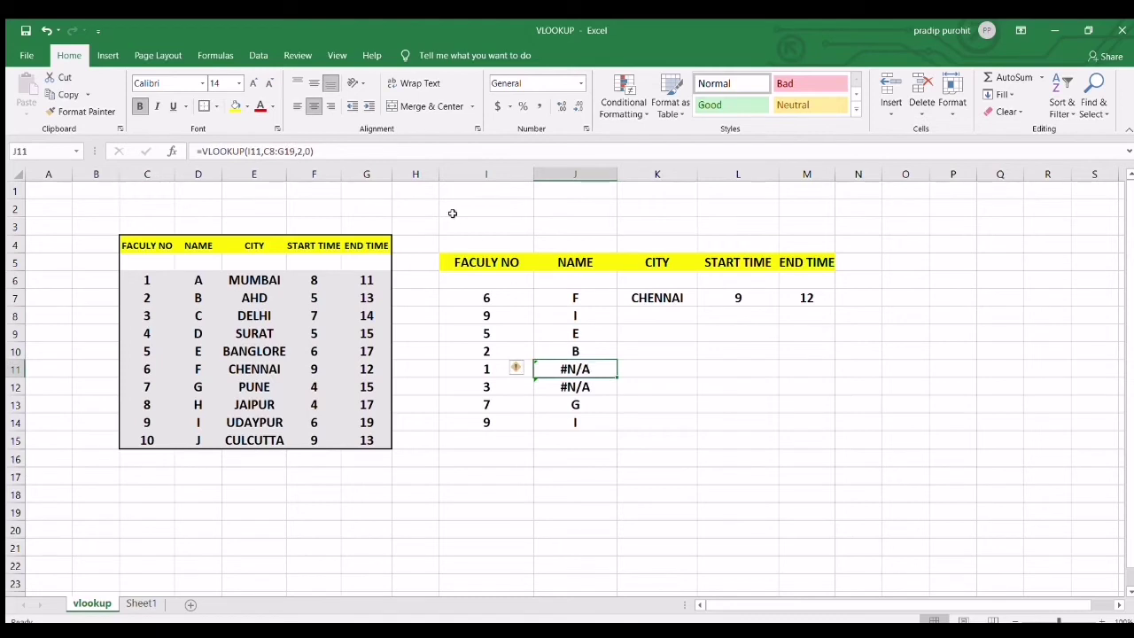
click(282, 151)
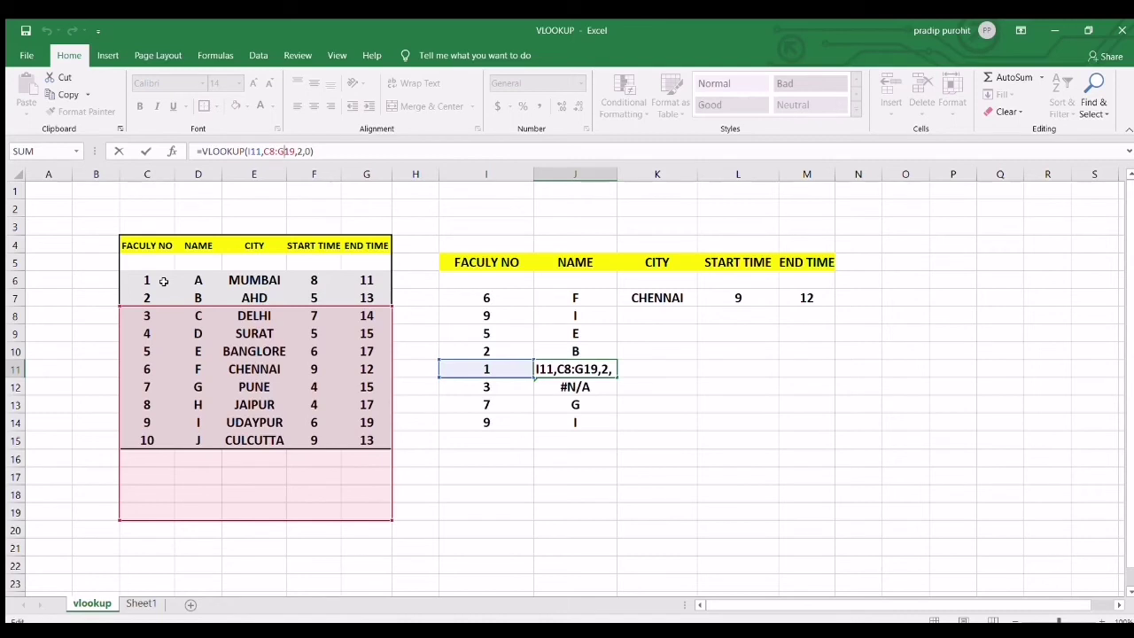
Inspect the table array range referenced by the name lookup formula in J12
key(Return)
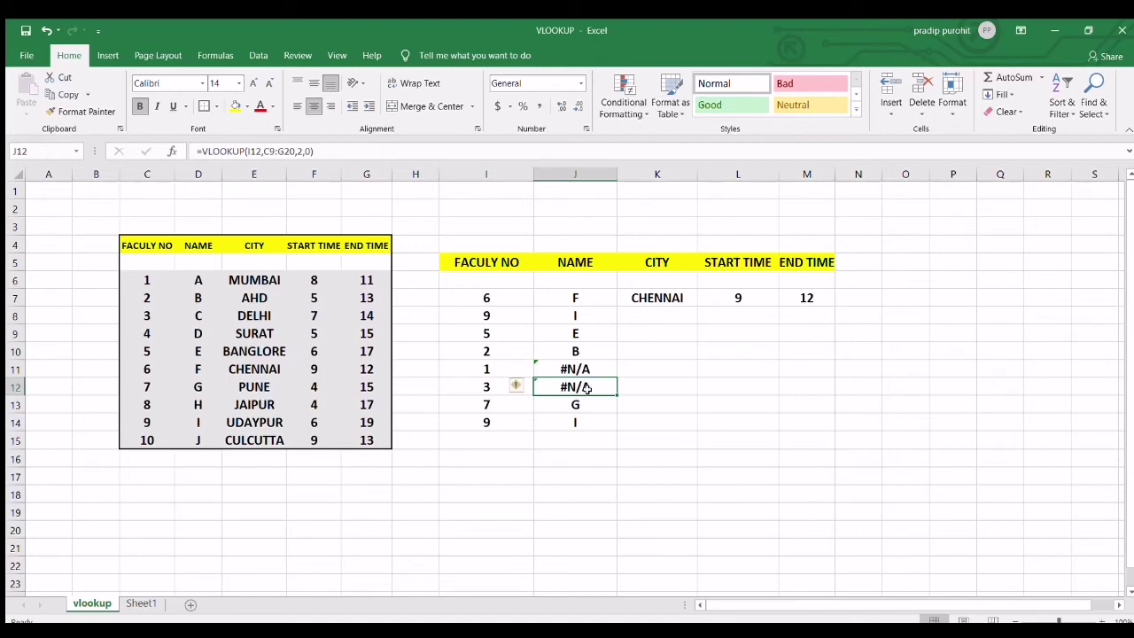
click(268, 151)
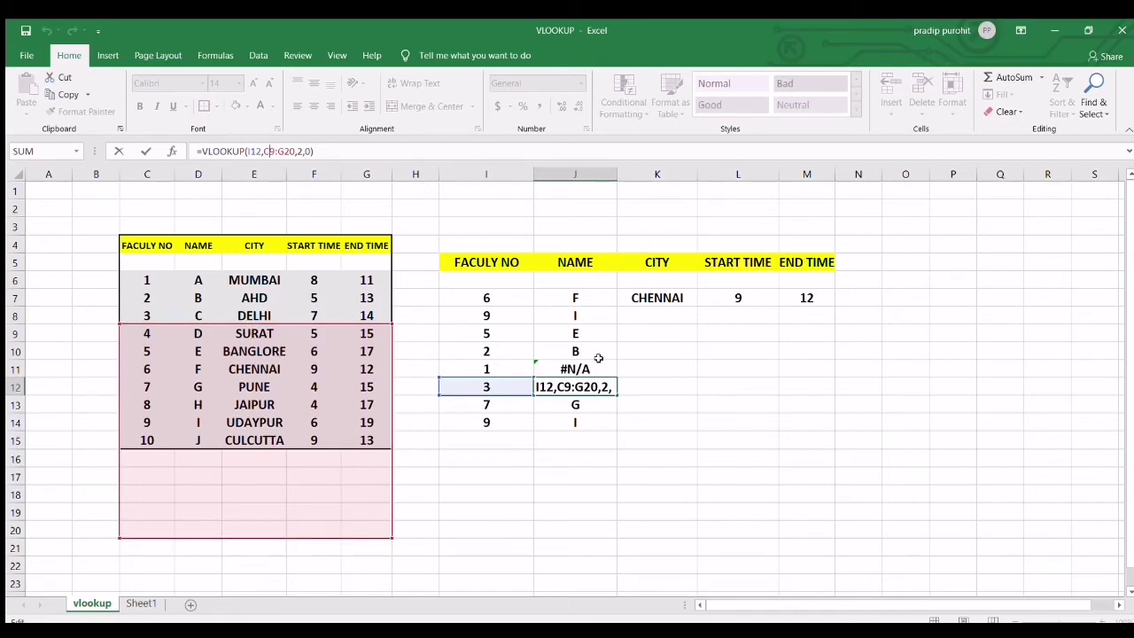
Make the table array in J7's name lookup formula absolute as $C$4:$G$15
click(580, 304)
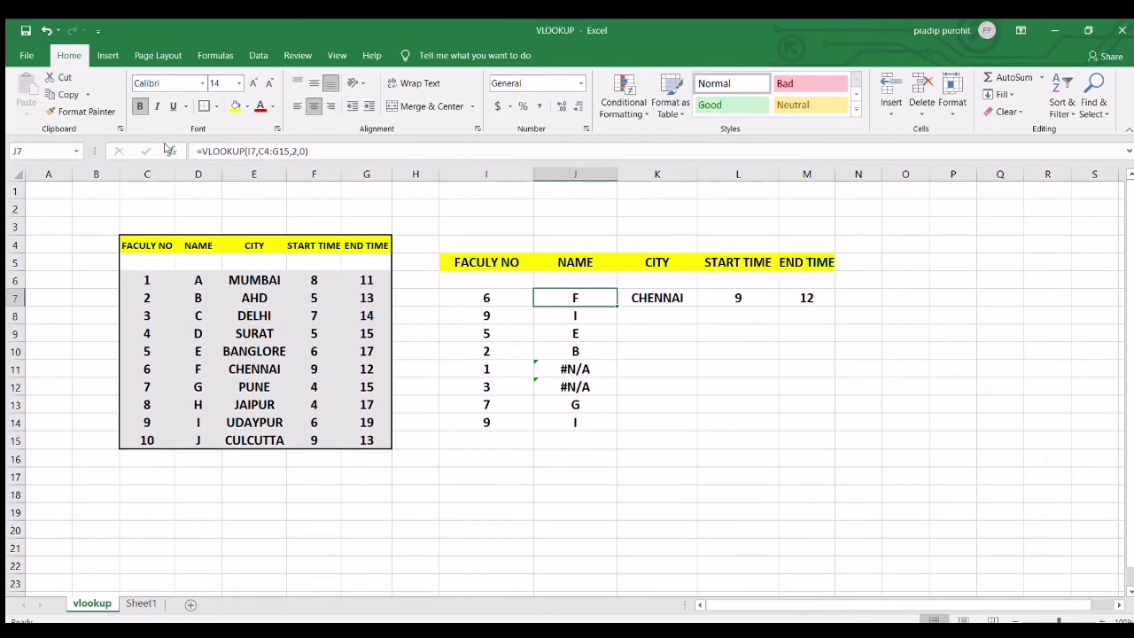
key(F2)
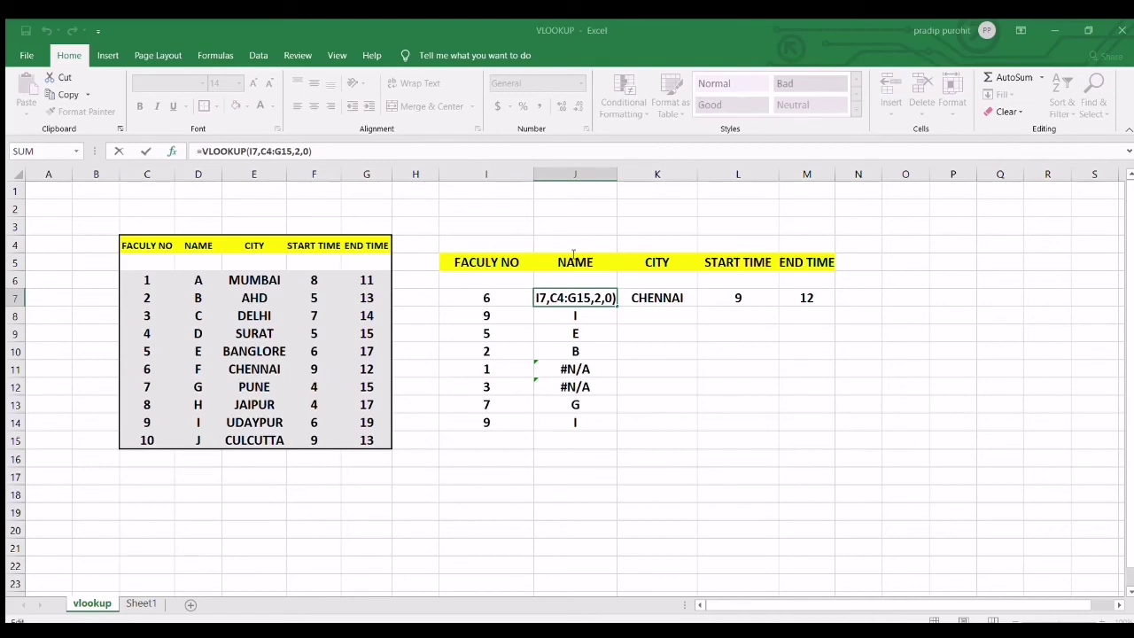
text($C)
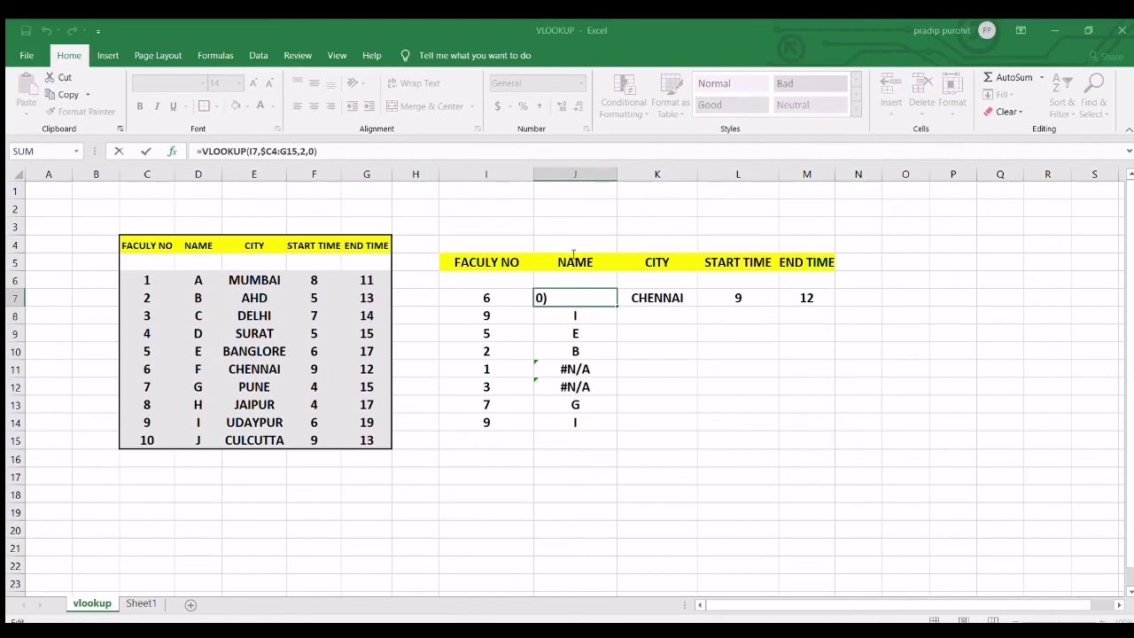
text($4:$G$)
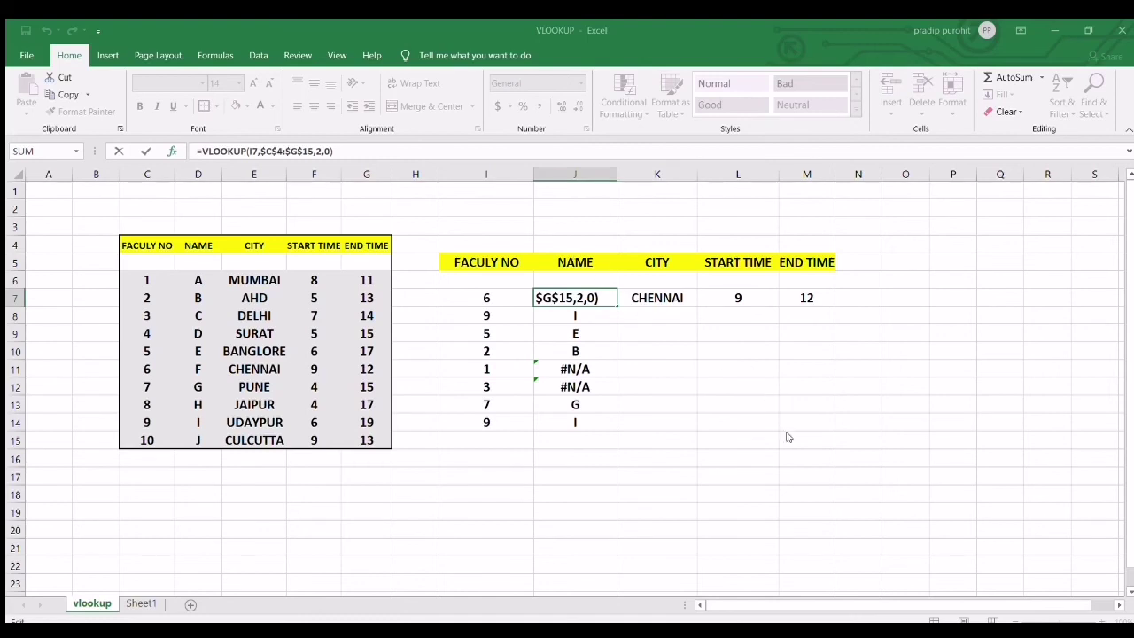
key(ctrl+Return)
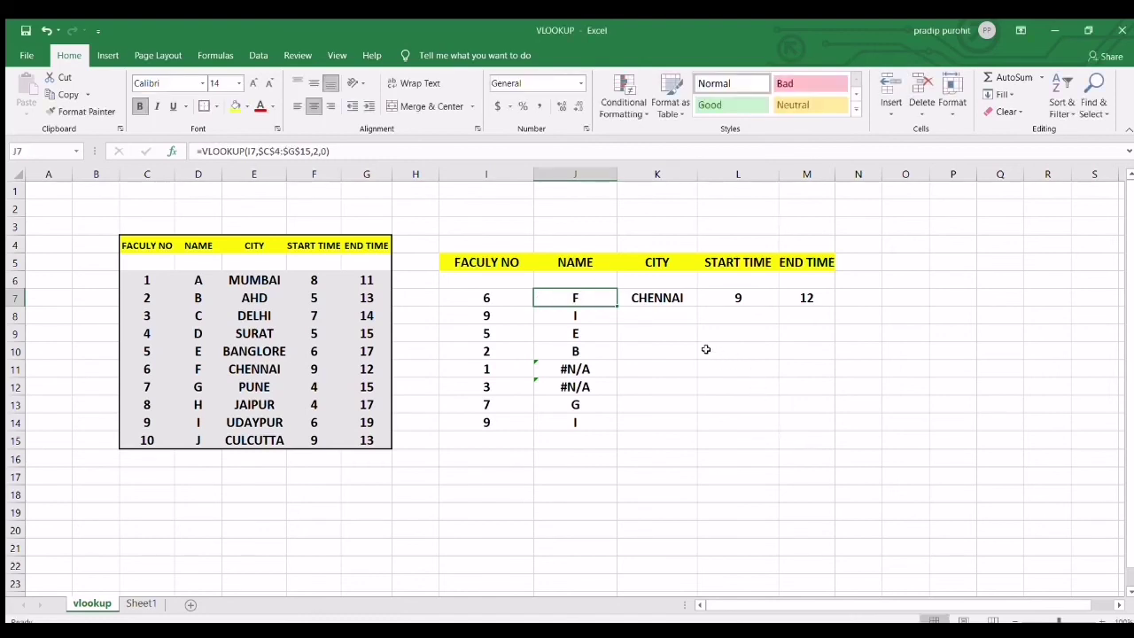
Clear the names in J8 to J14 and refill them with the lookup formula from J7
drag(575, 316, 575, 422)
key(Delete)
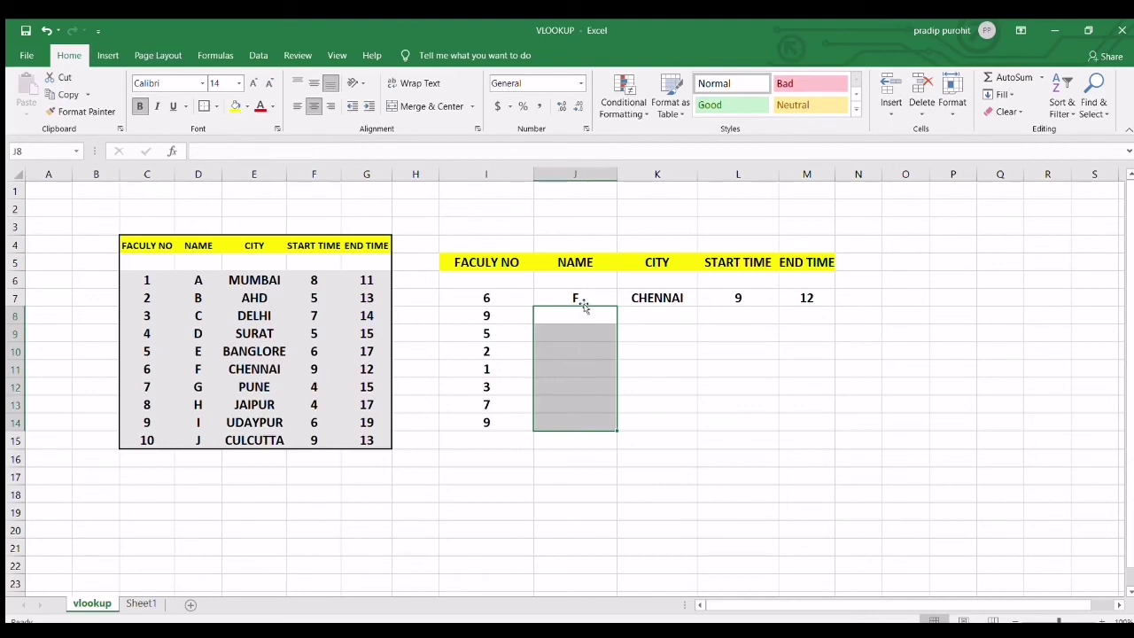
click(592, 304)
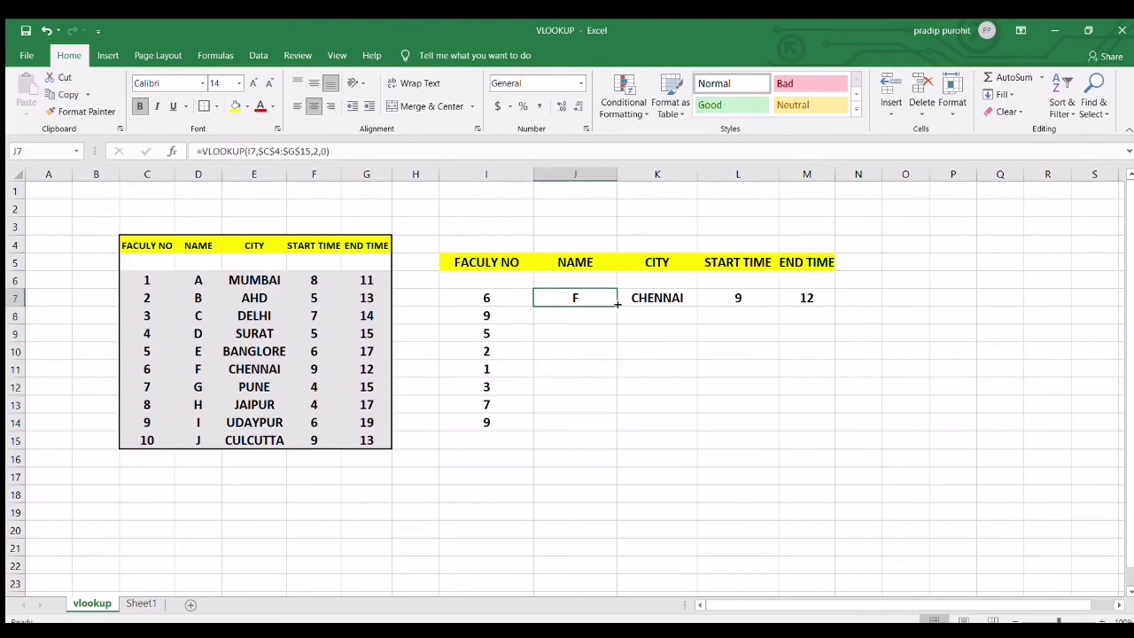
drag(618, 306, 584, 432)
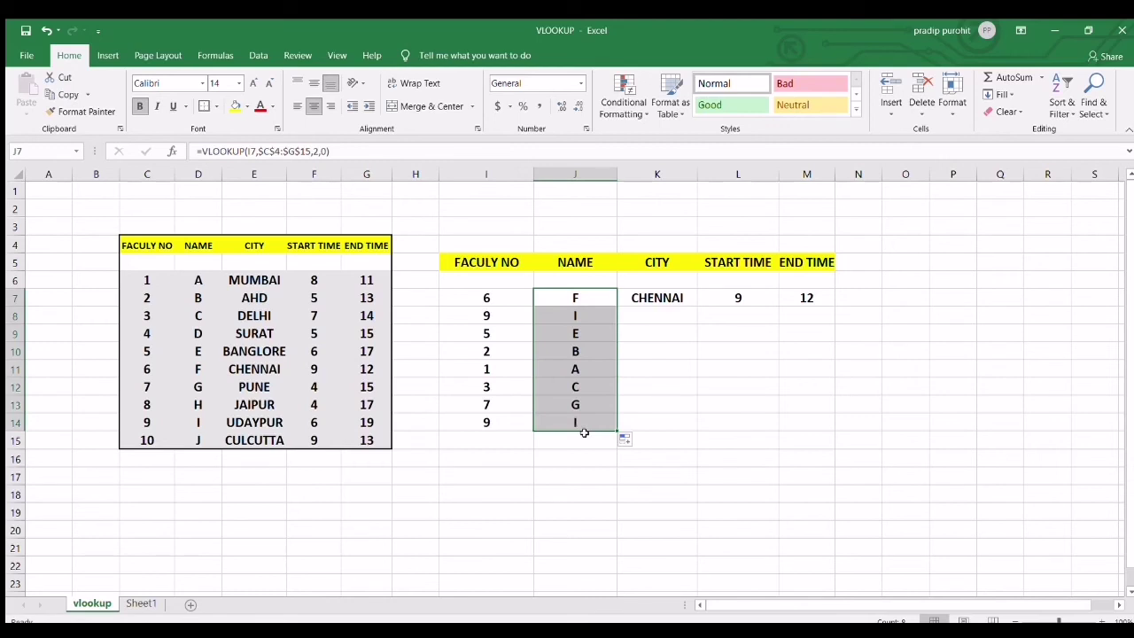
Fill the city lookup formula from K7 down to K14
click(677, 317)
click(681, 300)
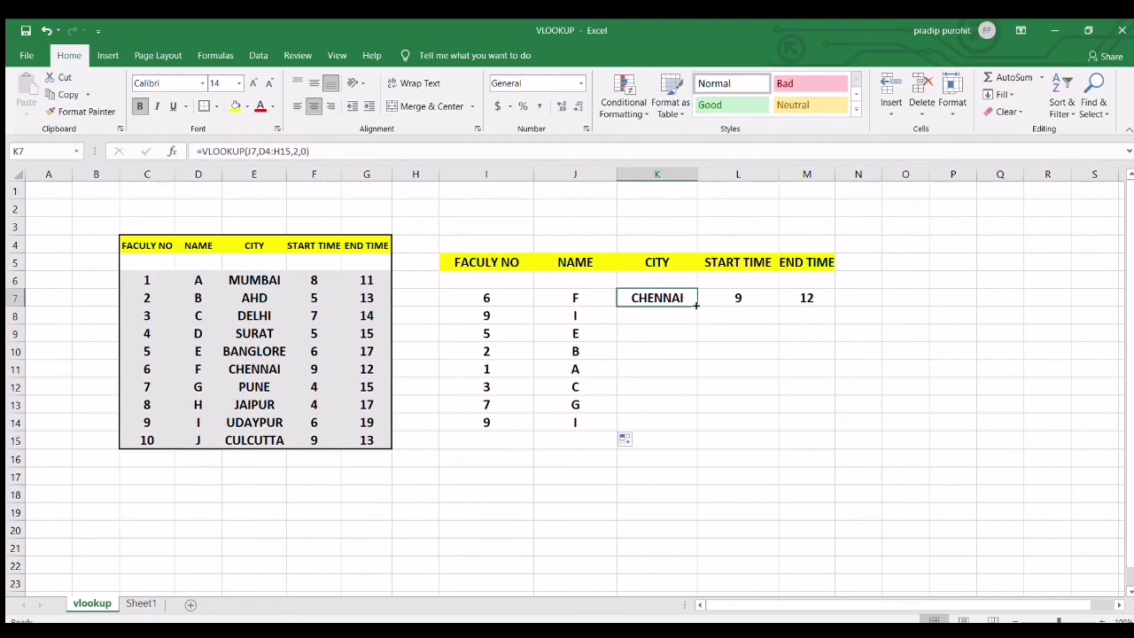
drag(699, 304, 677, 426)
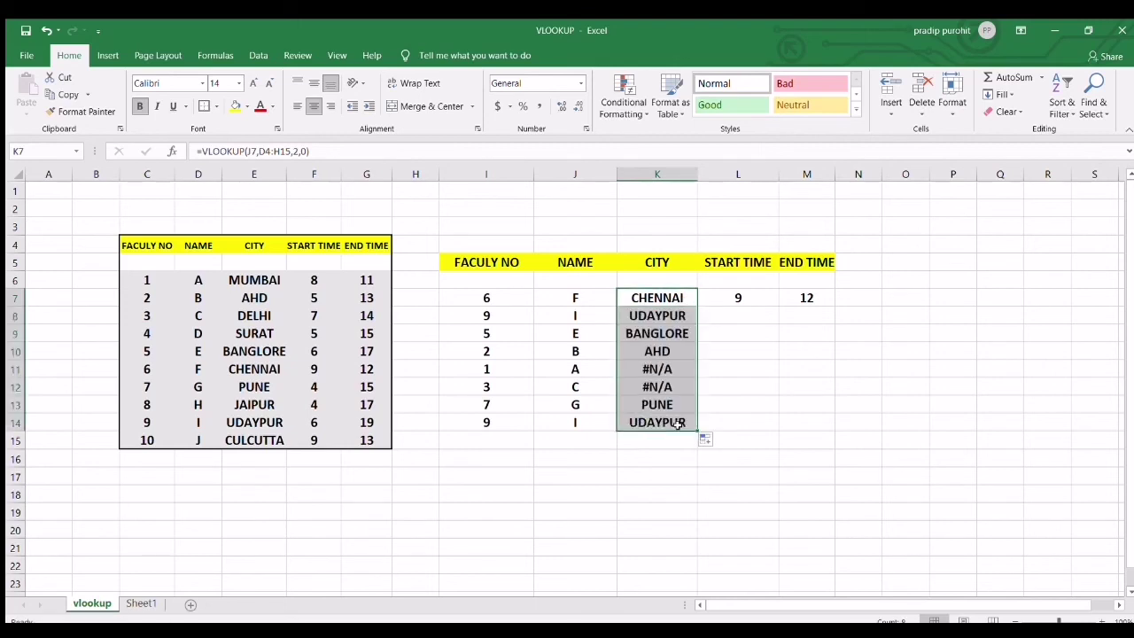
Compare the table array ranges referenced by the city lookup formulas in K7 and K11
click(702, 367)
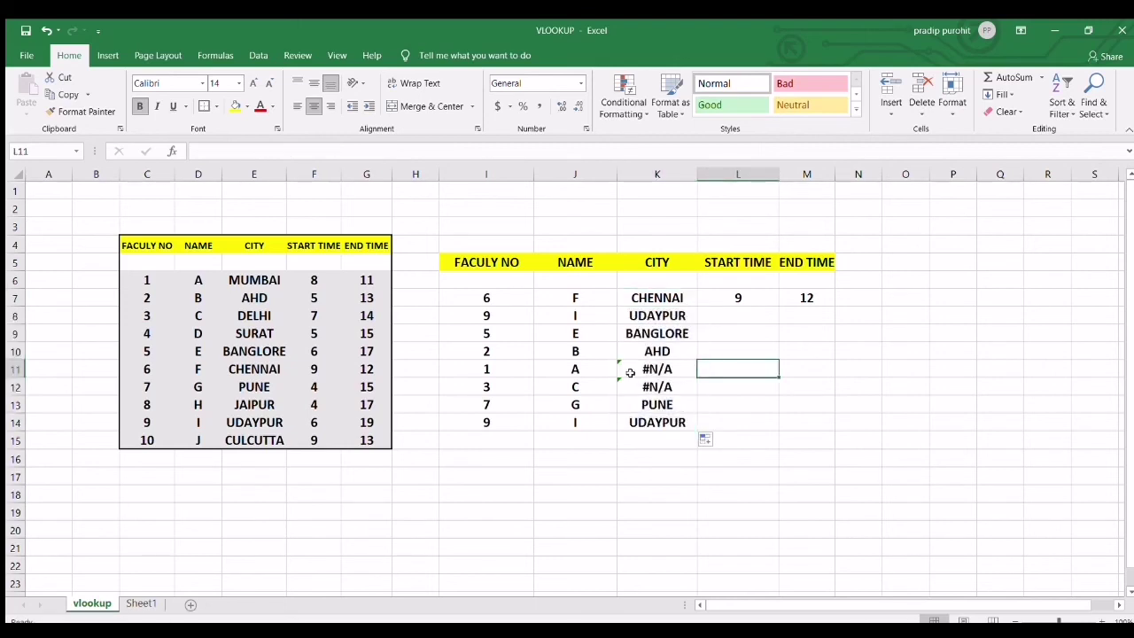
click(663, 301)
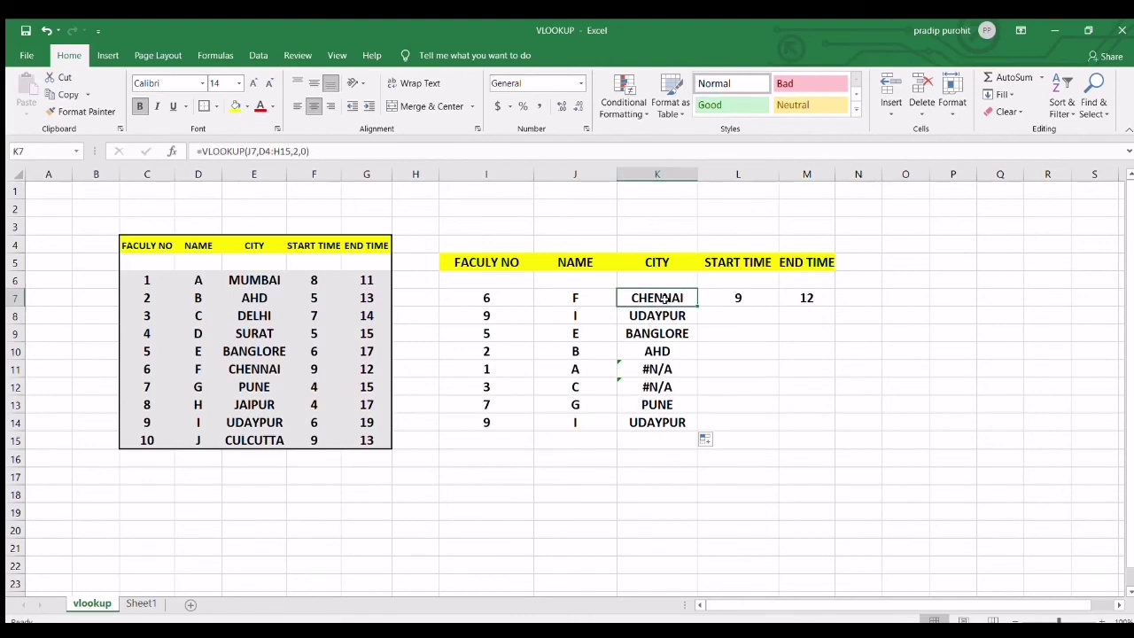
click(282, 151)
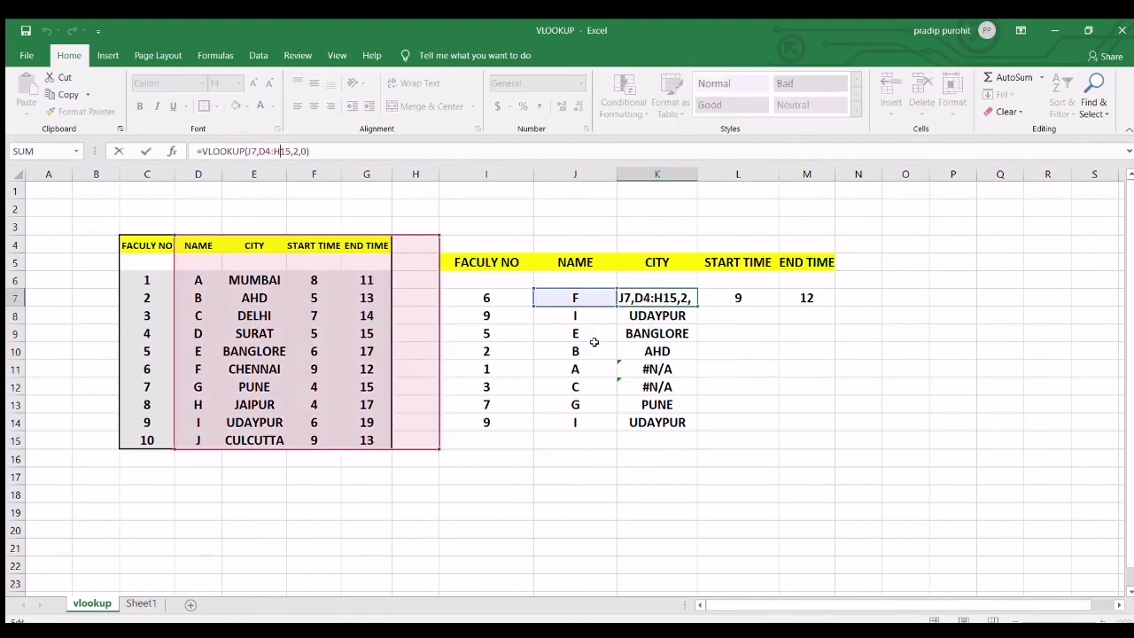
key(Return)
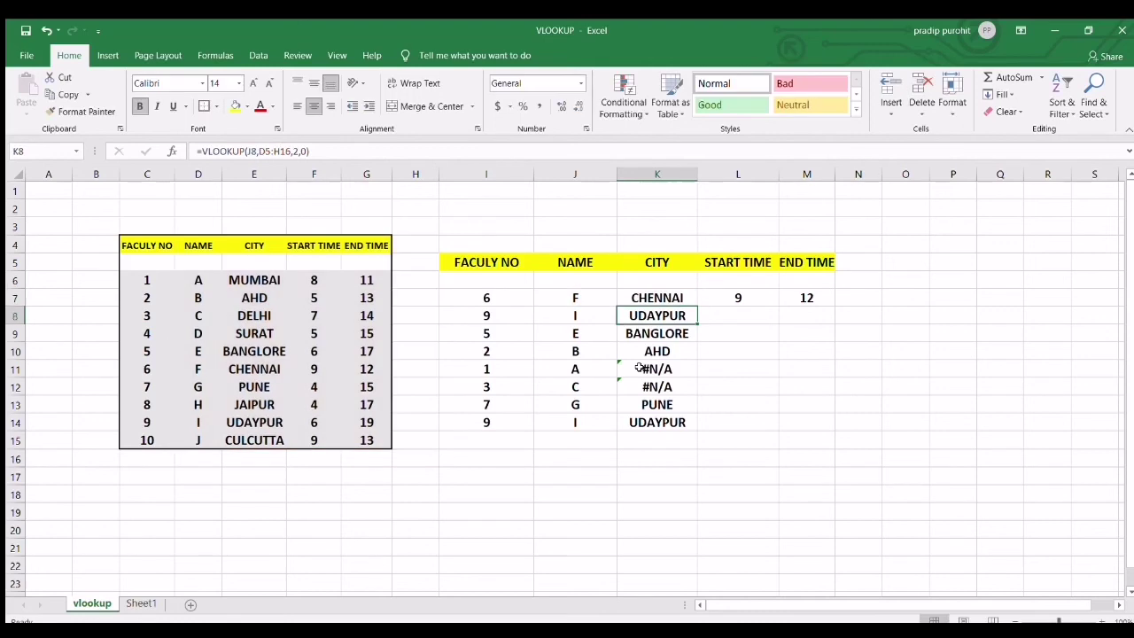
click(638, 368)
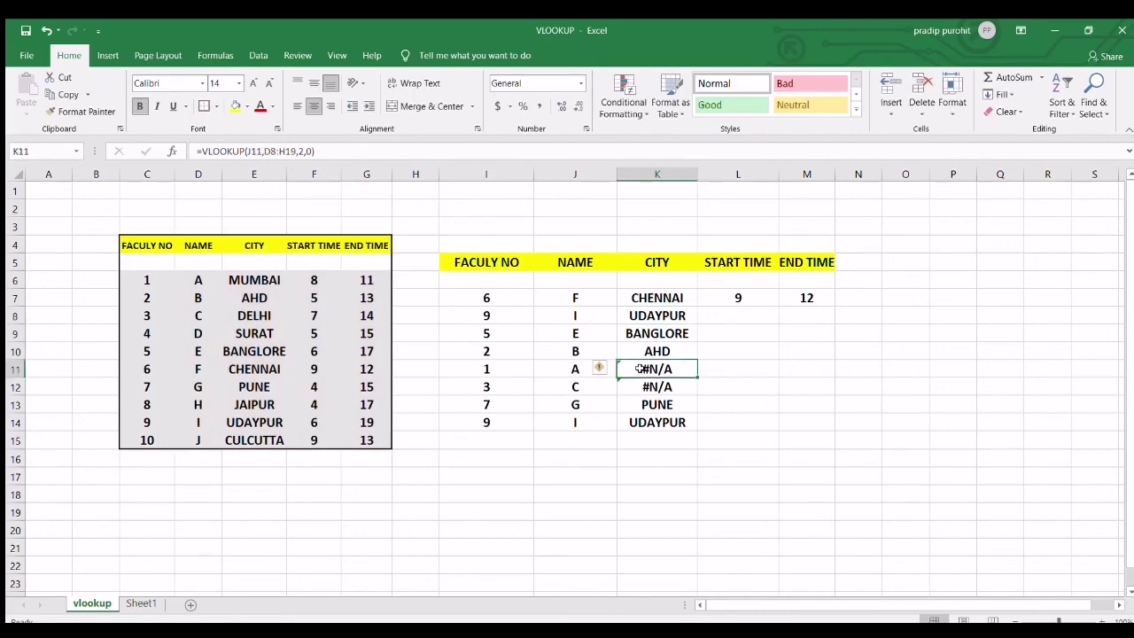
click(282, 149)
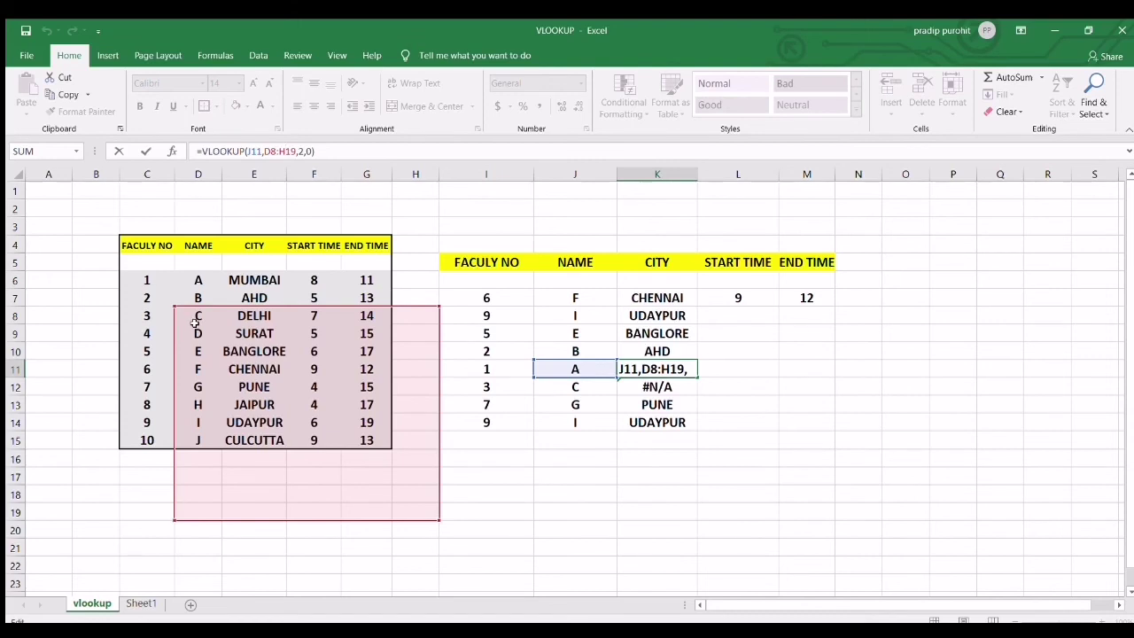
key(Return)
Make the table array in K7's city lookup formula absolute as $D$4:$H$15
click(664, 292)
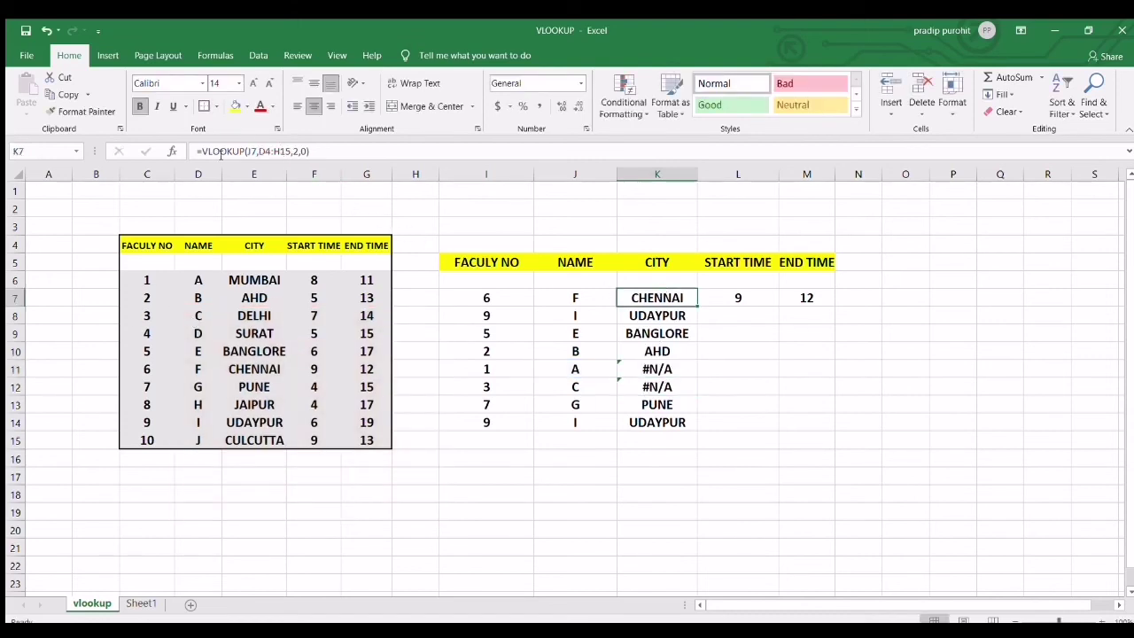
click(259, 150)
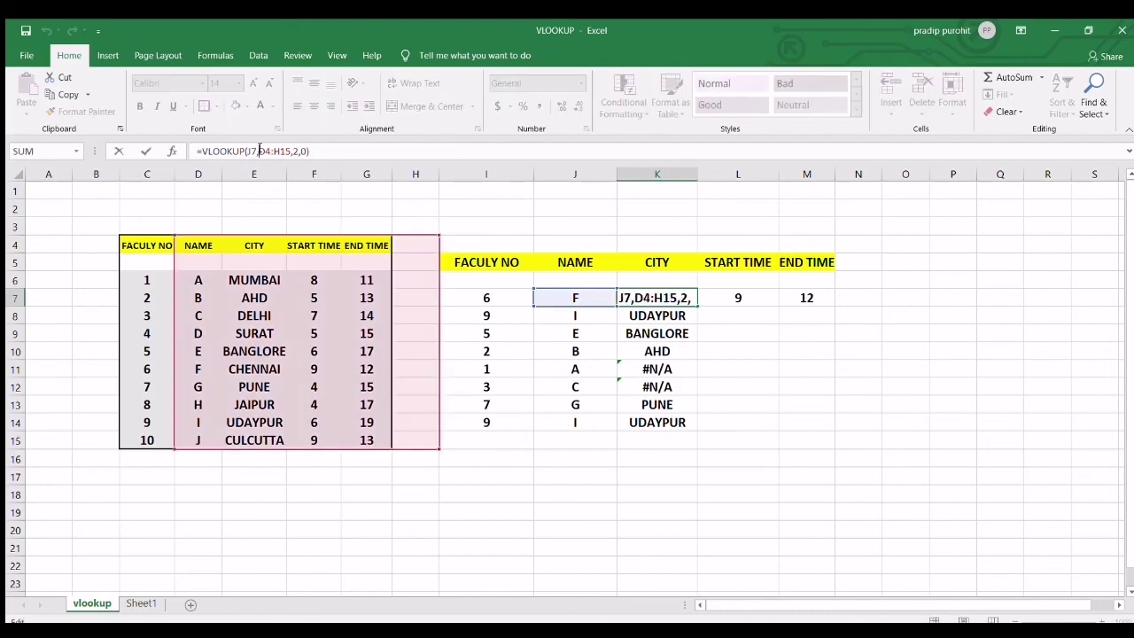
text($)
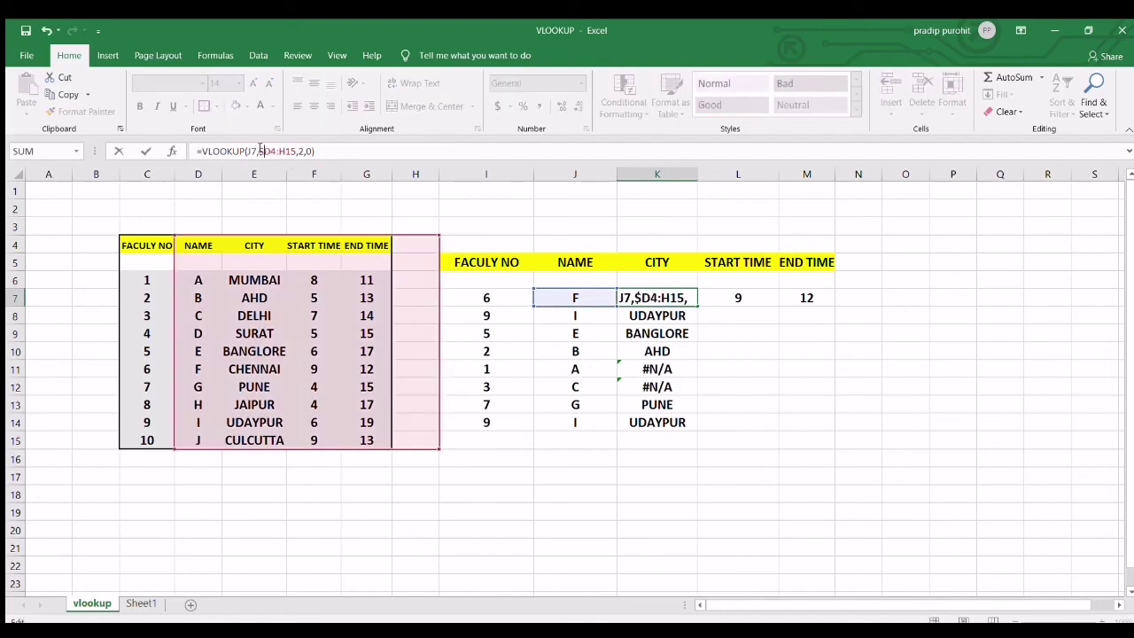
key(Right)
text($)
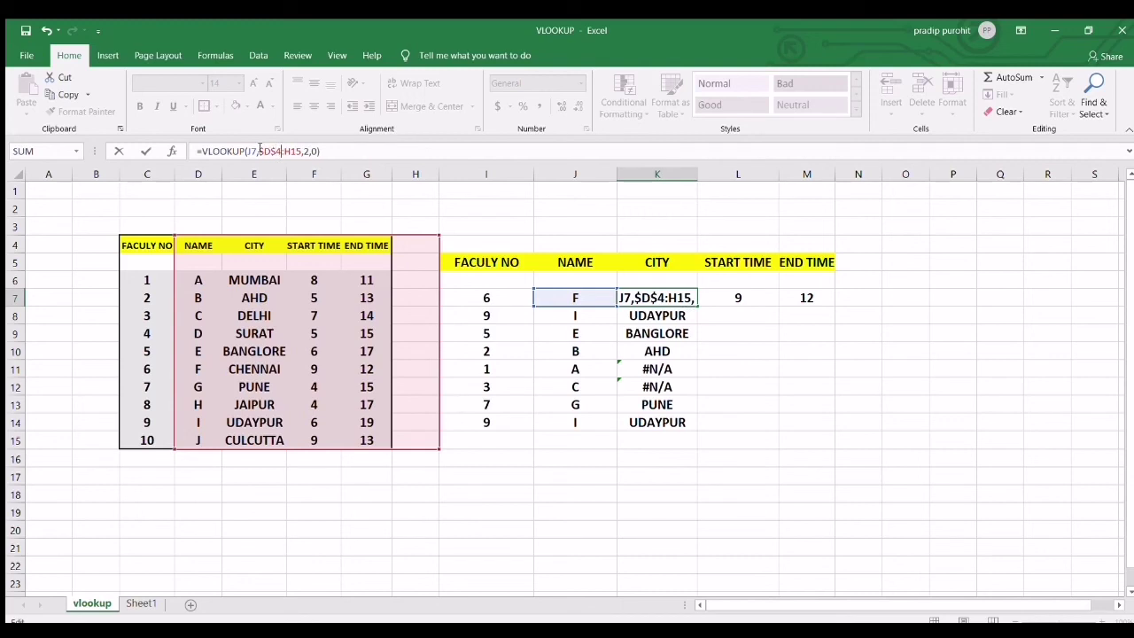
key(Right)
key(Right)
text($)
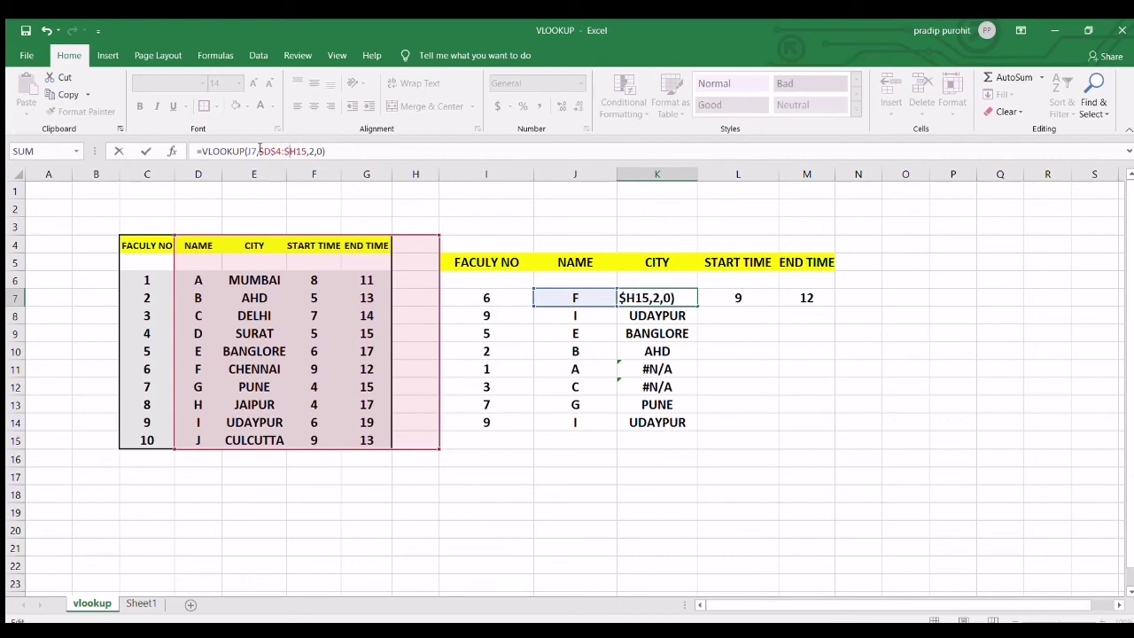
key(Right)
text($)
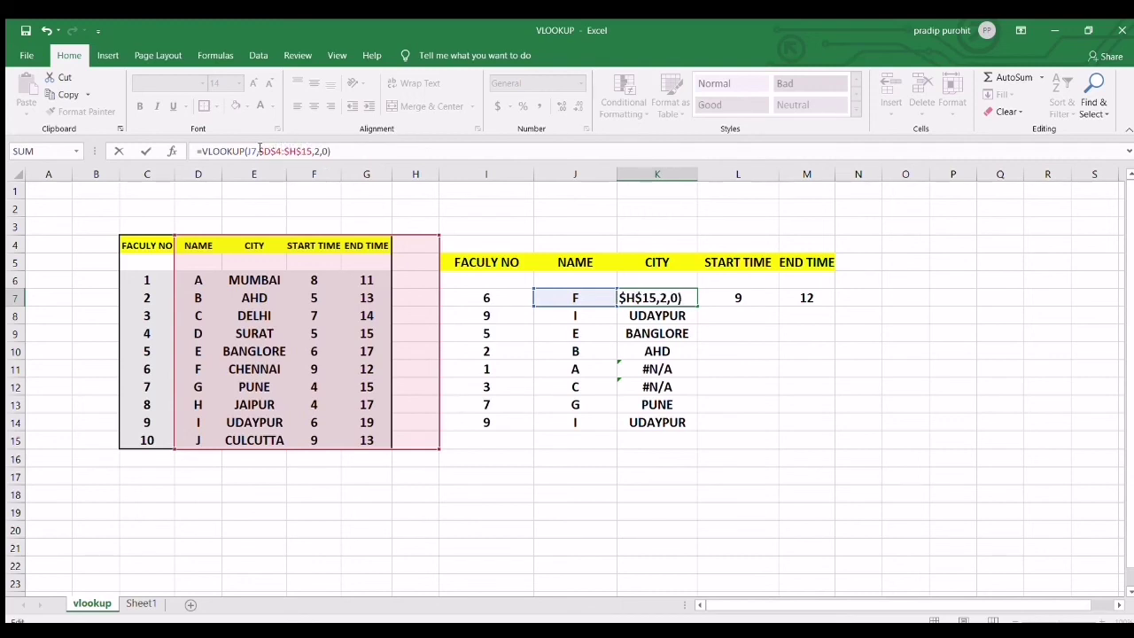
key(Return)
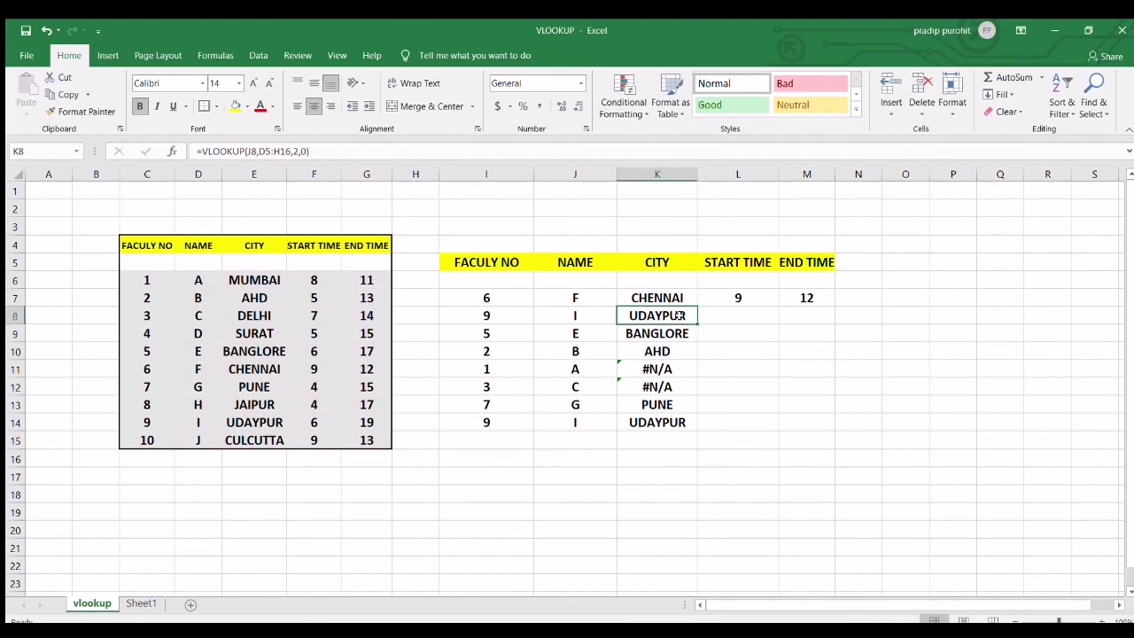
Clear the cities in K8 to K14 and refill them with the lookup formula from K7
drag(678, 316, 675, 416)
key(Delete)
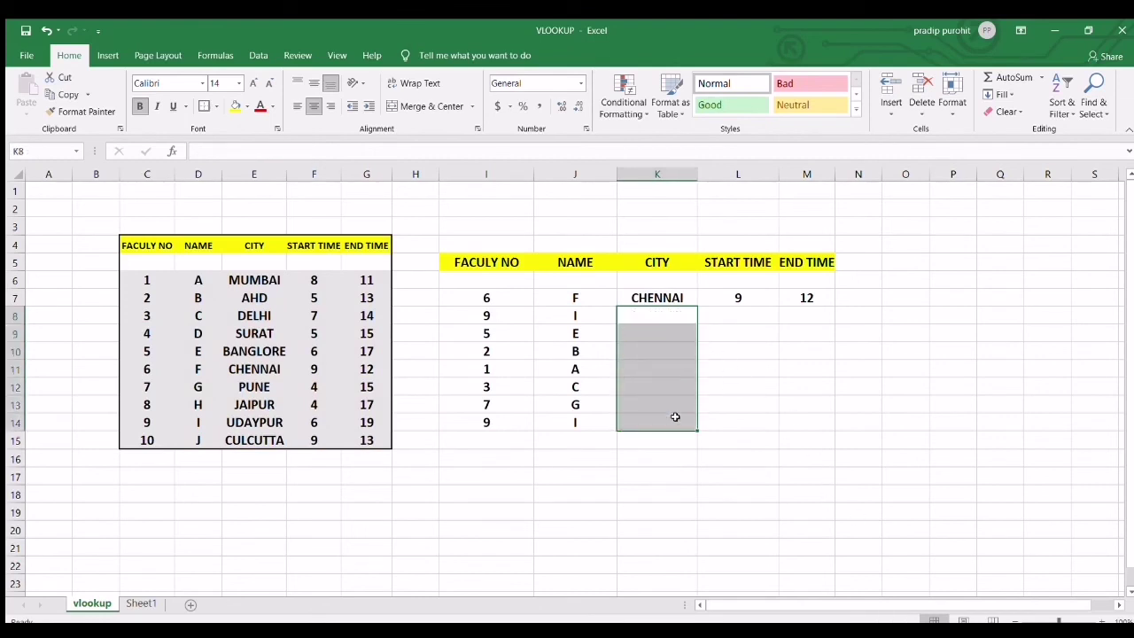
click(683, 297)
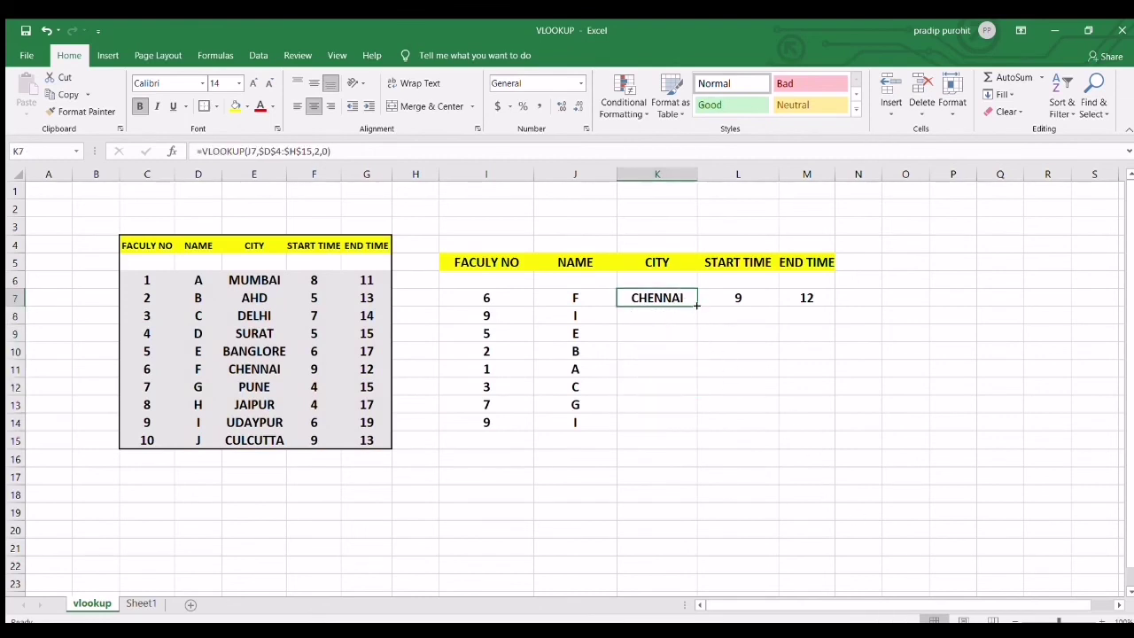
drag(696, 305, 678, 432)
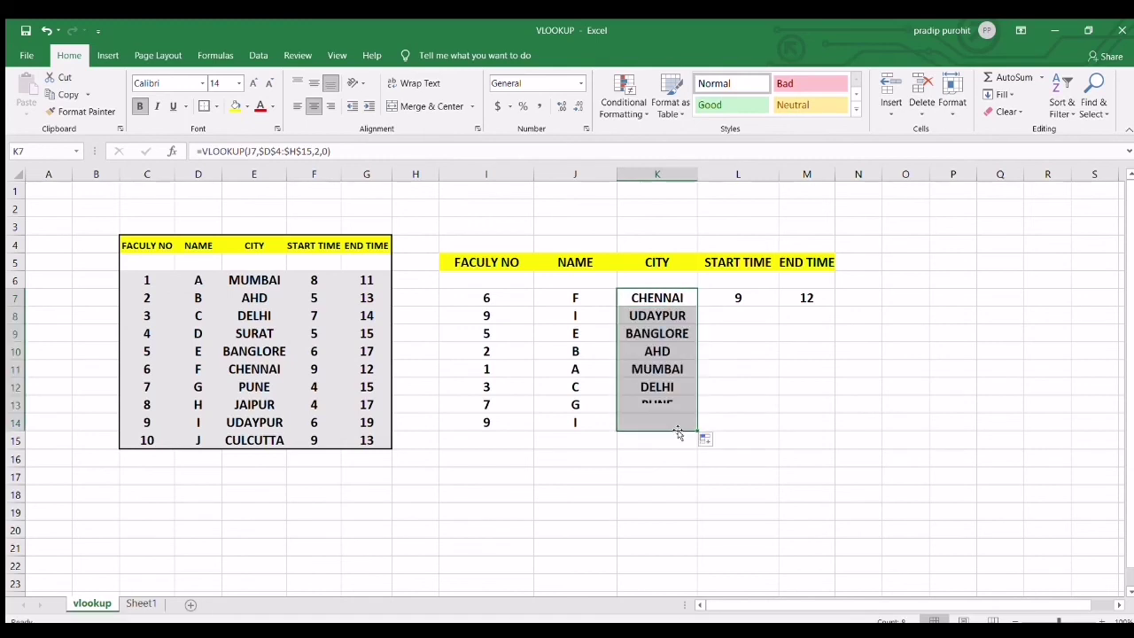
key(Return)
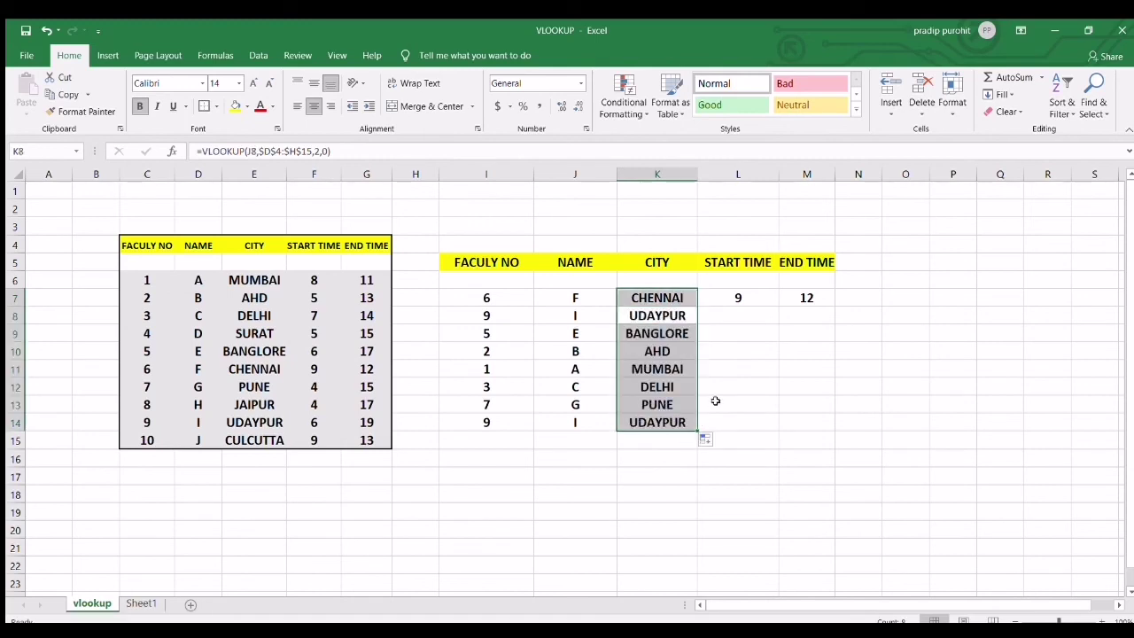
Select the start time lookup formula in L7
click(797, 316)
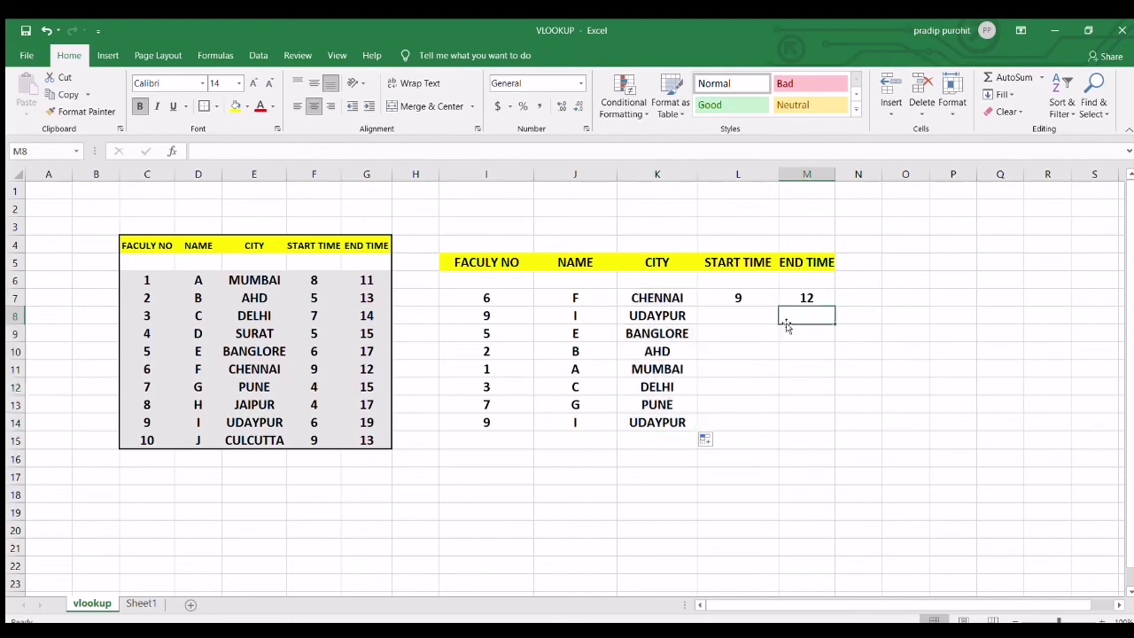
click(741, 299)
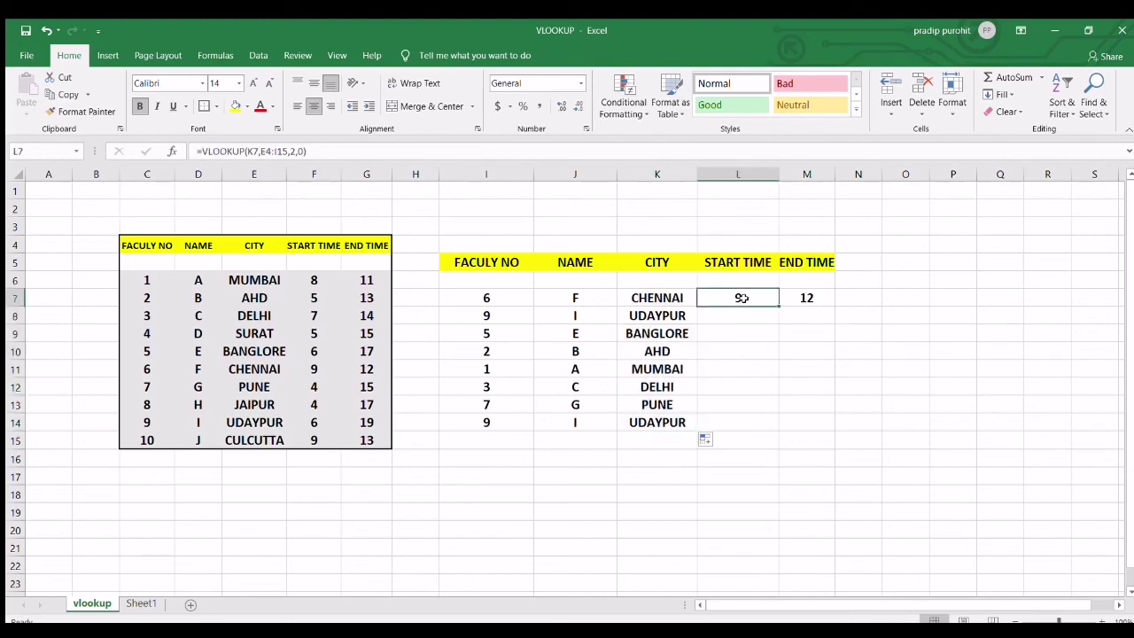